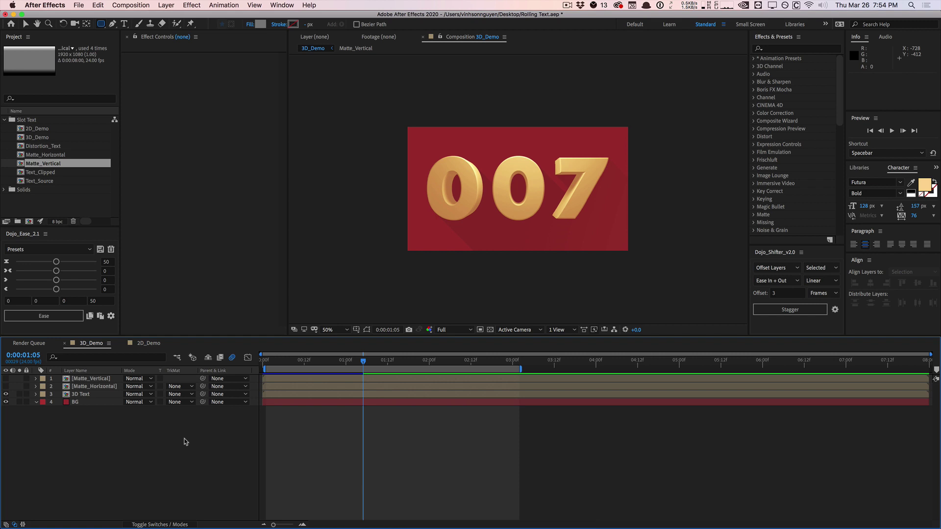
Step: Switch to Chrome to bring the Vimeo MOVE reference video in front of After Effects
key(super+Tab)
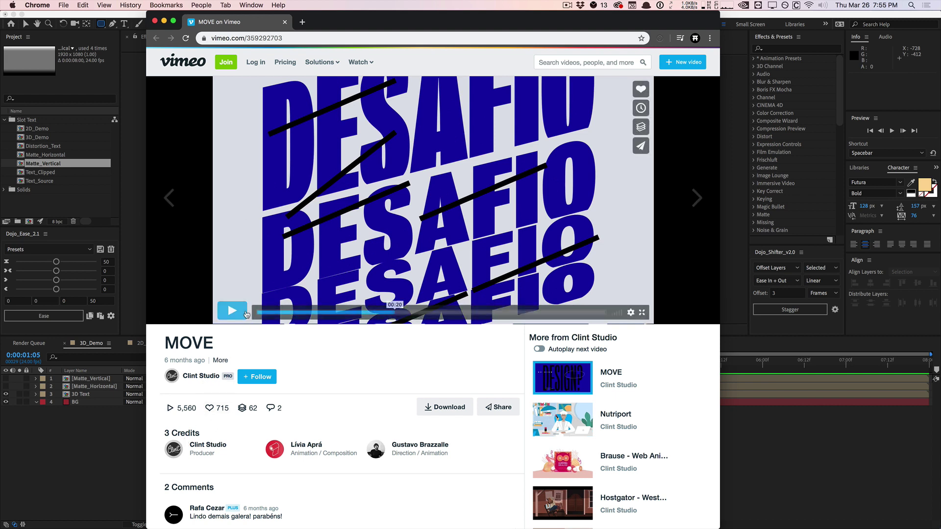
Step: Play the MOVE clip, pause it, rewind slightly and resume to study the rolling-text shots
click(233, 310)
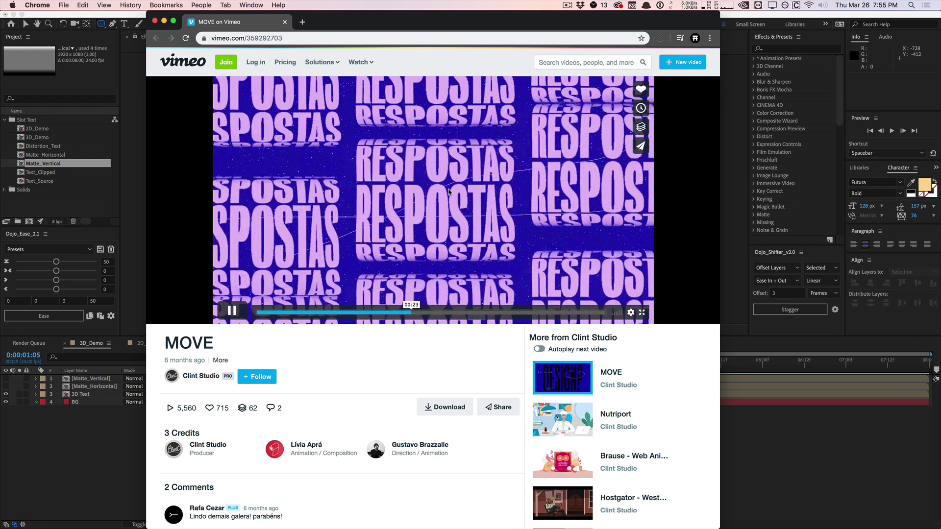
click(448, 189)
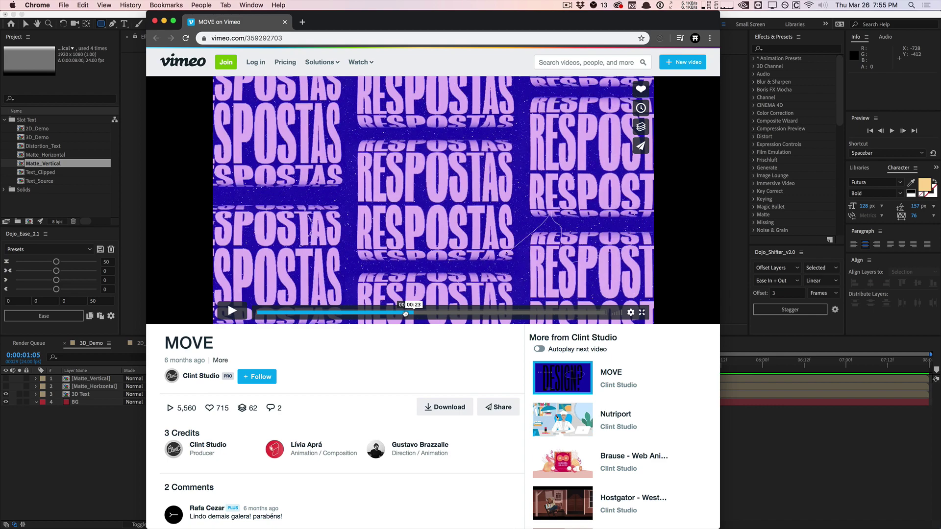
click(408, 309)
click(406, 250)
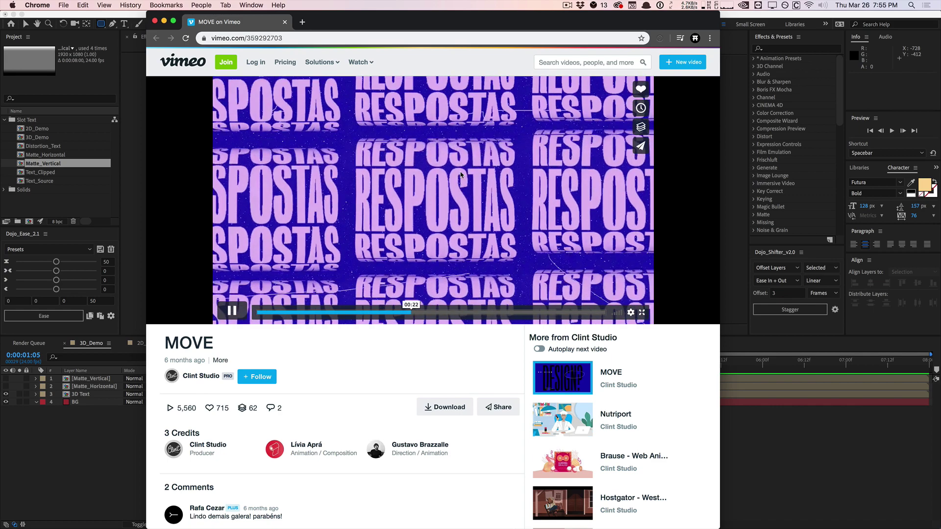
click(455, 179)
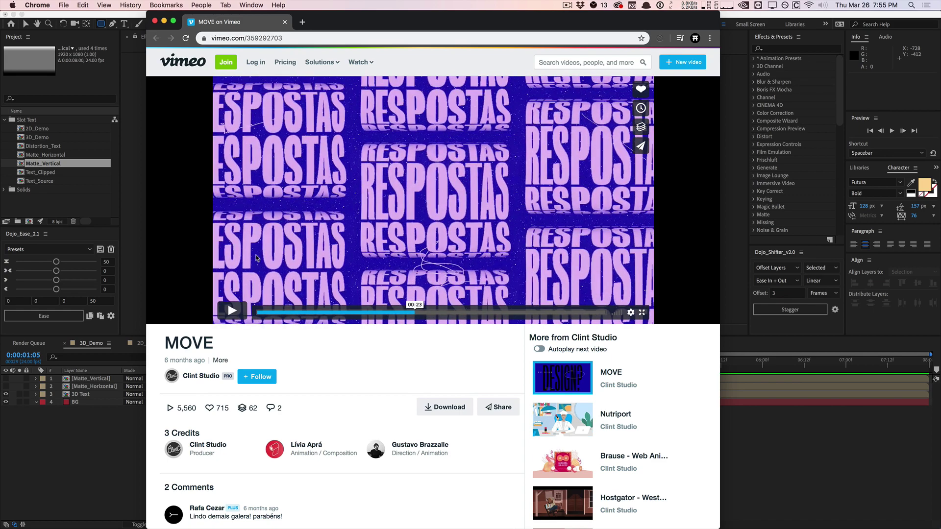
click(229, 311)
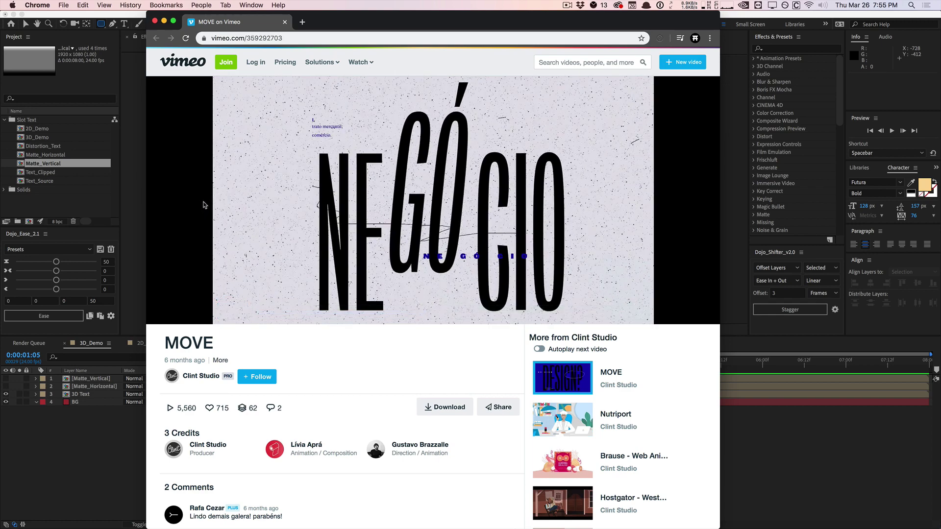
Step: Return to After Effects and preview the 2D_Demo rolling text animation
click(164, 22)
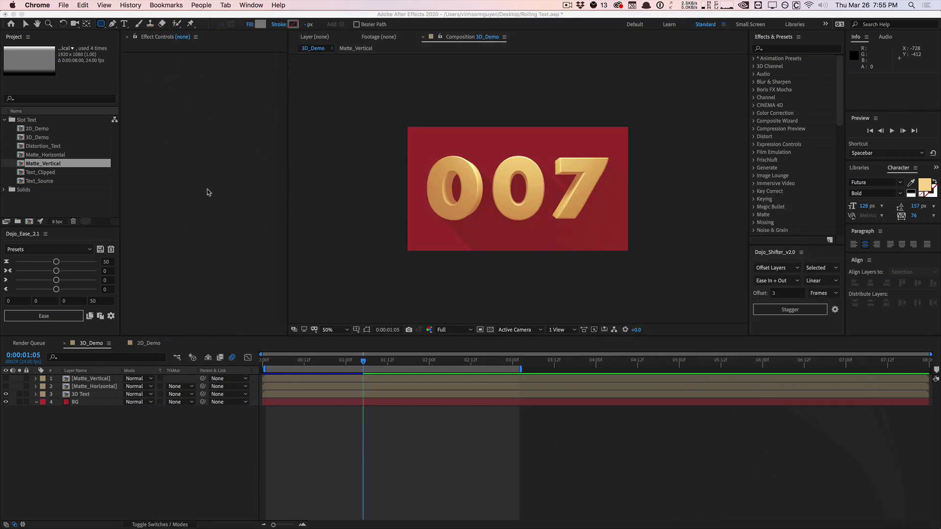
click(235, 479)
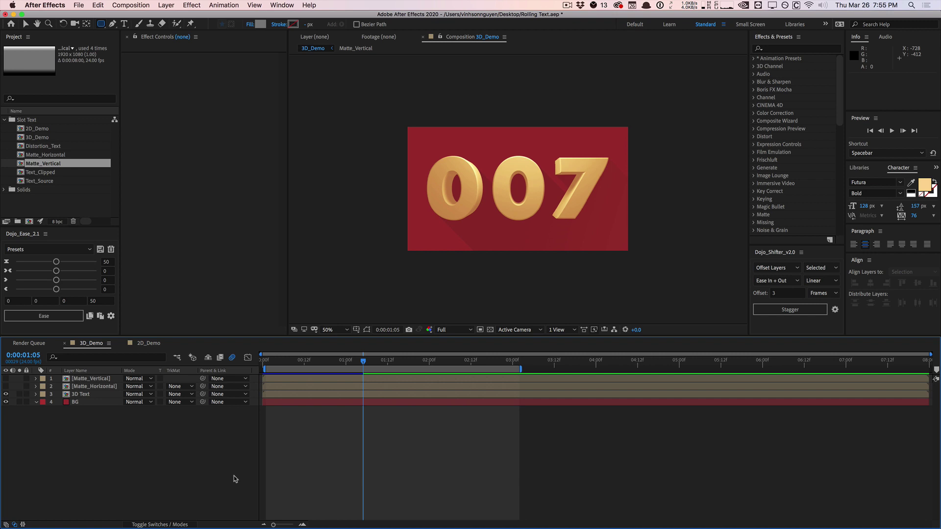
click(148, 344)
click(187, 459)
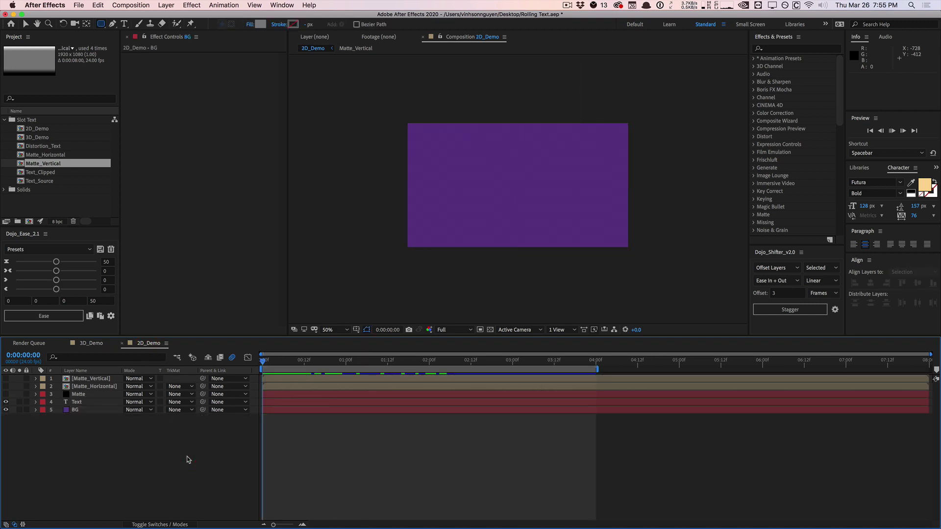
key(space)
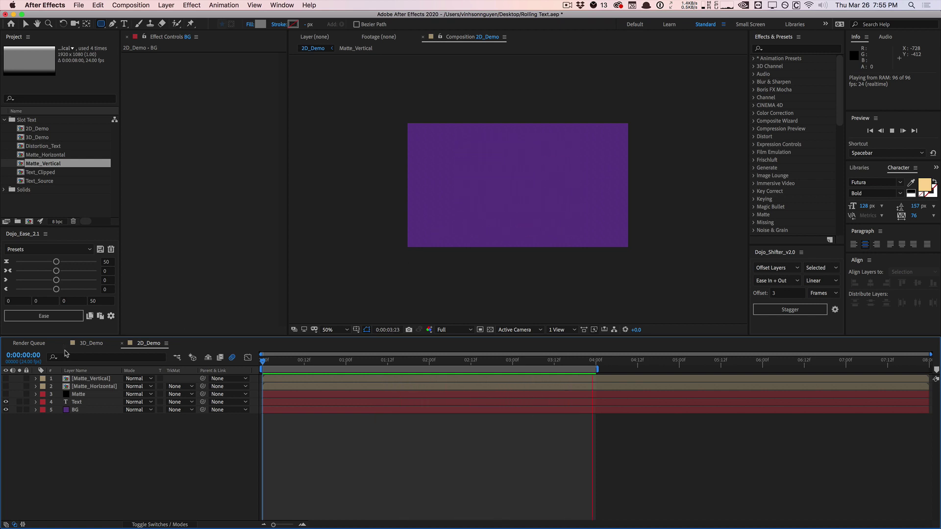
Step: Preview and scrub the 3D_Demo 007 roll, then collapse the Slot Text folder
click(93, 344)
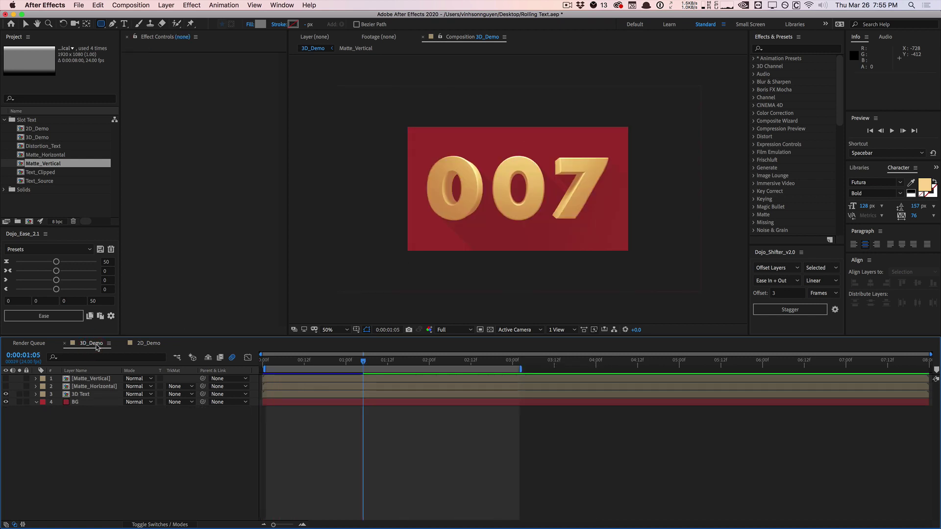
key(space)
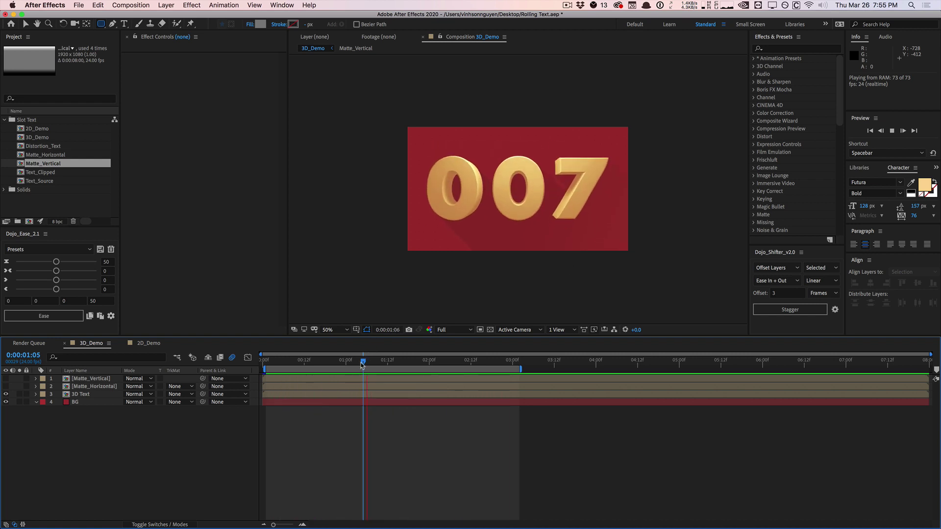
click(385, 364)
drag(387, 365, 288, 368)
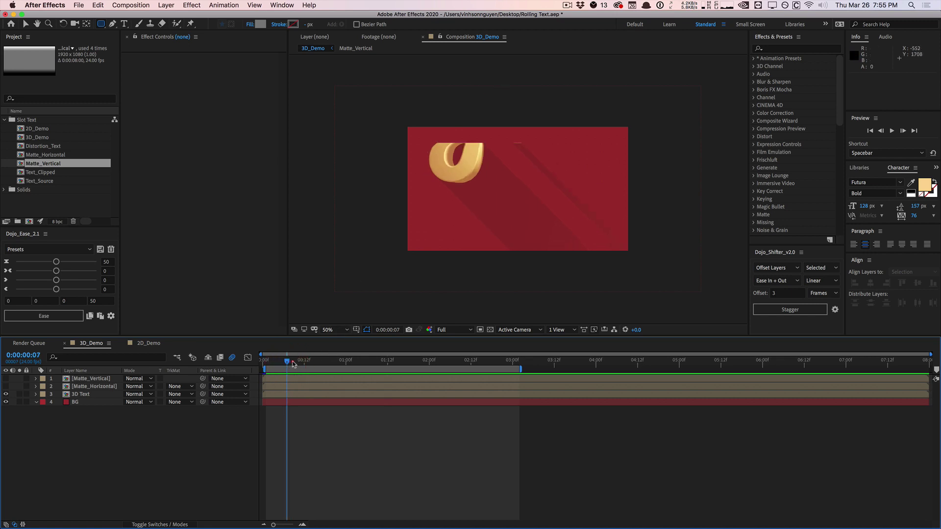
drag(293, 364, 416, 363)
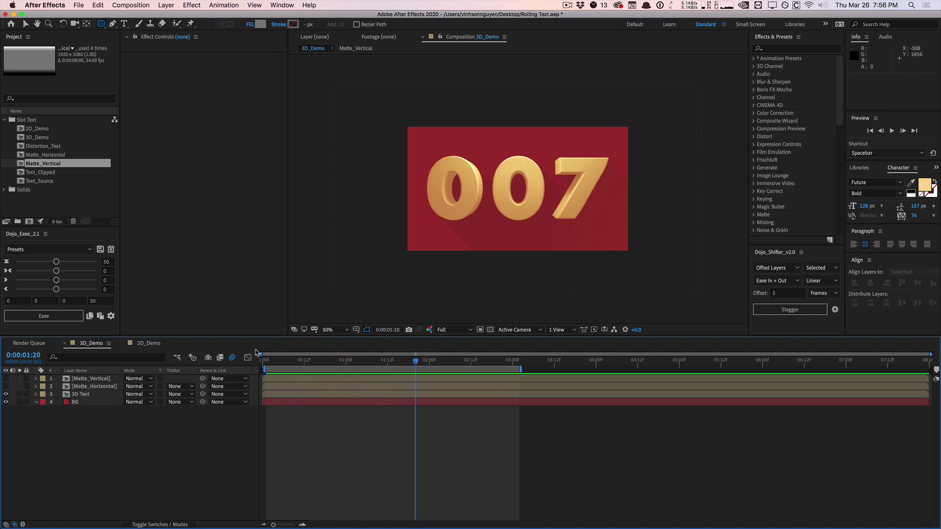
click(5, 120)
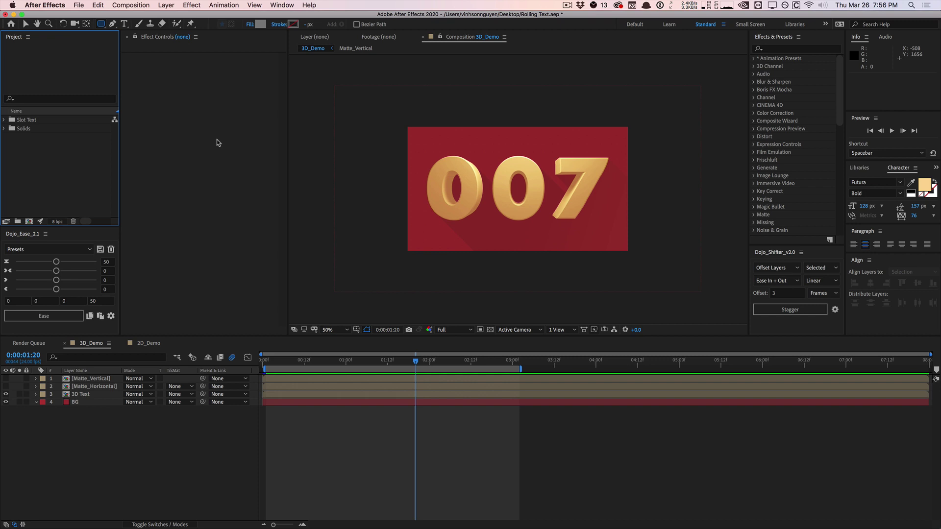
Step: Create a new composition named Rolling Distortion
click(121, 5)
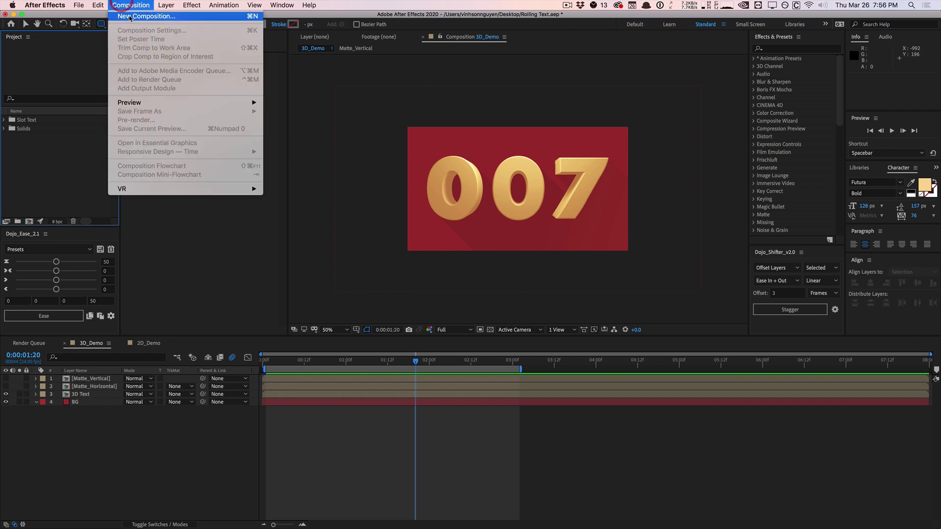
click(135, 16)
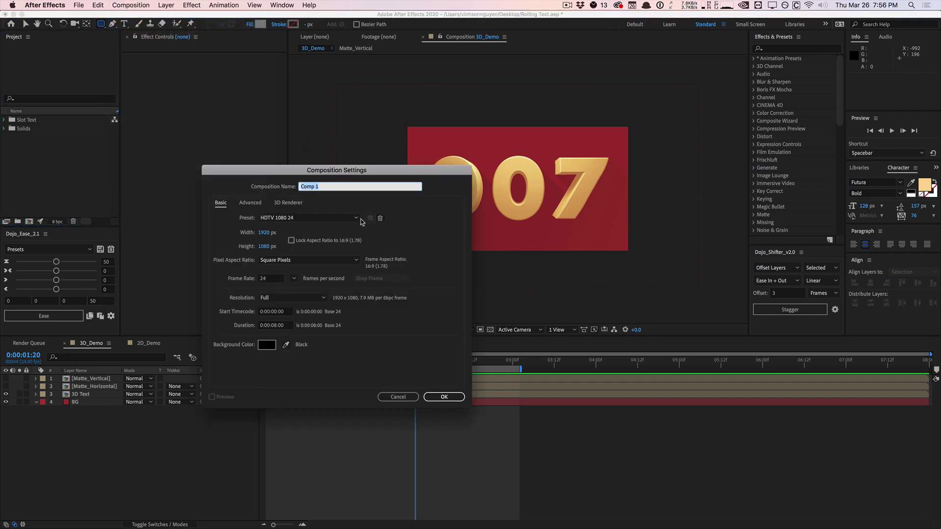
text(Rolling Distortion)
click(441, 396)
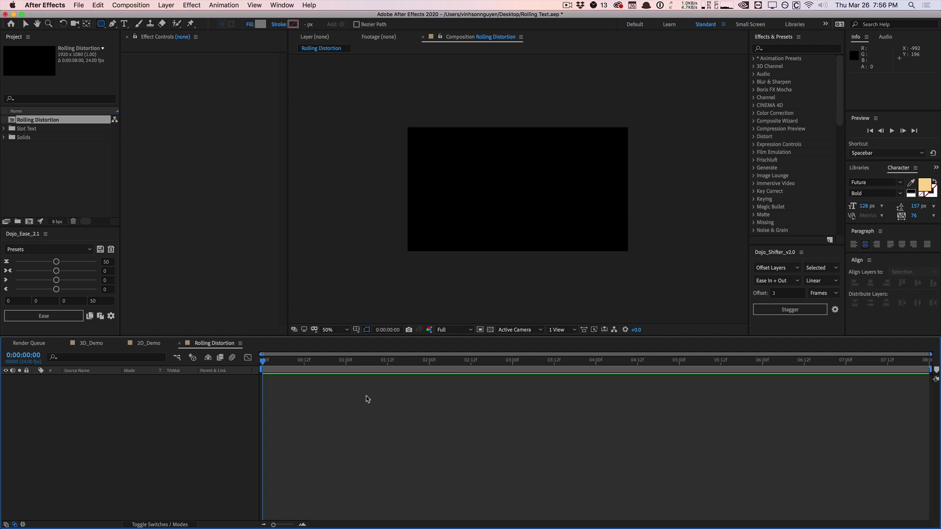
Step: Add a new text layer reading ROLLING TEXT
key(super+alt+shift+t)
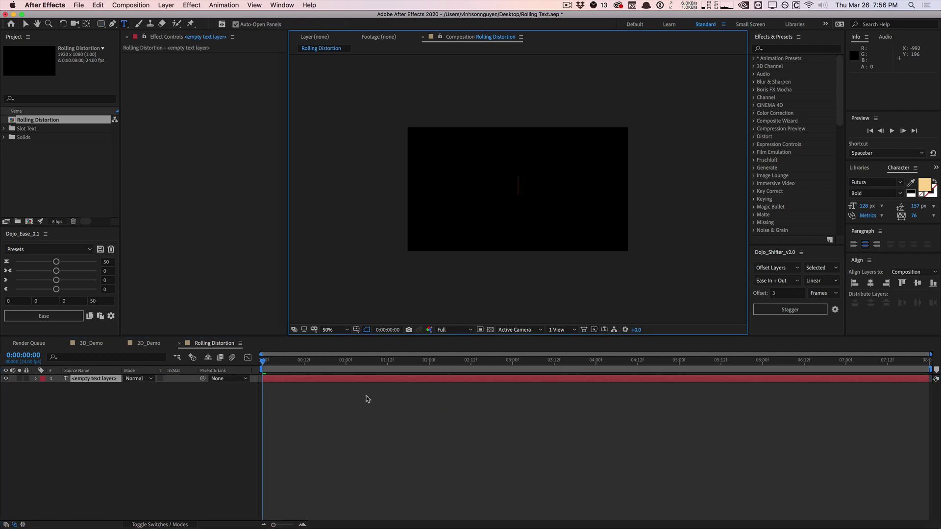
text(ROLLING TEX)
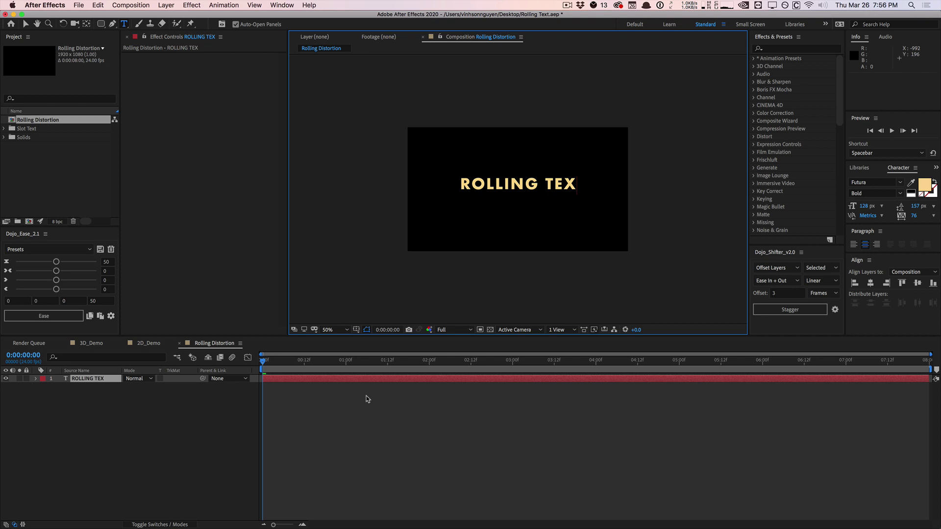
text(T)
triple_click(528, 186)
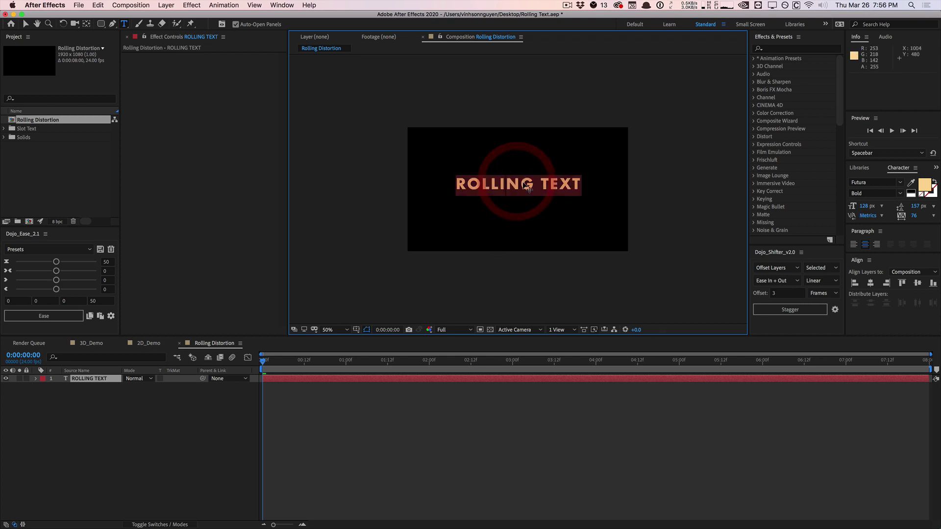
click(546, 181)
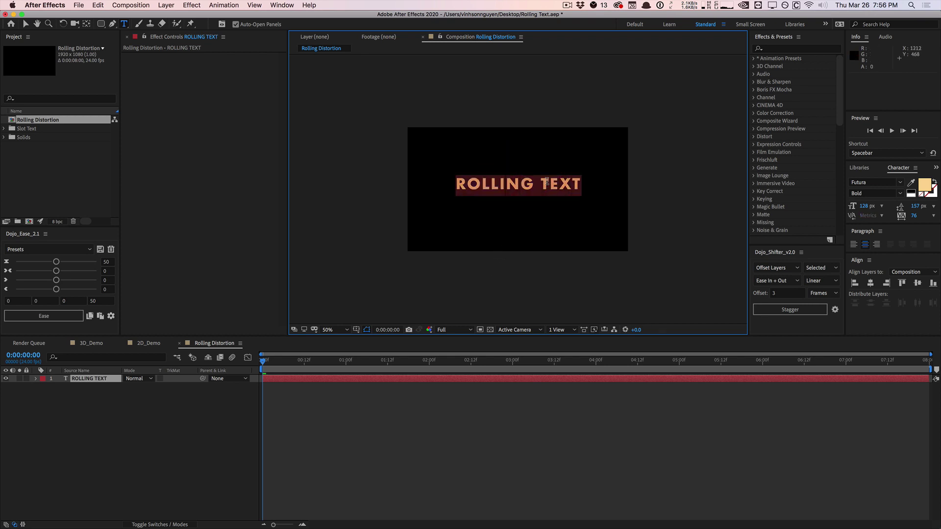
Step: Copy the ROLLING TEXT line and paste it onto six new lines below
key(super+c)
key(Right)
key(Return)
key(super+v)
key(Return)
key(super+v)
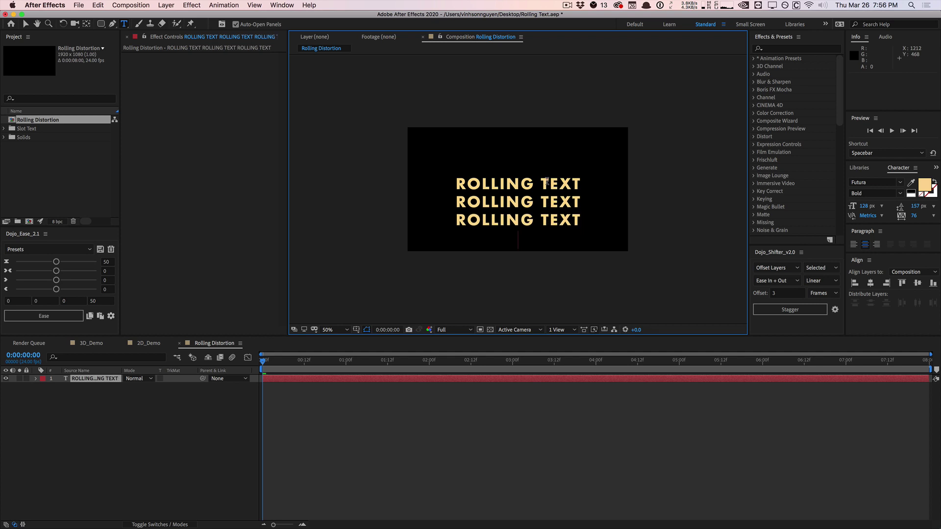
key(Return)
key(super+v)
key(Return)
key(super+v)
key(Return)
key(super+v)
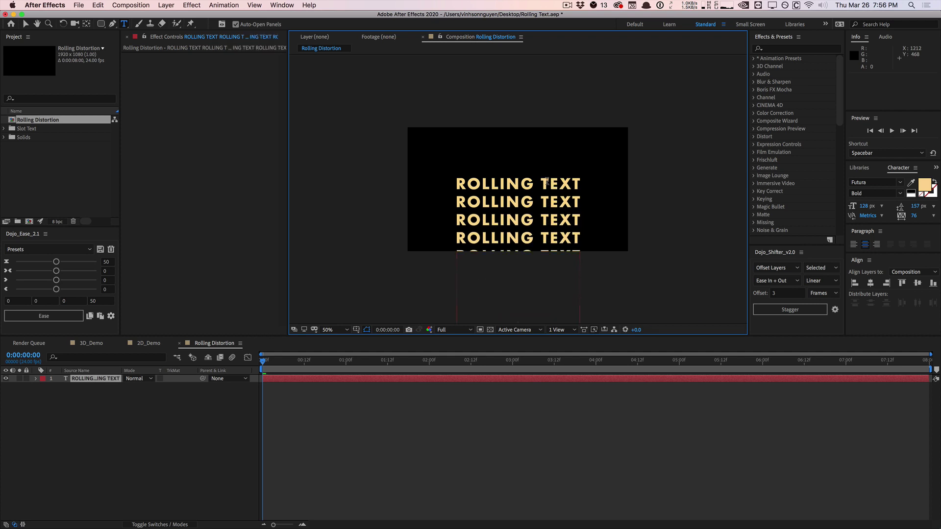
key(Return)
key(super+v)
Step: Set a starting Position keyframe with Y at -2084, far above the frame
click(147, 421)
click(106, 381)
key(p)
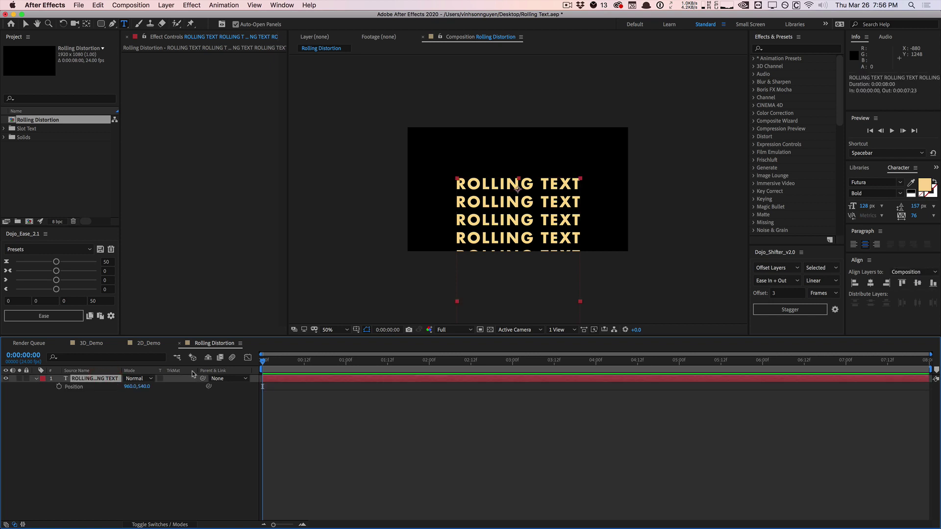
click(128, 388)
mouse_move(127, 389)
mouse_down()
mouse_move(25, 391)
mouse_move(147, 388)
mouse_move(128, 386)
mouse_up()
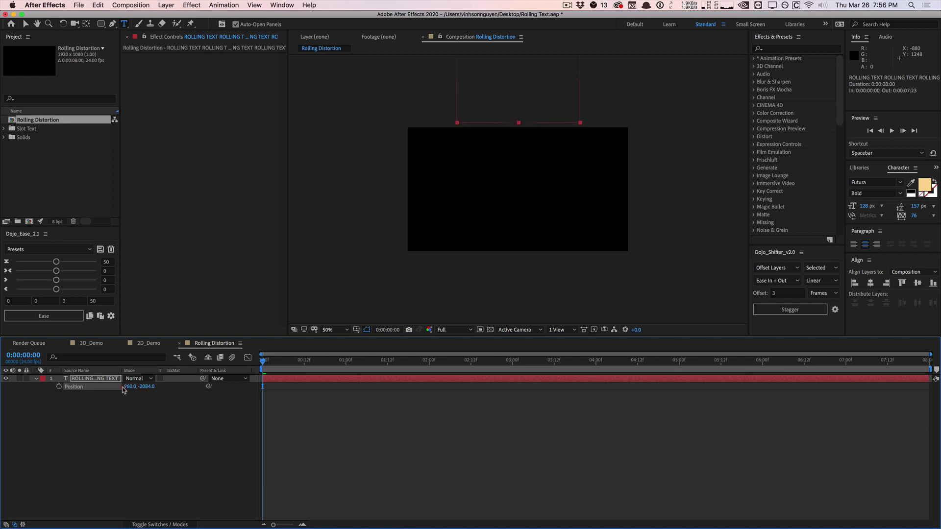
click(59, 387)
Step: Add a Position keyframe with Y at 766, then move it to 3:00 and preview
drag(322, 363, 554, 355)
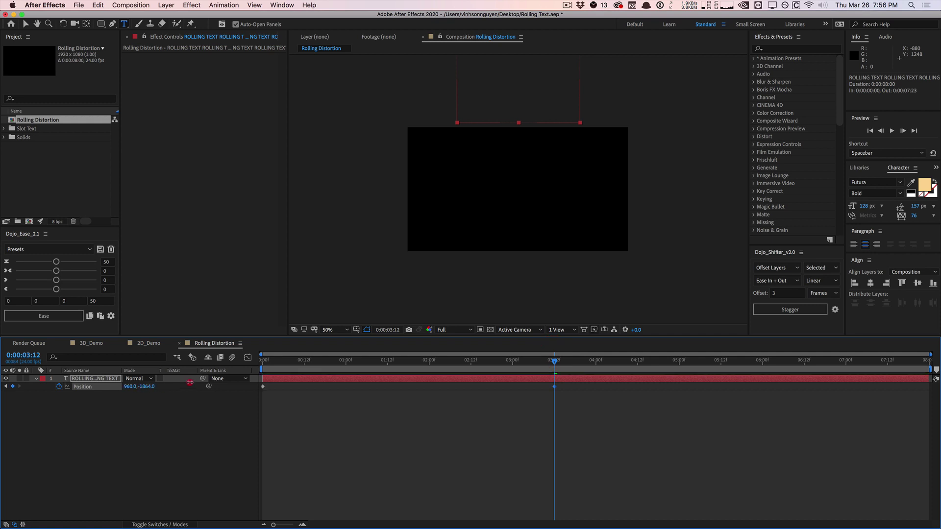
drag(142, 387, 313, 371)
click(235, 421)
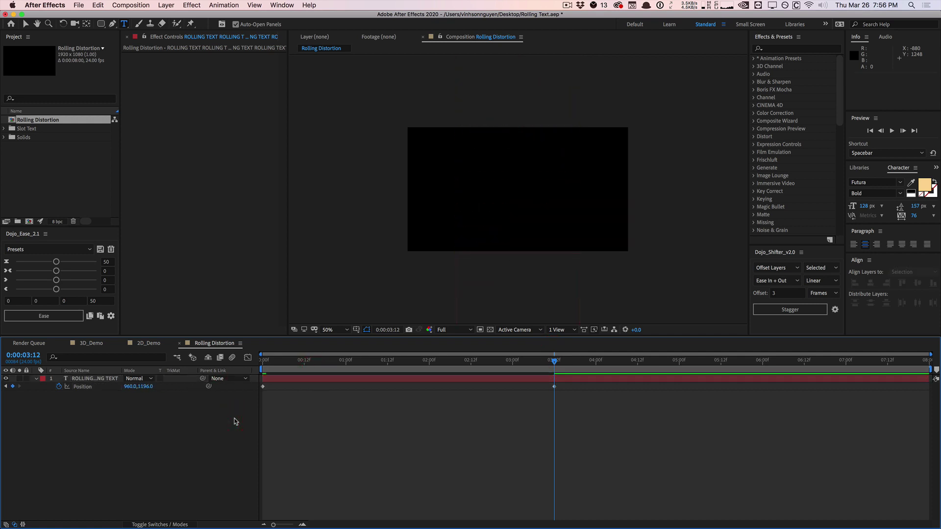
key(space)
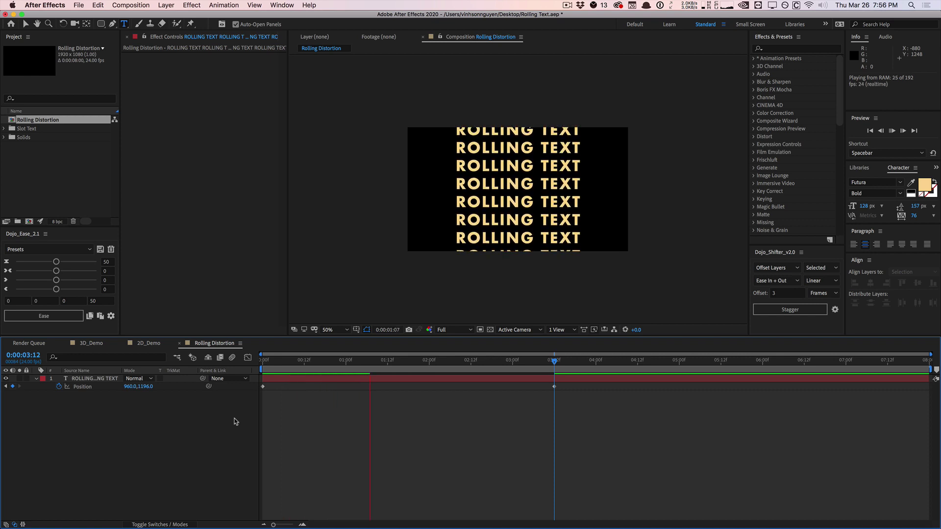
drag(554, 387, 512, 387)
click(480, 346)
drag(481, 346, 393, 351)
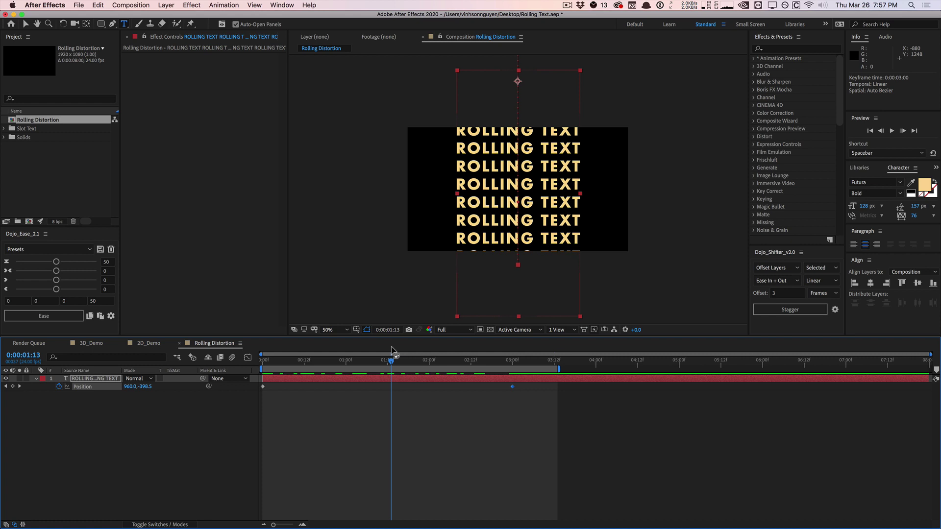
click(90, 344)
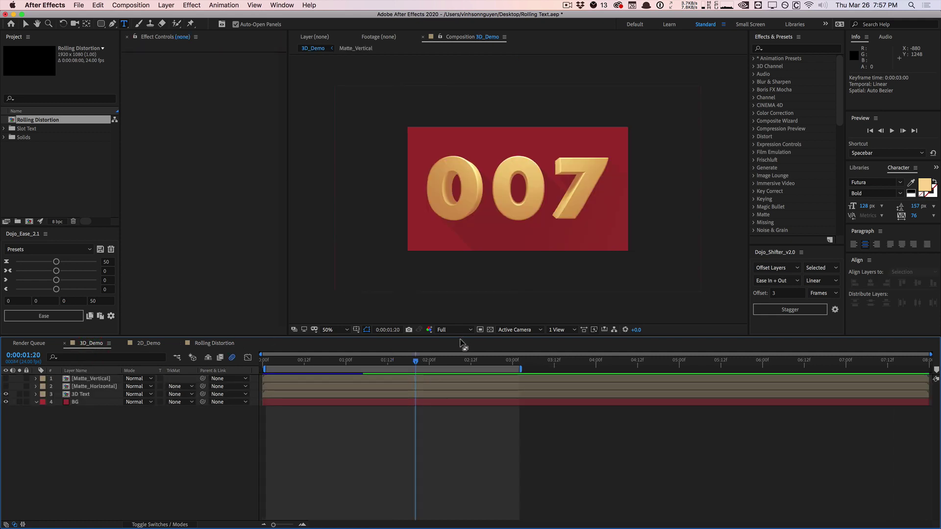
drag(400, 363, 302, 364)
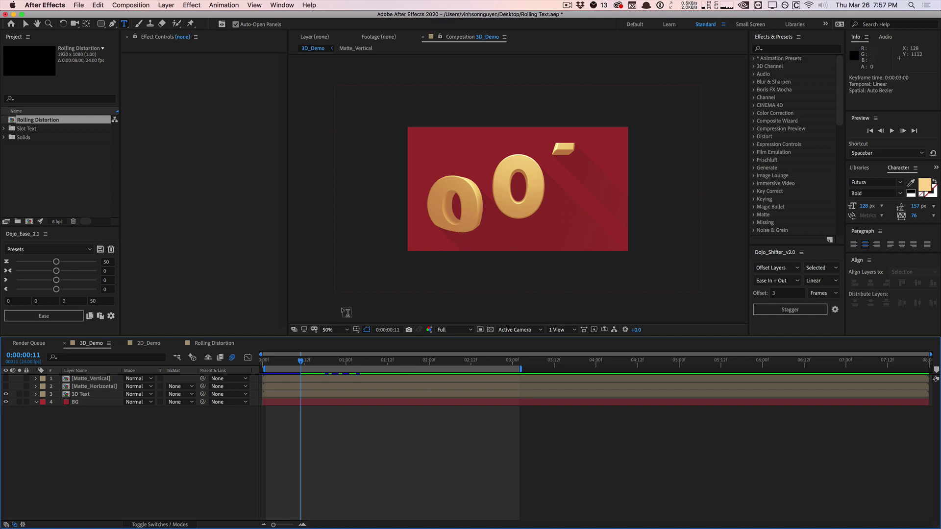
drag(300, 361, 284, 362)
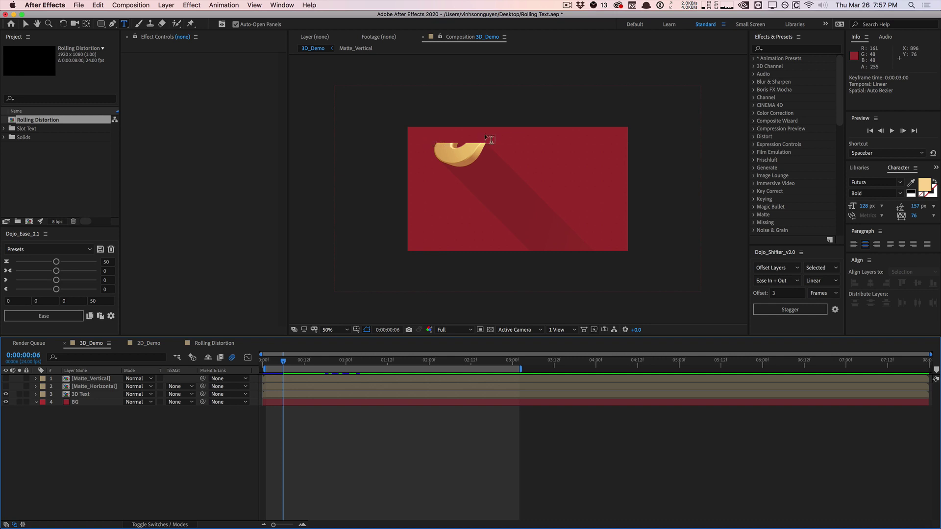
Step: Go back to Rolling Distortion and preview the rolling text animation
click(217, 344)
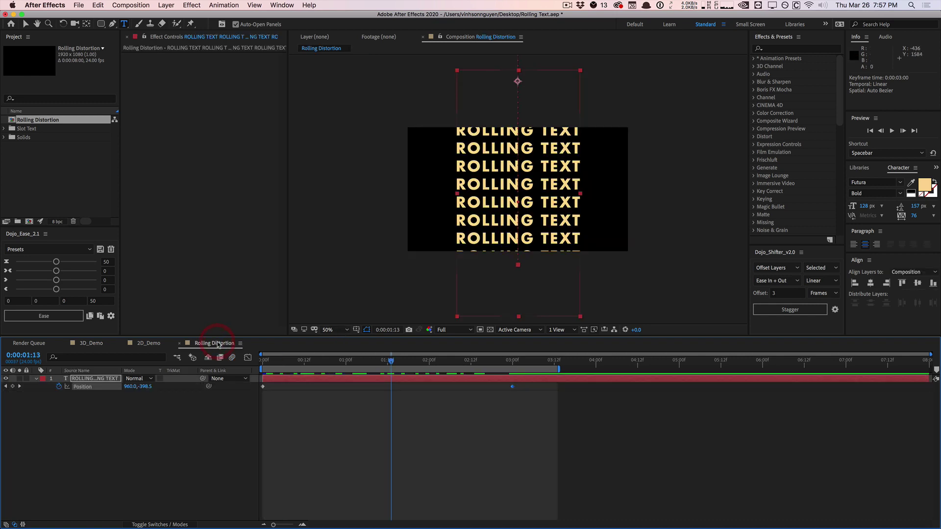
click(184, 410)
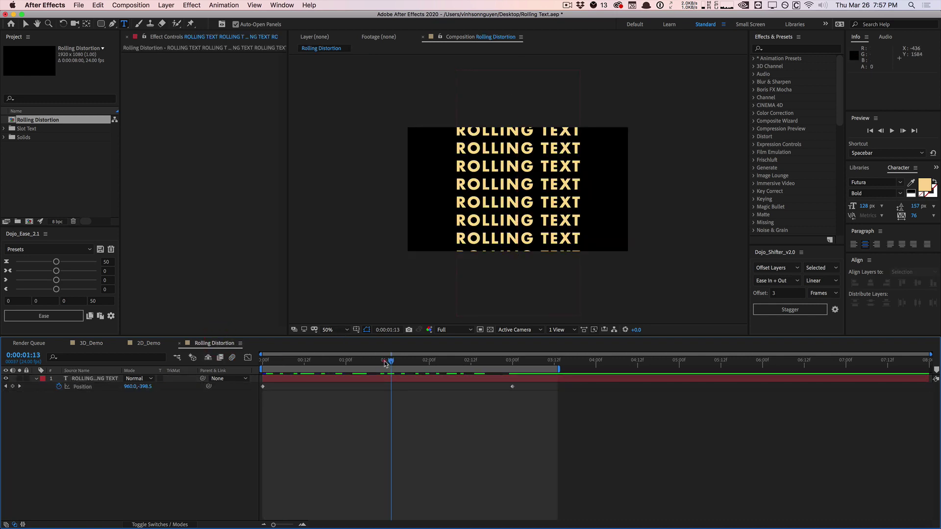
drag(391, 362, 440, 361)
key(space)
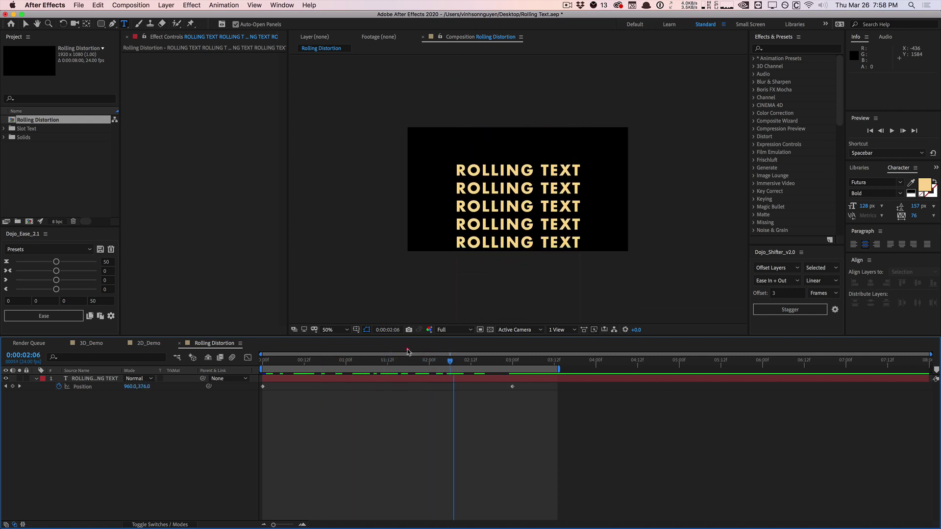
click(156, 437)
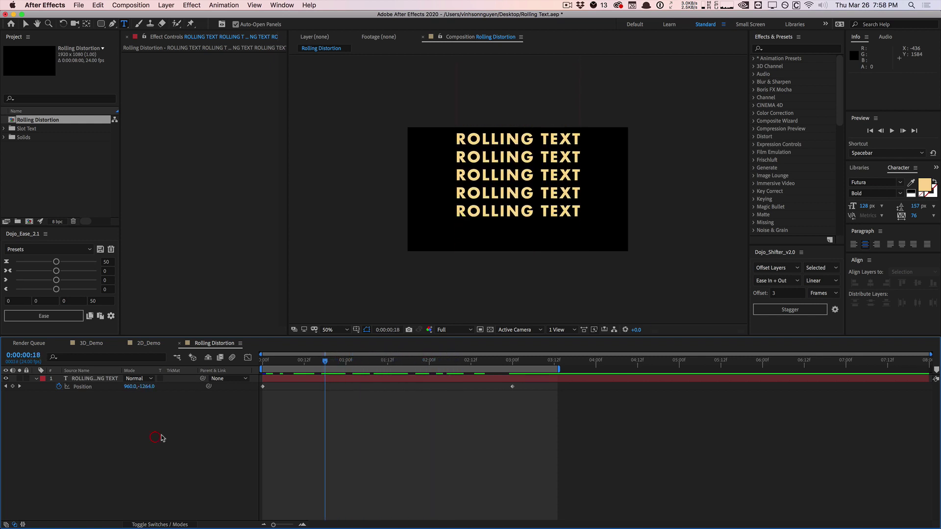
Step: Add a comp-size black solid named Horizontal_Matte
click(166, 5)
mouse_move(177, 16)
click(270, 27)
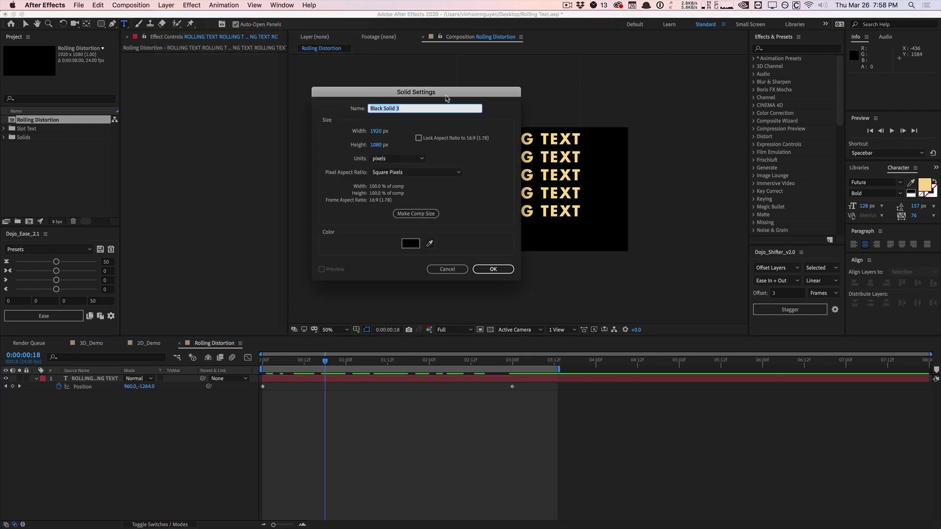
text(Horizontal_Matte)
click(432, 212)
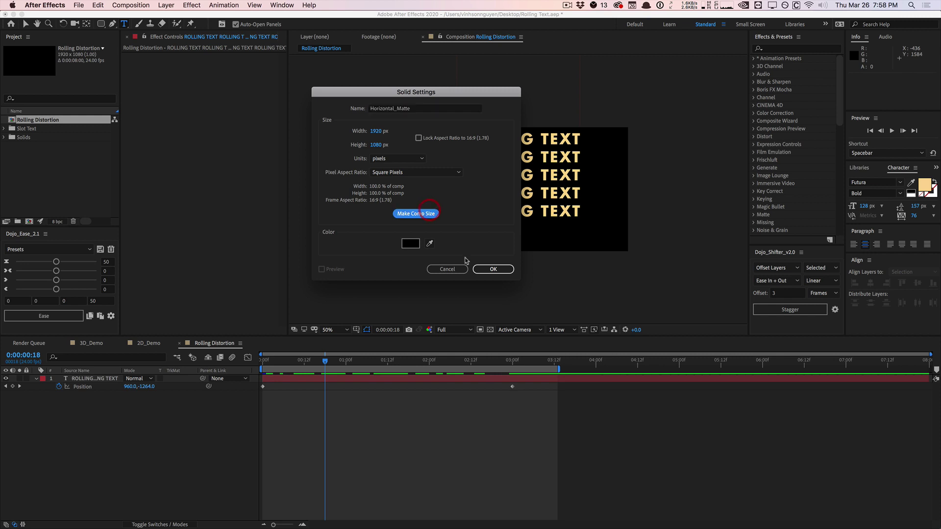
click(483, 269)
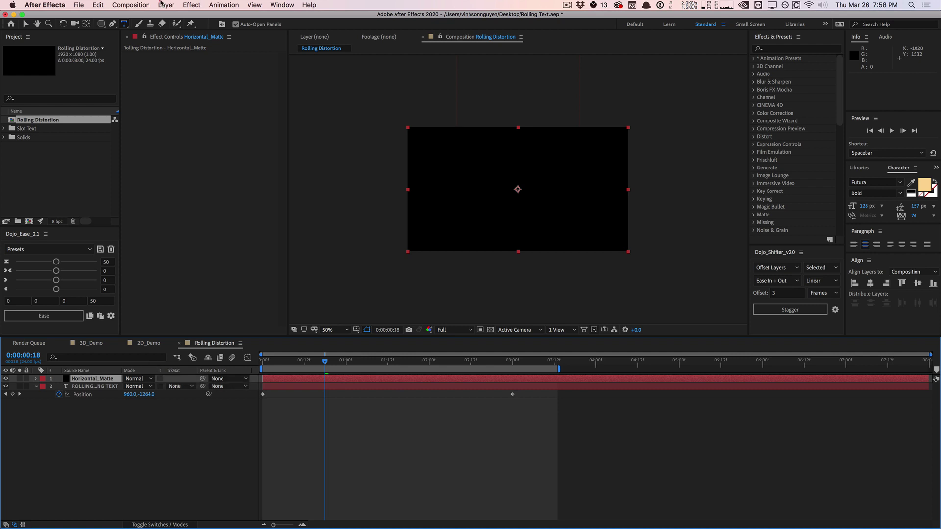
Step: Start pre-composing the solid, naming the precomp Horizontal_Matte
click(161, 5)
click(206, 285)
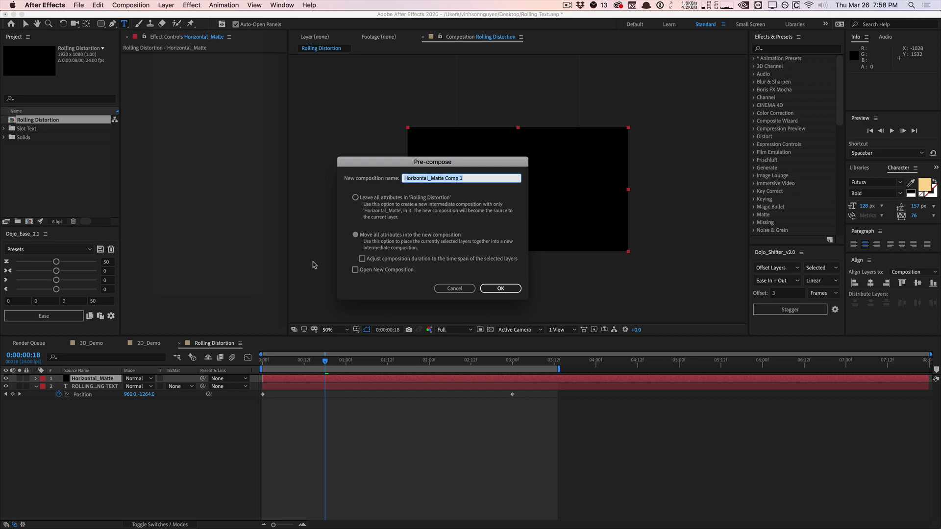
text(Hor)
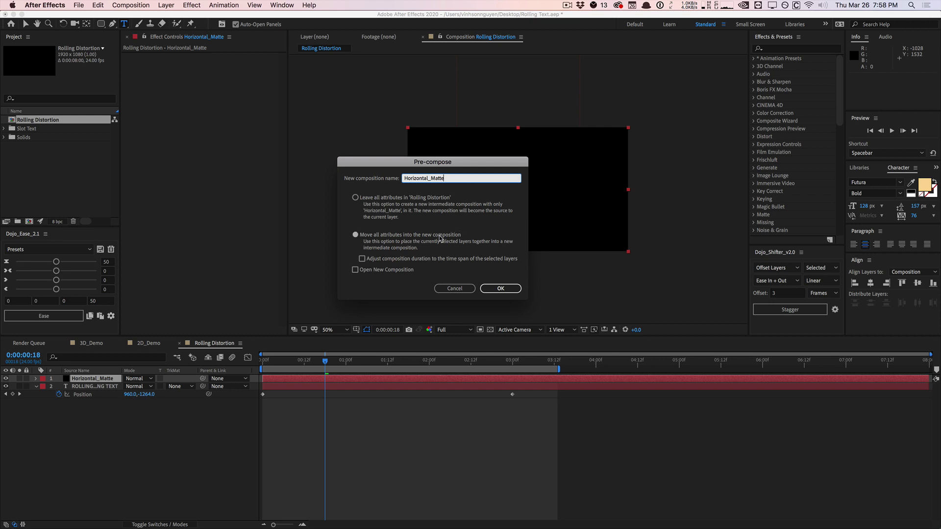
Step: Confirm the Horizontal_Matte pre-compose and open the precomp
click(495, 288)
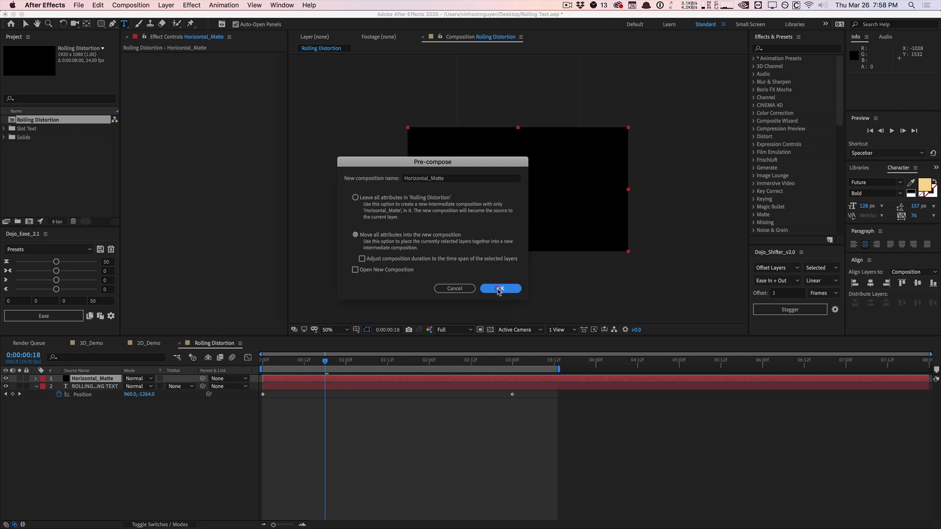
double_click(108, 379)
click(98, 382)
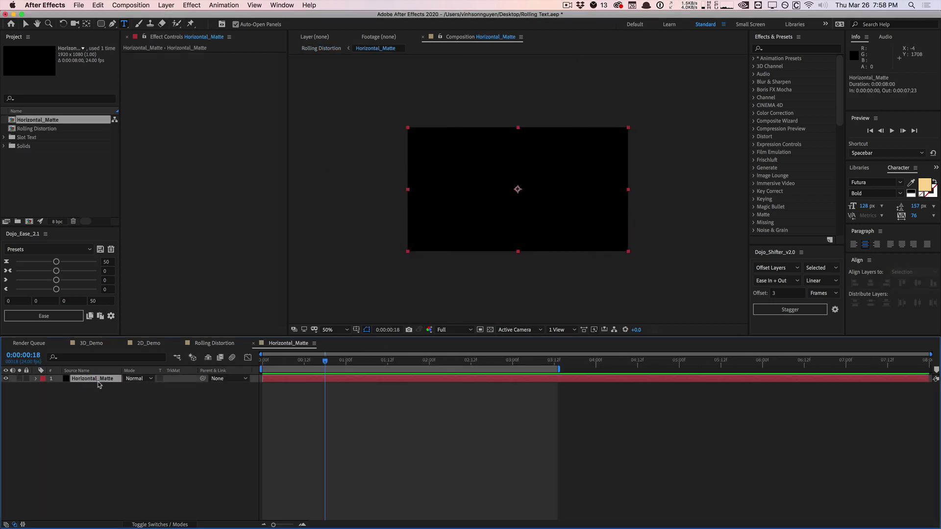
click(136, 431)
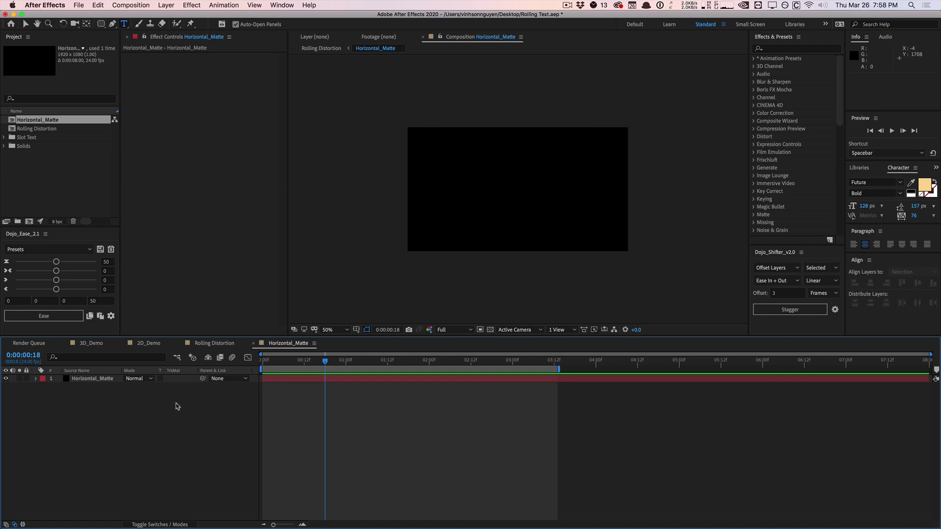
Step: Check the full 007 in 3D_Demo, then return to Horizontal_Matte and select its solid
click(93, 343)
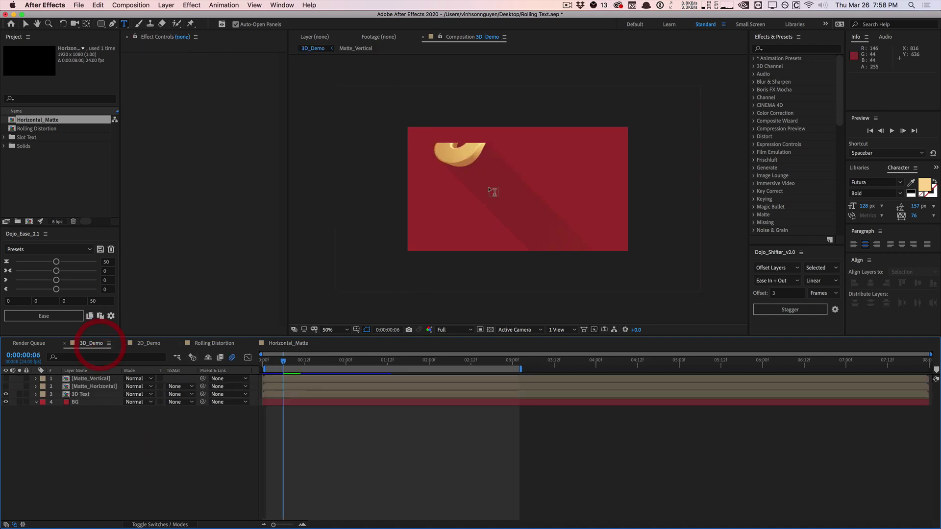
click(308, 362)
drag(342, 360, 397, 360)
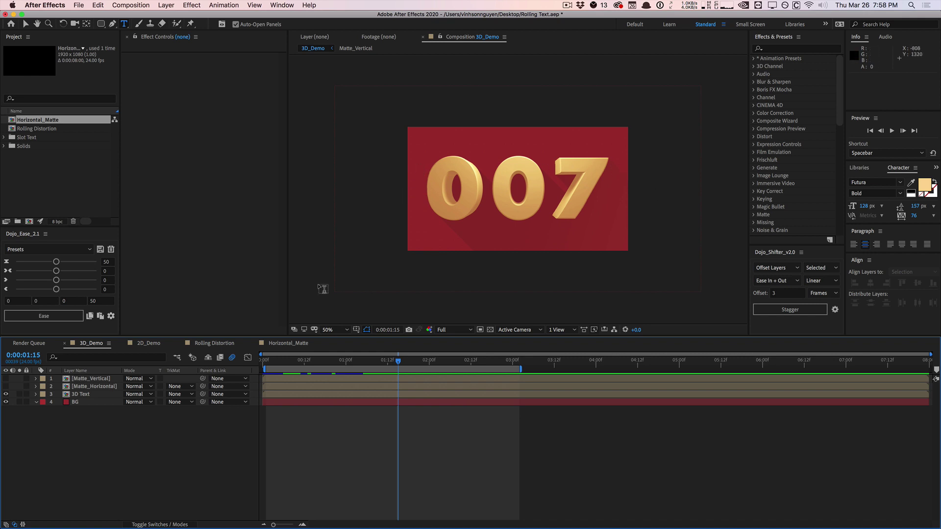
click(286, 343)
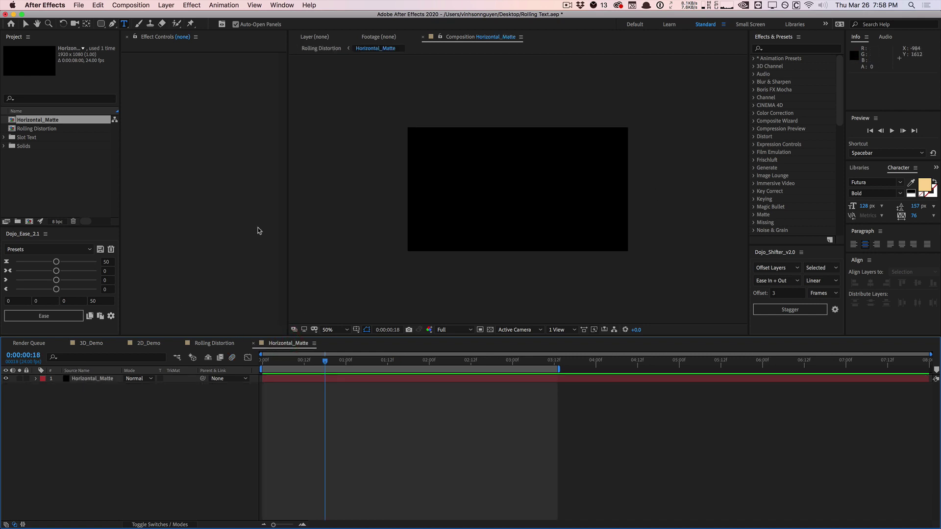
click(91, 381)
Step: Draw a rectangle filled with grey 808080 across the middle of the frame
click(101, 24)
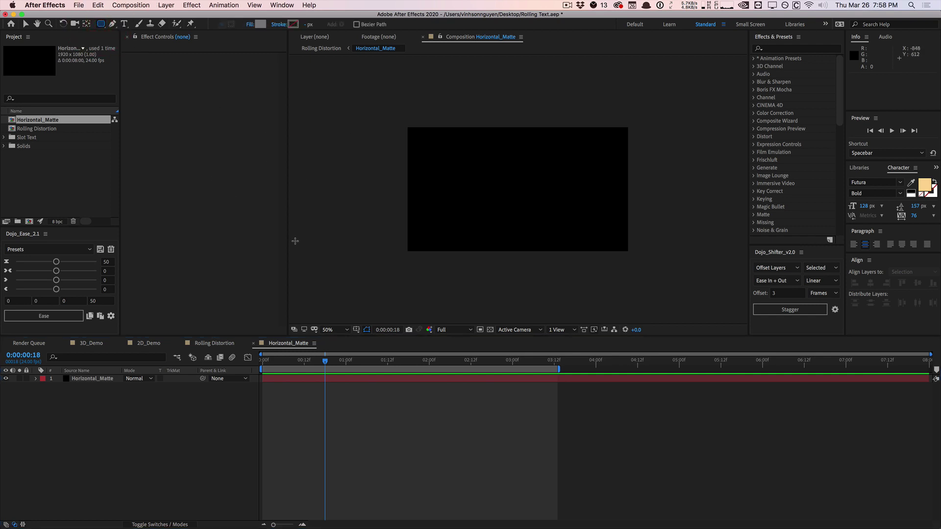
click(116, 436)
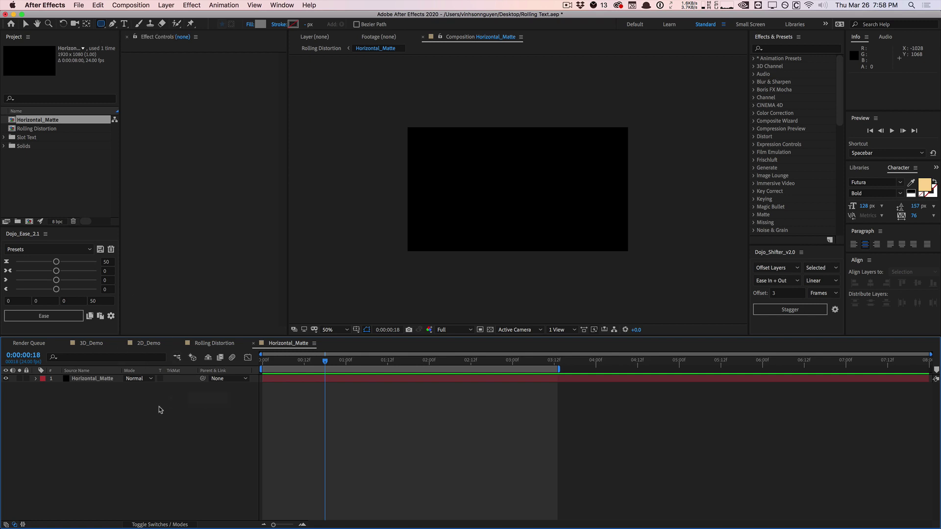
click(261, 24)
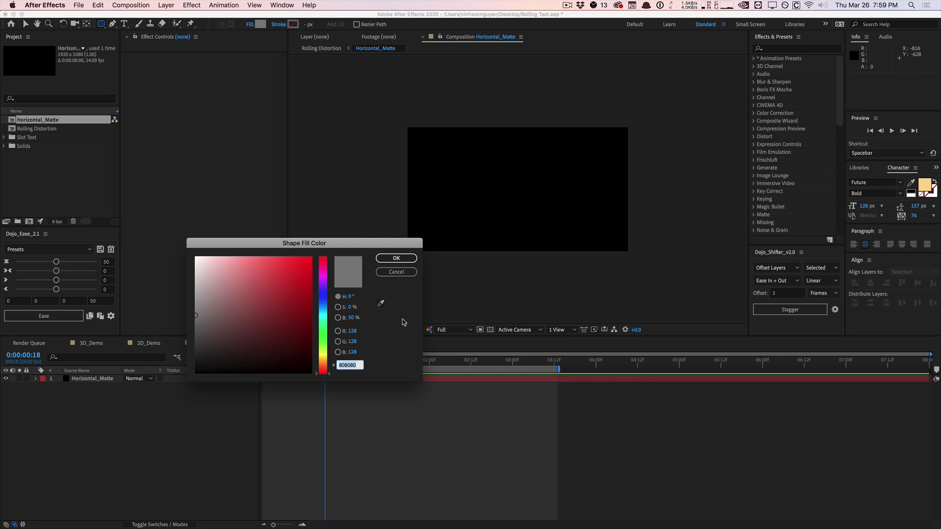
click(395, 258)
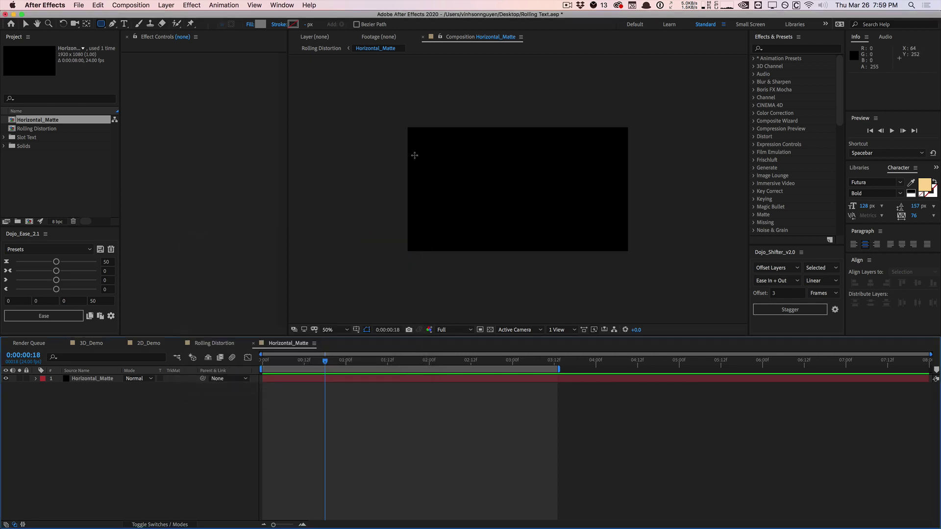
mouse_move(407, 145)
mouse_down()
mouse_move(493, 186)
mouse_move(599, 206)
mouse_move(639, 228)
mouse_up()
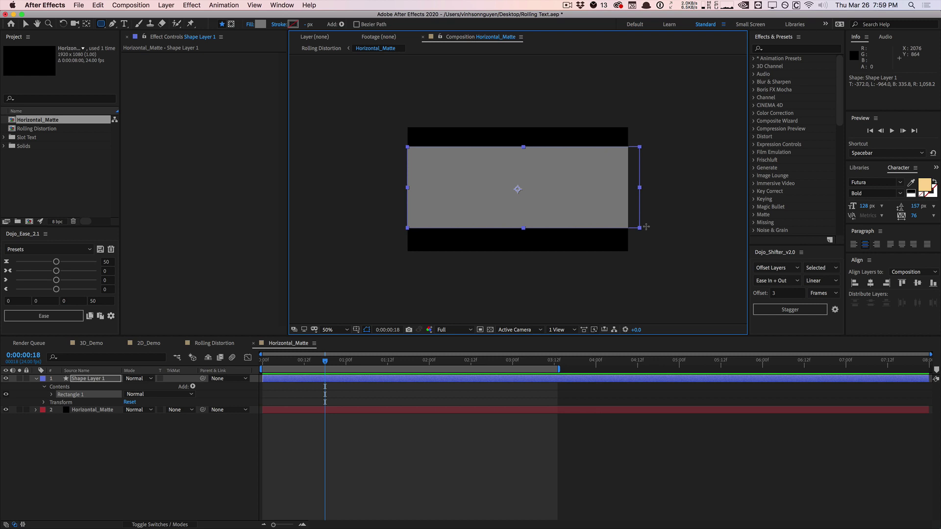
Step: Set the rectangle's Roundness to 178 and nudge it slightly right and up
click(53, 395)
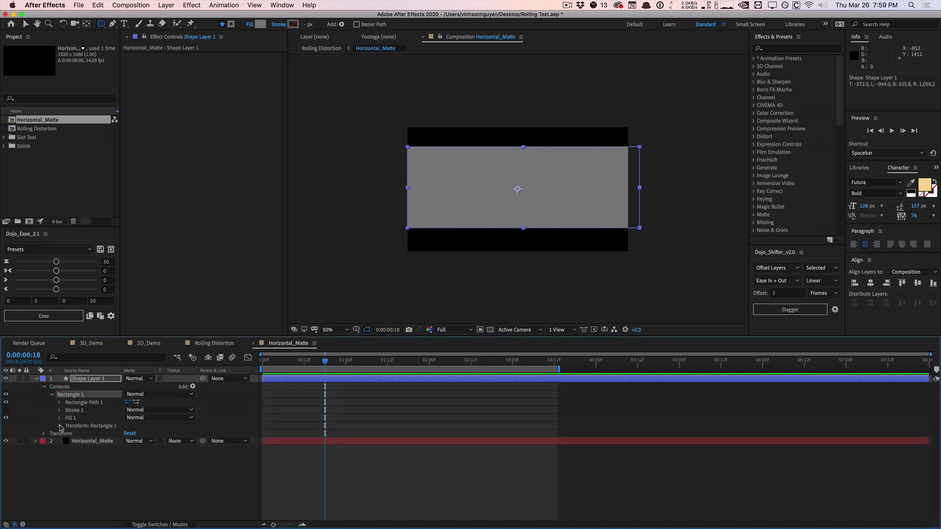
click(60, 402)
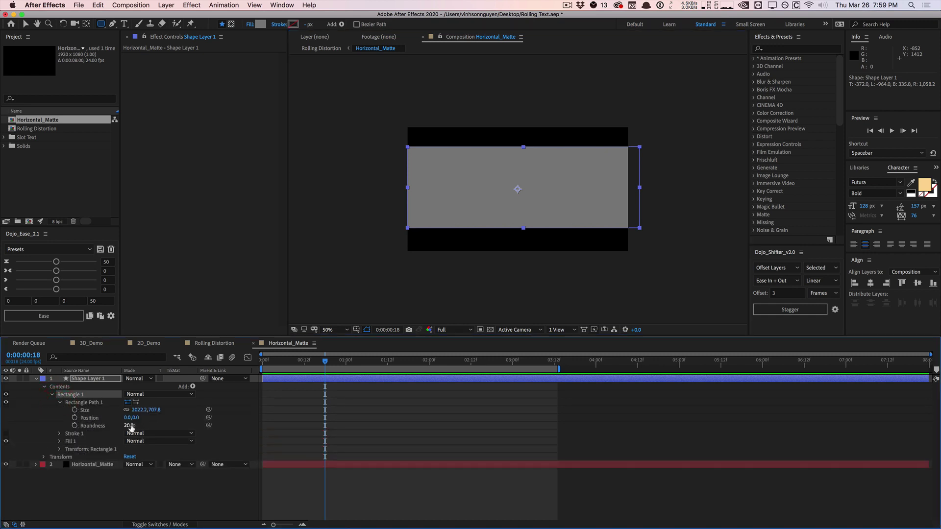
drag(131, 427, 202, 417)
key(v)
click(545, 185)
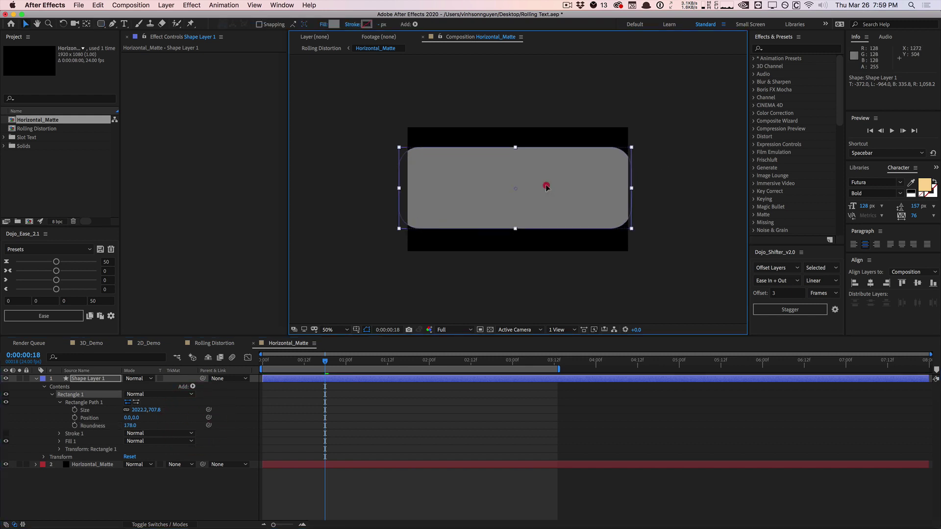
drag(547, 186, 551, 185)
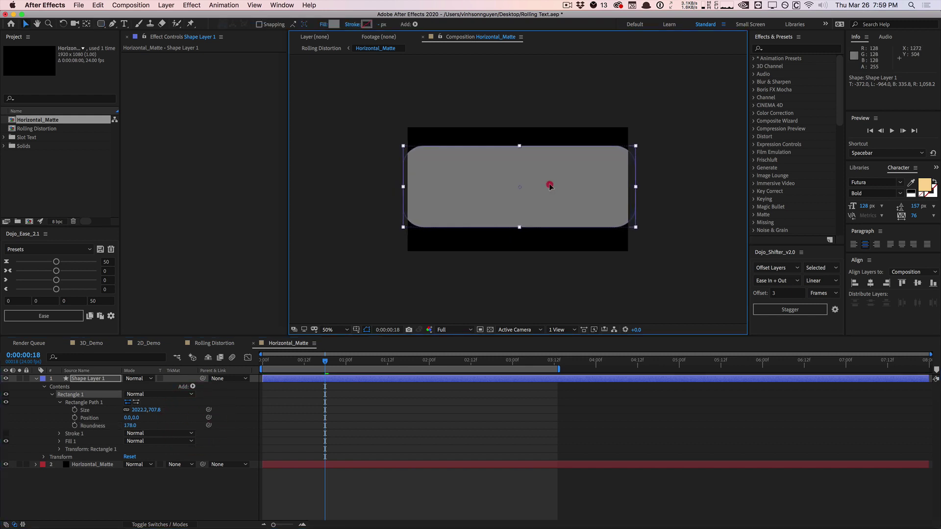
click(102, 425)
click(97, 381)
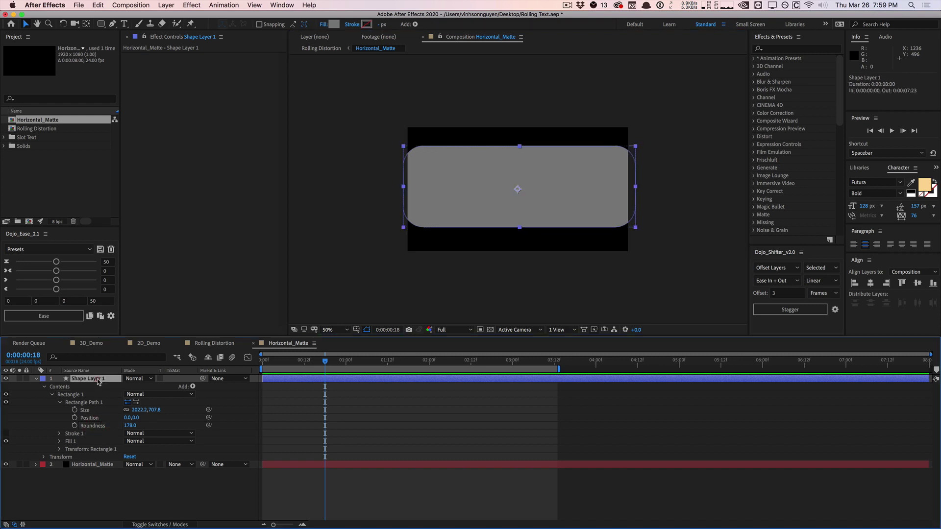
click(197, 5)
mouse_move(237, 65)
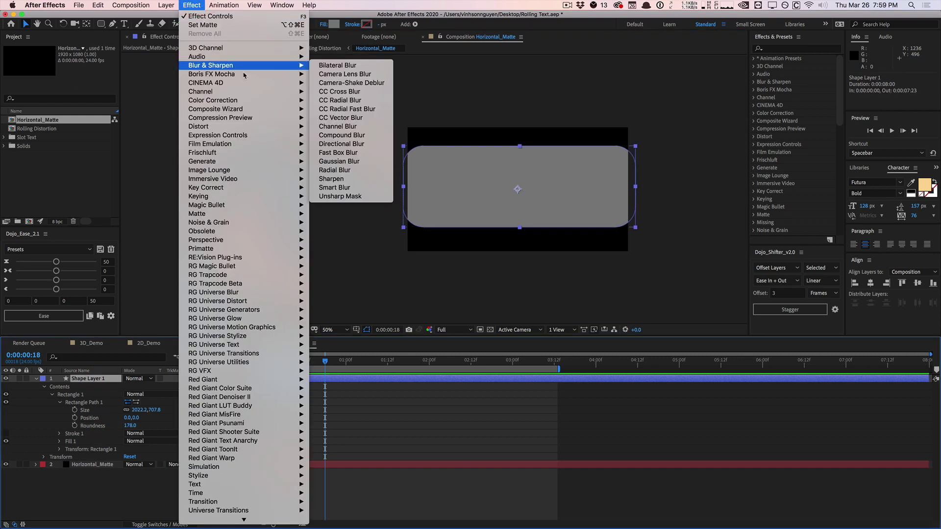
Step: Apply Gaussian Blur at 252.5 blurriness with Repeat Edge Pixels turned off
click(345, 165)
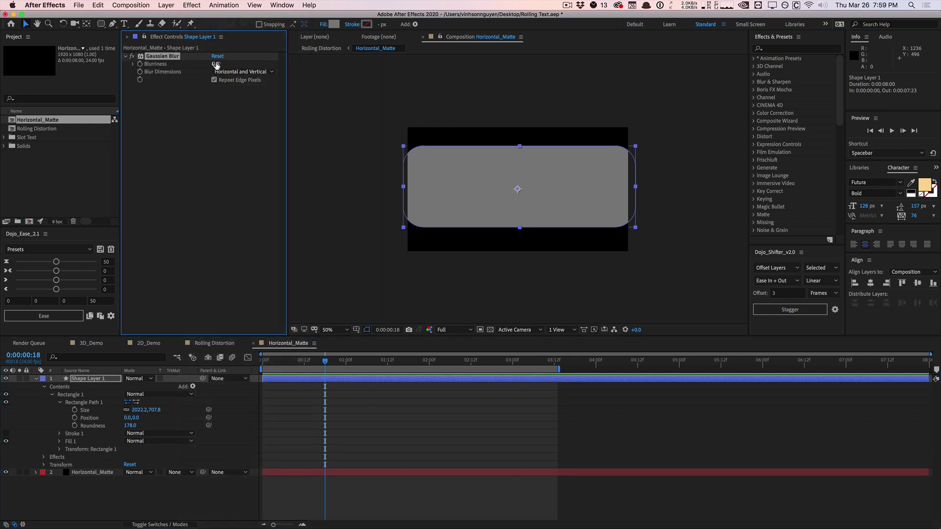
drag(216, 65, 469, 81)
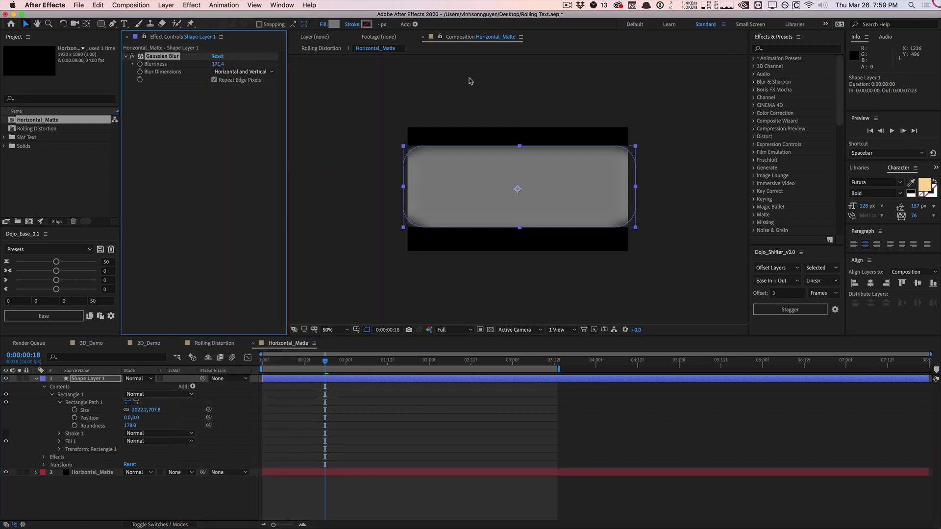
click(214, 80)
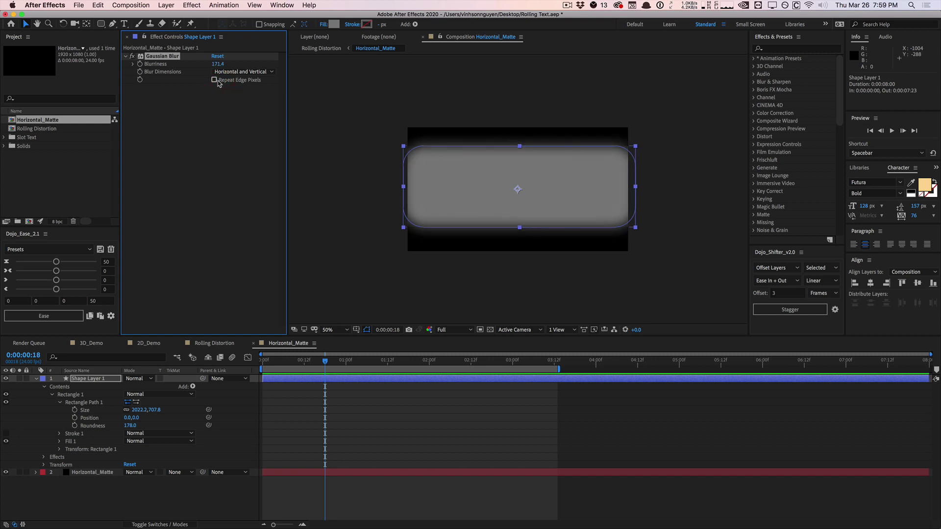
drag(216, 64, 475, 43)
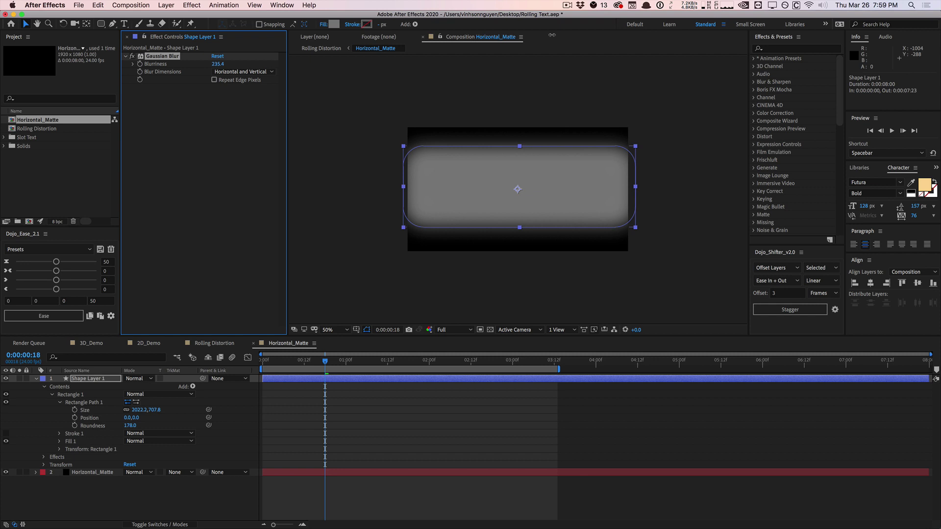
drag(551, 34, 520, 152)
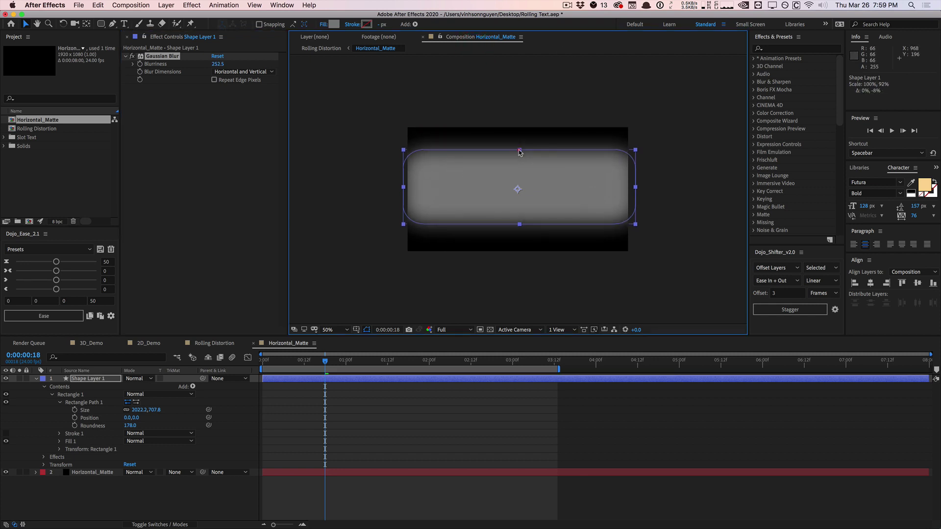
Step: Squash the blurred box vertically to a shorter height
click(372, 171)
click(551, 176)
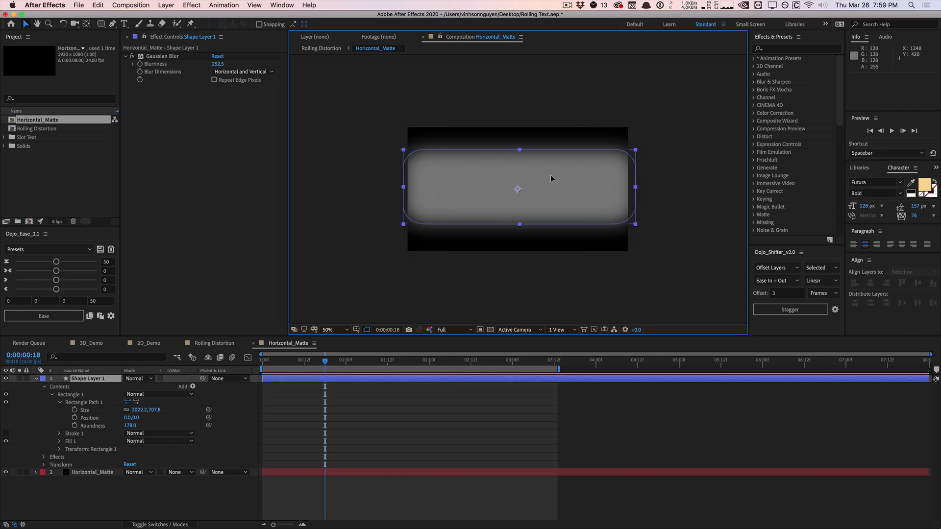
drag(519, 153, 521, 155)
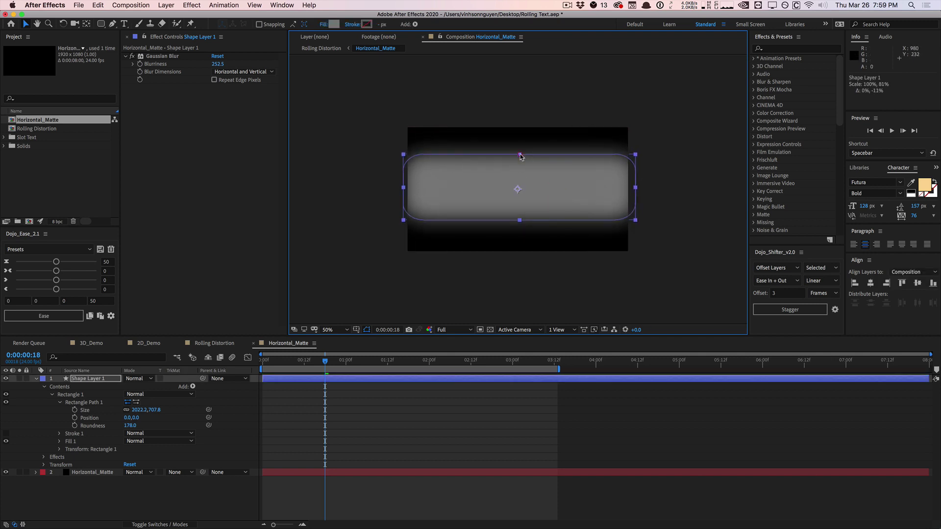
Step: Rename the shape layer Middle Section and select the Horizontal_Matte layer
click(74, 380)
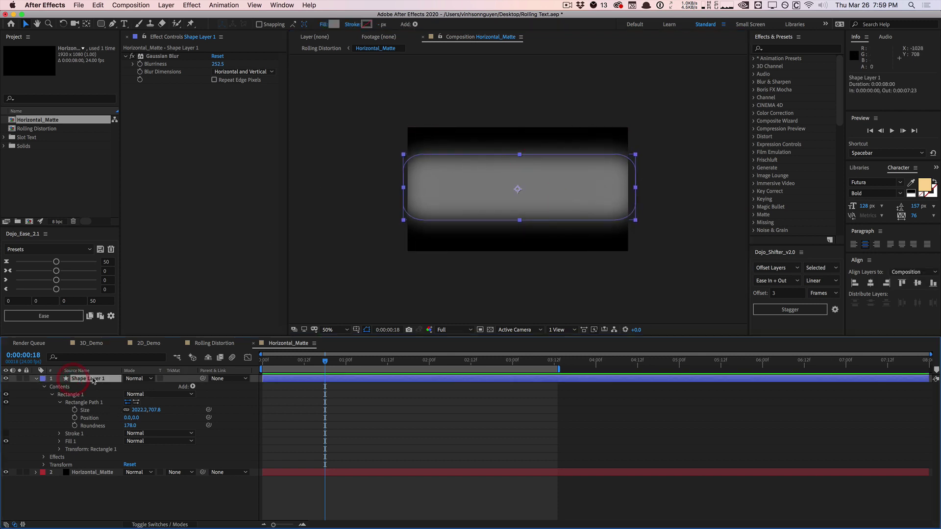
key(Return)
text(Middle Section)
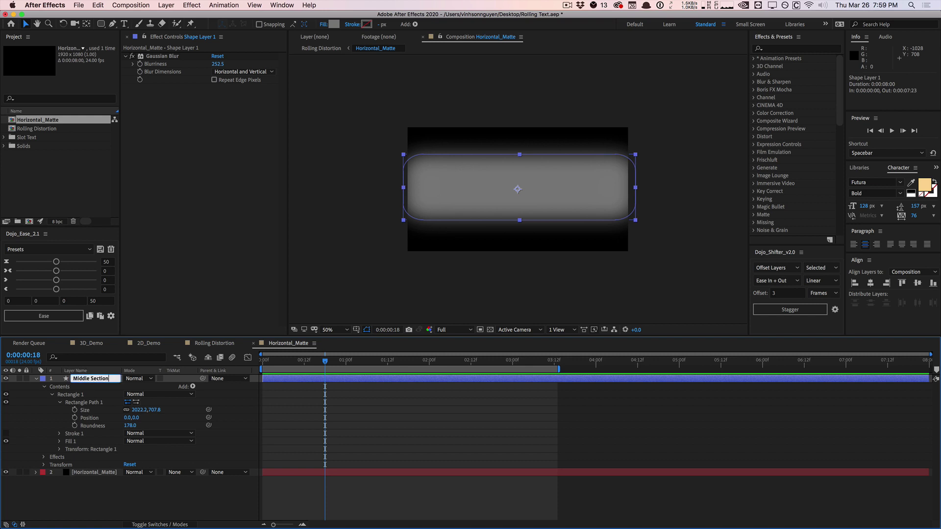
key(Return)
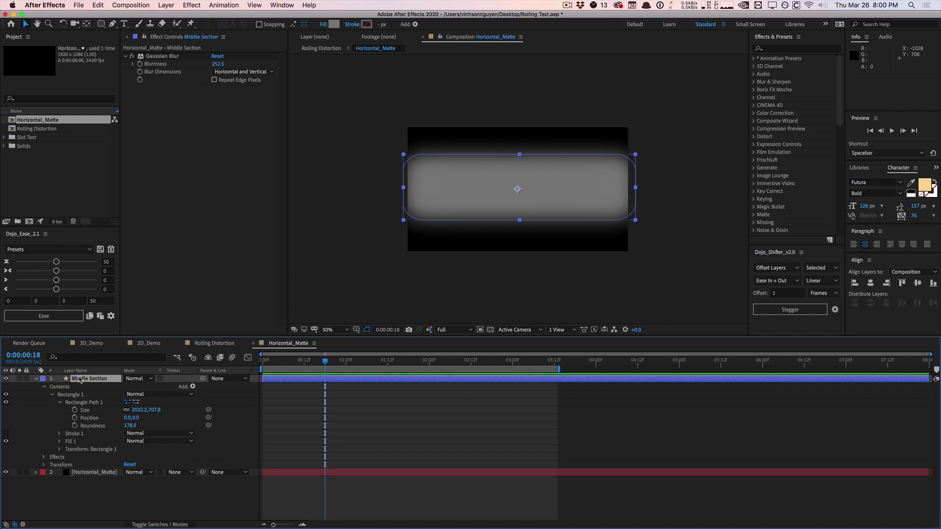
click(38, 381)
click(90, 387)
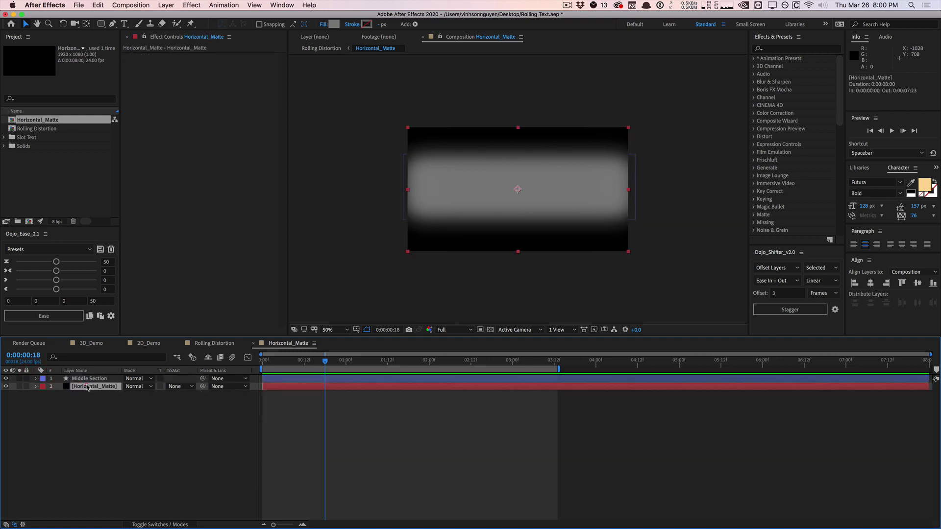
Step: Add a Gradient Overlay layer style to Horizontal_Matte with its angle set to 180°
click(193, 5)
mouse_move(167, 4)
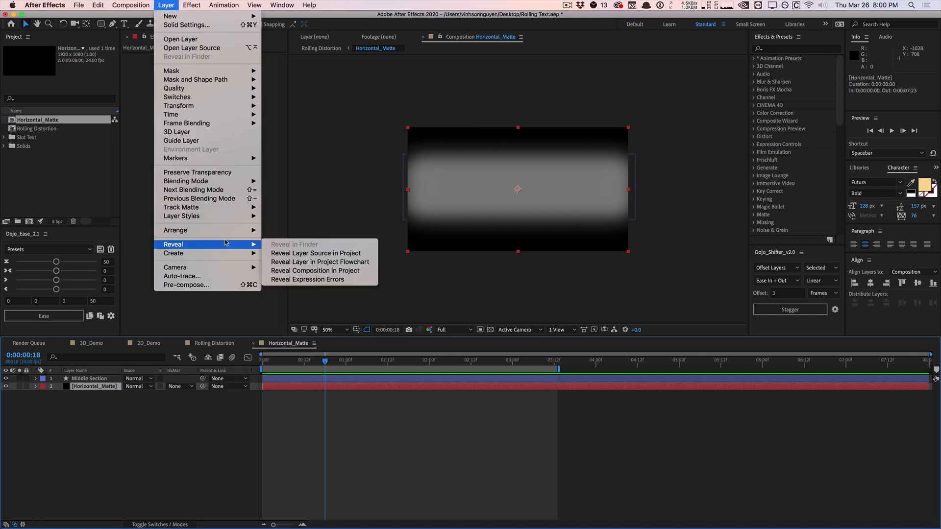
mouse_move(211, 105)
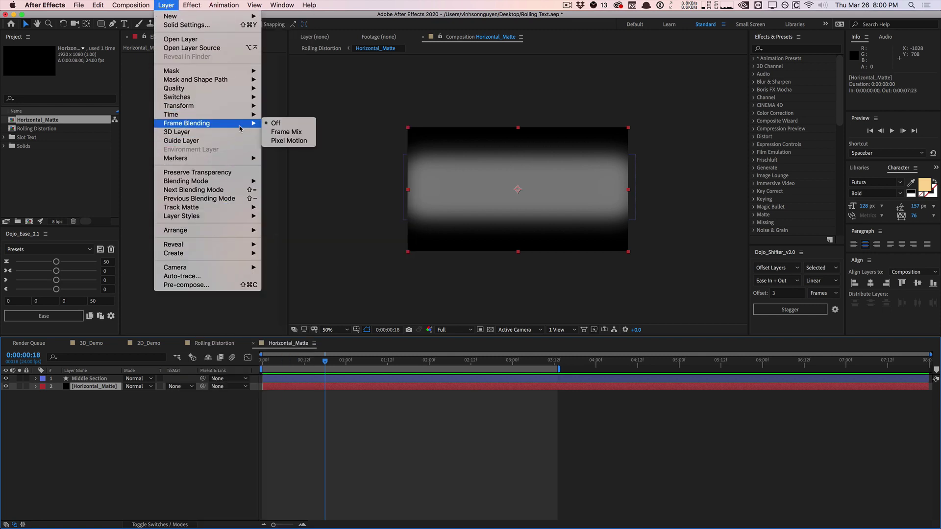
mouse_move(258, 217)
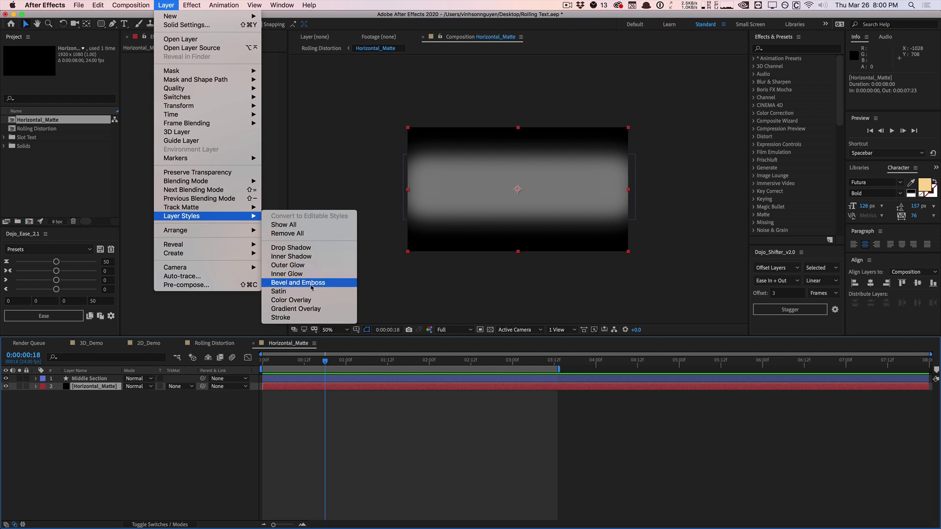
click(313, 311)
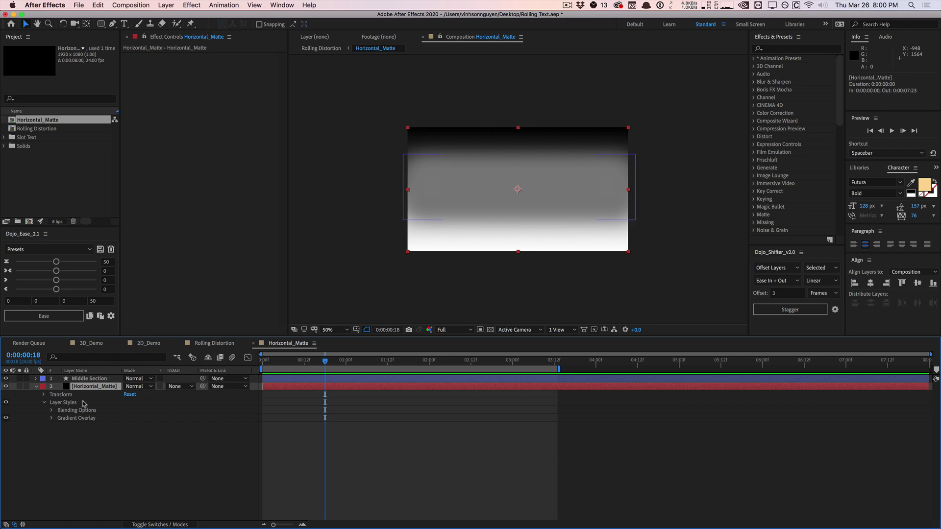
click(52, 419)
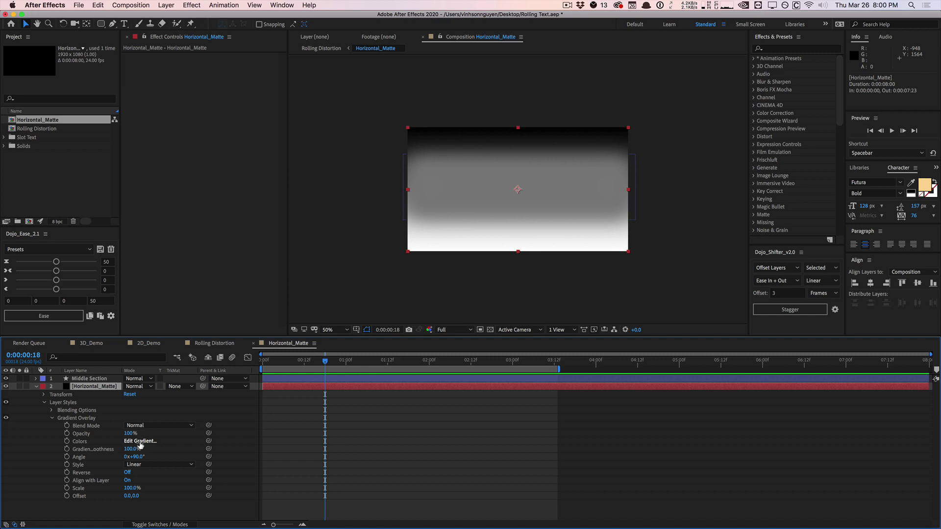
drag(135, 457, 173, 449)
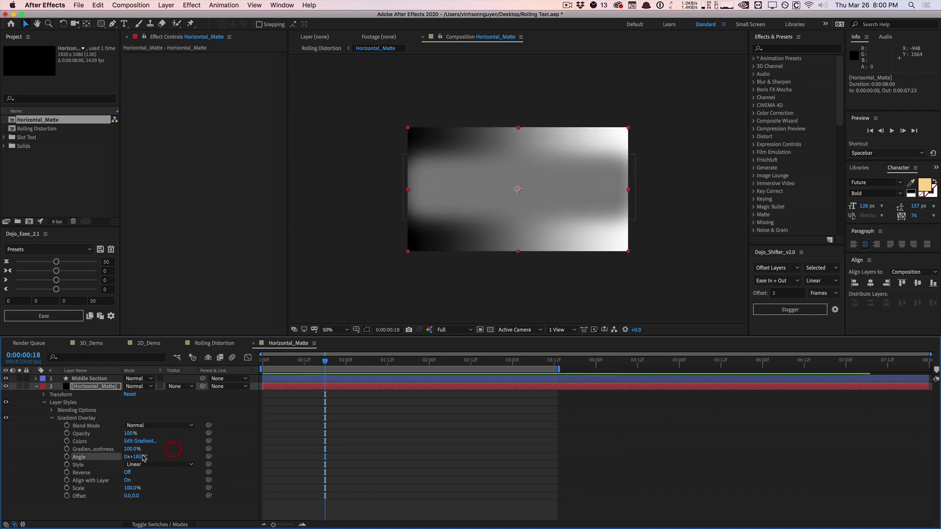
click(142, 456)
text(180)
key(Return)
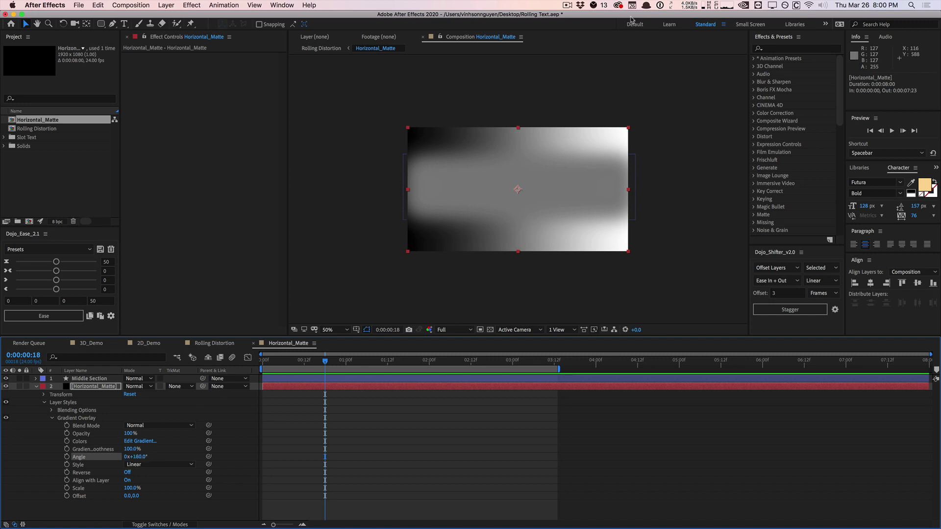
Step: Edit the gradient with white and black stops near 20%, 72% and 89%
click(140, 441)
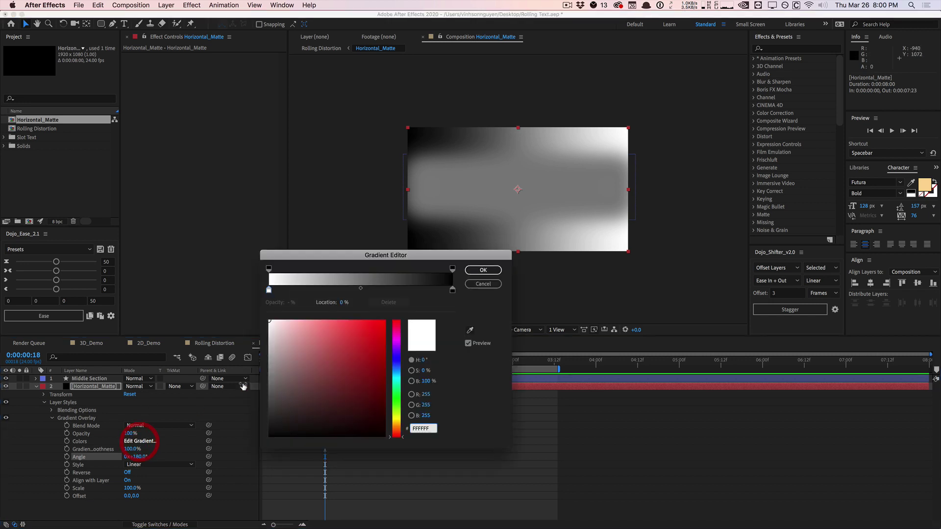
drag(298, 292, 307, 290)
click(401, 290)
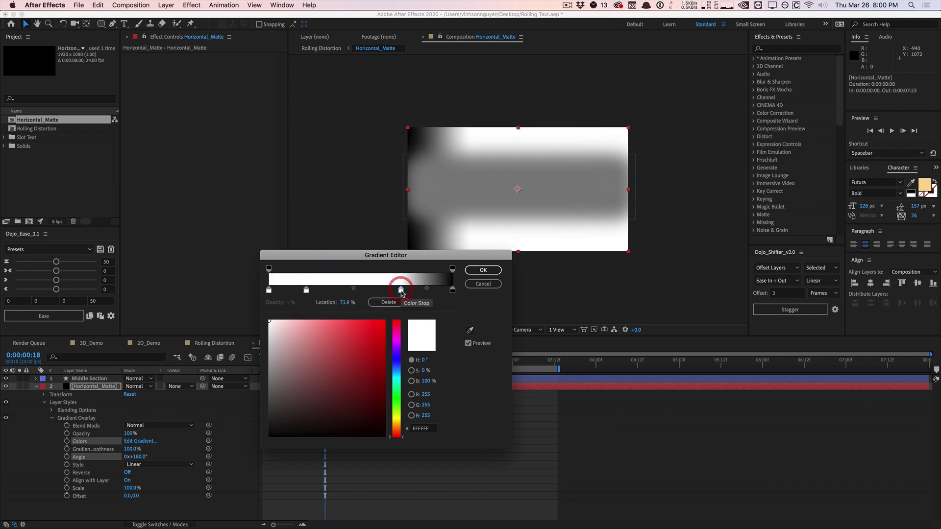
click(301, 402)
drag(302, 402, 258, 455)
drag(401, 290, 448, 290)
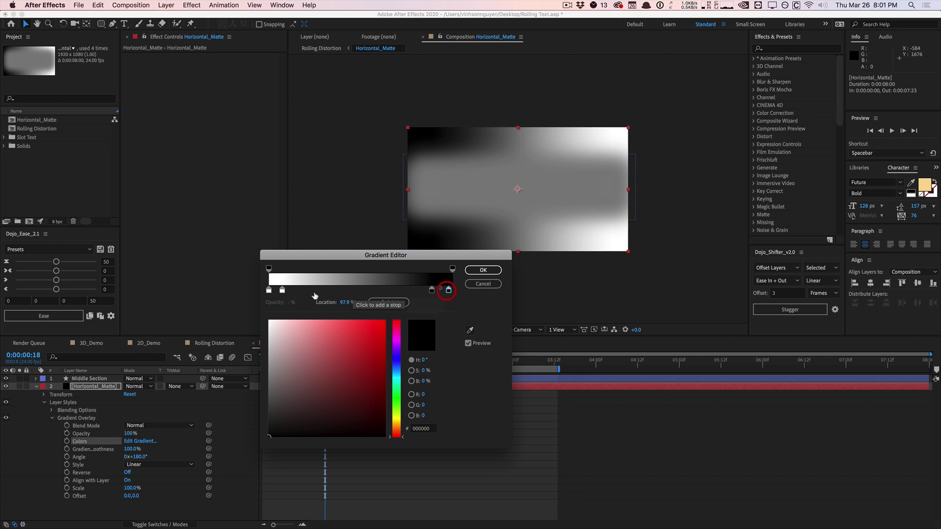
drag(283, 290, 274, 291)
click(482, 270)
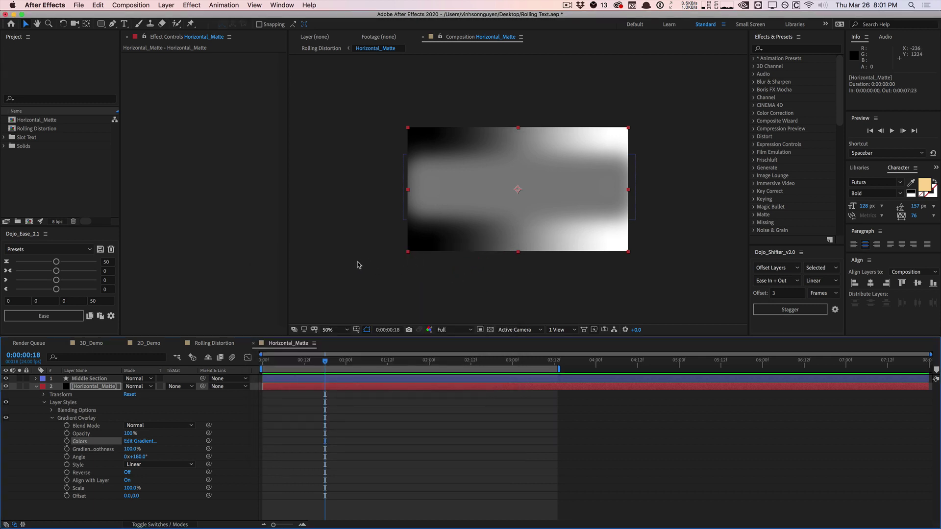
Step: Stretch the Middle Section box to 93% height and raise its Gaussian Blur Blurriness to 395.2
click(504, 190)
click(86, 378)
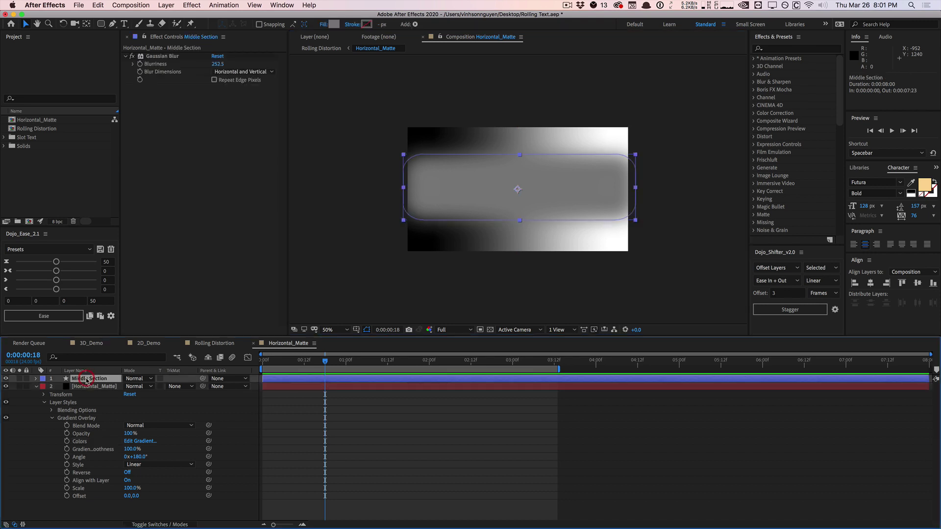
drag(519, 216, 520, 228)
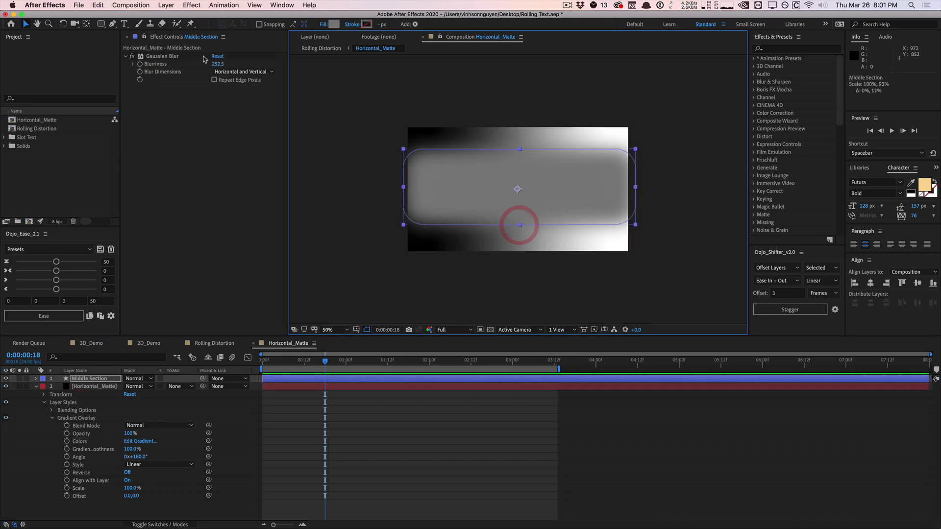
drag(217, 64, 632, 31)
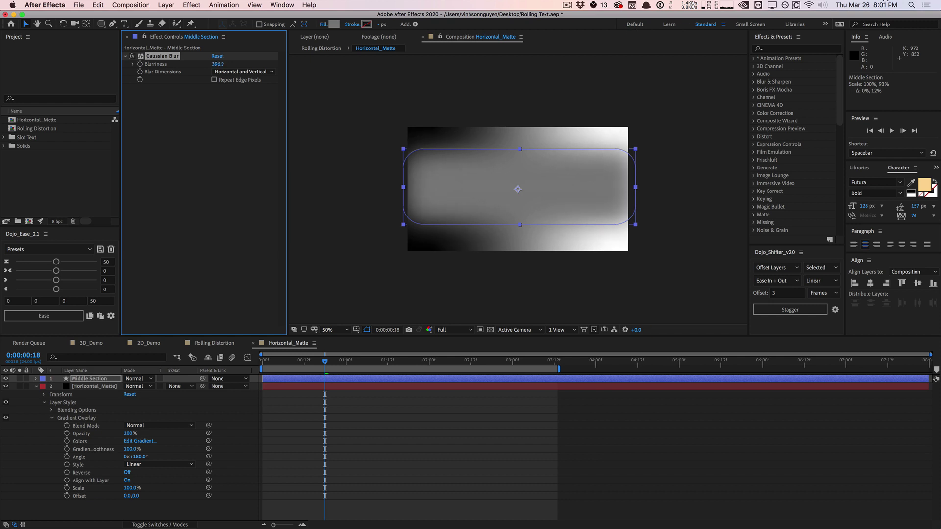
drag(878, 1, 808, 6)
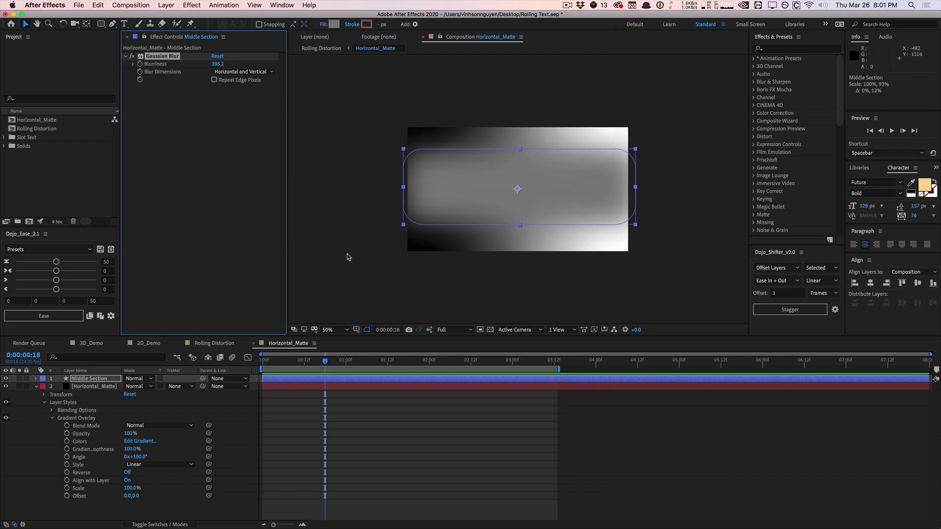
click(387, 216)
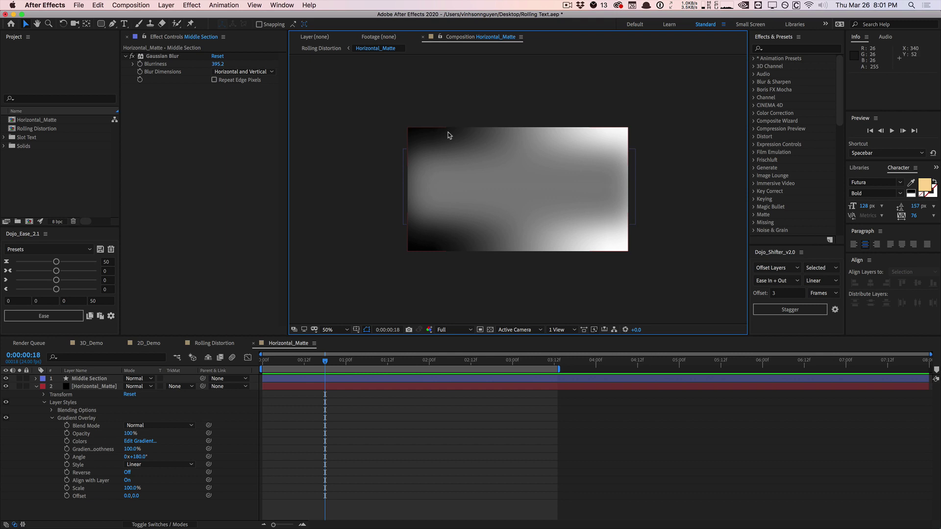
Step: In Rolling Distortion, hide the Horizontal_Matte layer and move it below ROLLING TEXT
click(212, 345)
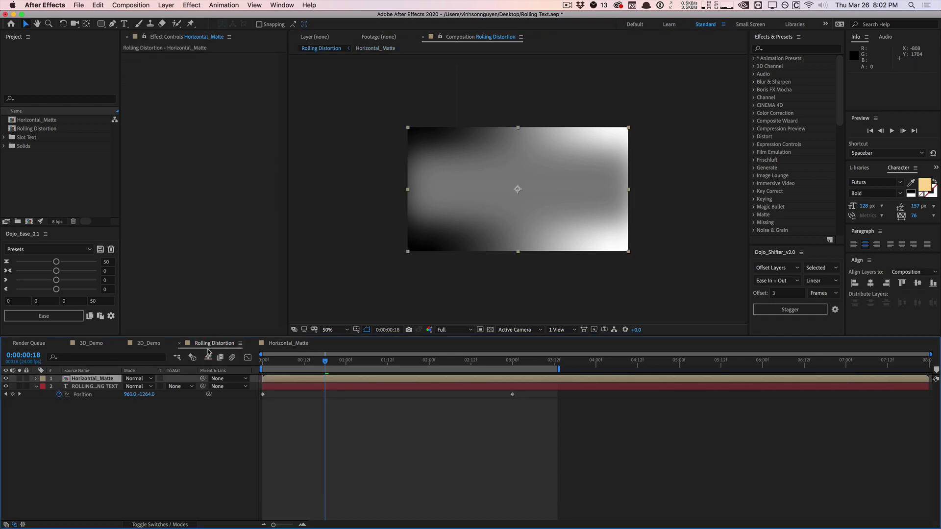
click(6, 379)
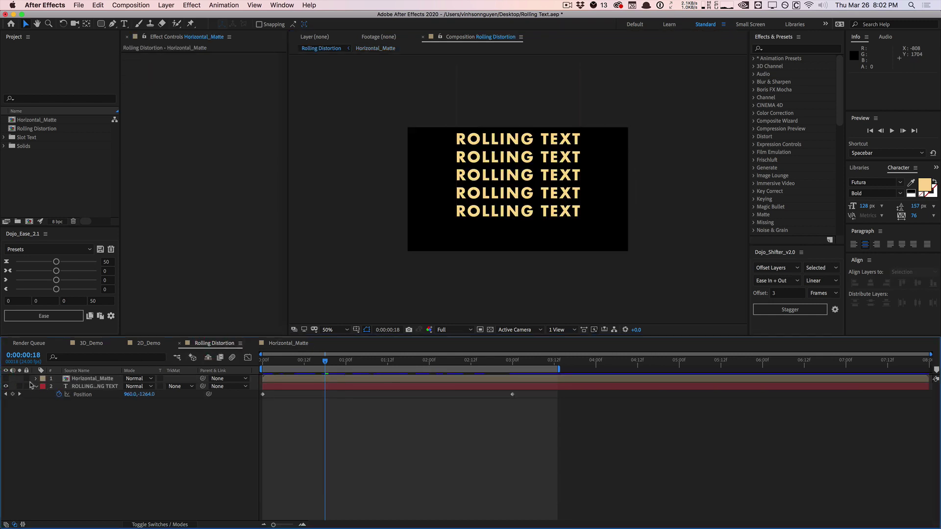
click(6, 379)
click(92, 379)
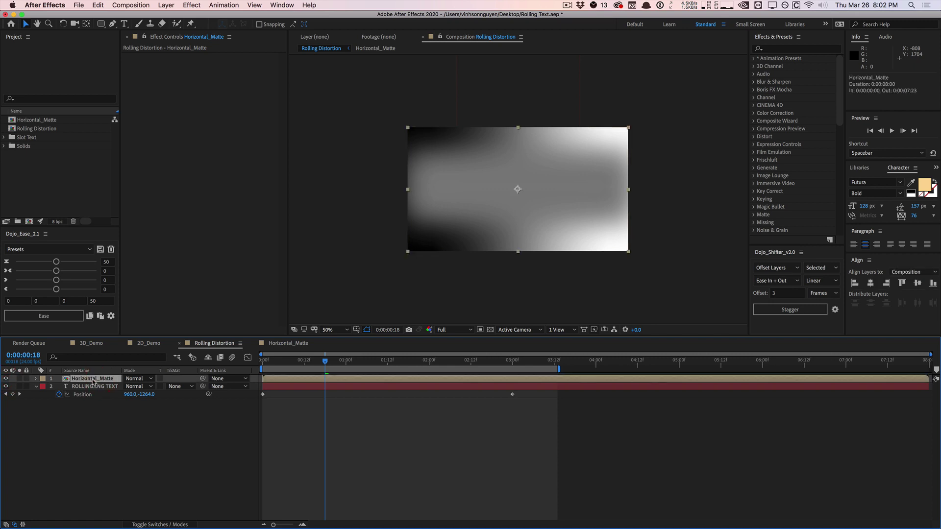
click(6, 379)
mouse_move(89, 379)
mouse_down()
mouse_move(90, 406)
mouse_move(80, 392)
mouse_up()
Step: Apply Effect > Distort > Displacement Map to the ROLLING TEXT layer
click(86, 380)
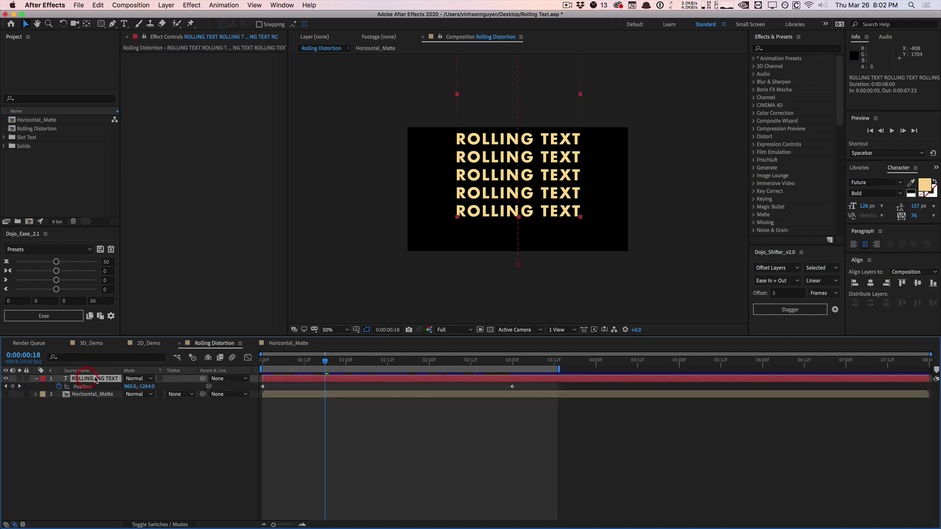
click(184, 5)
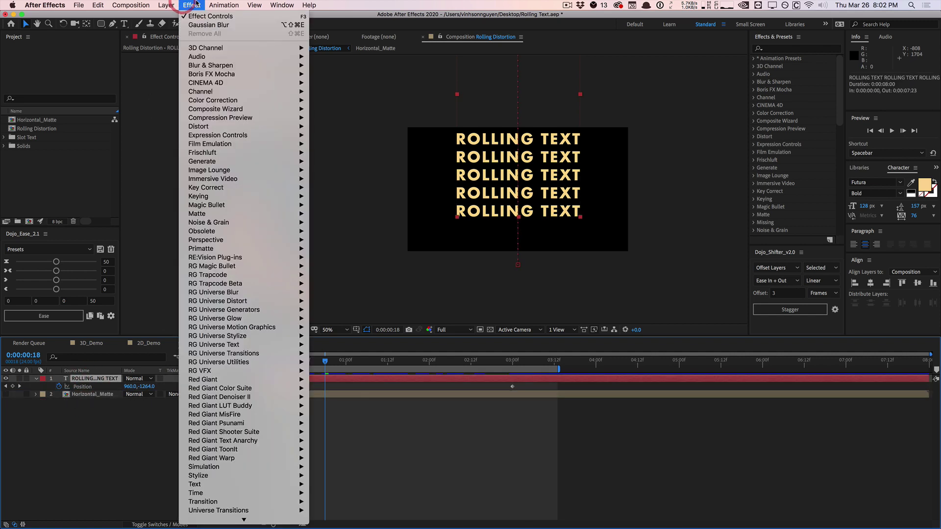
mouse_move(211, 127)
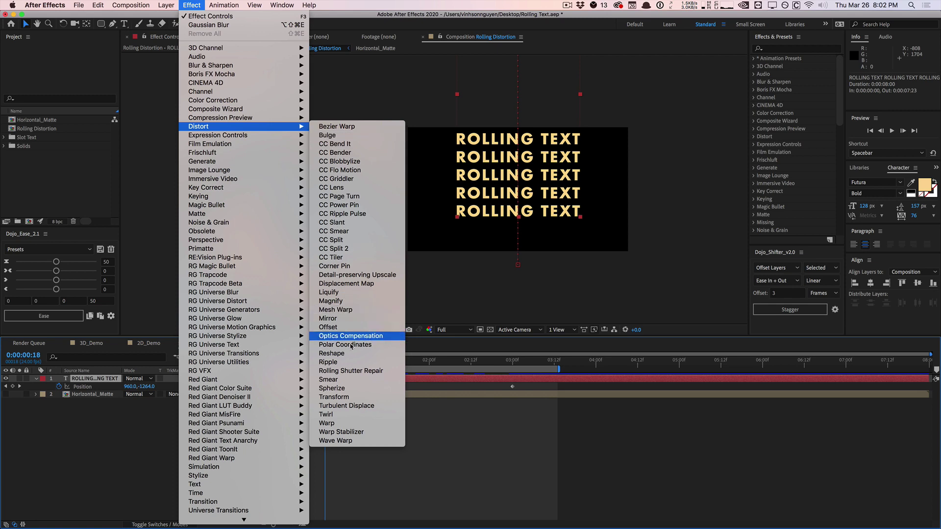
click(357, 288)
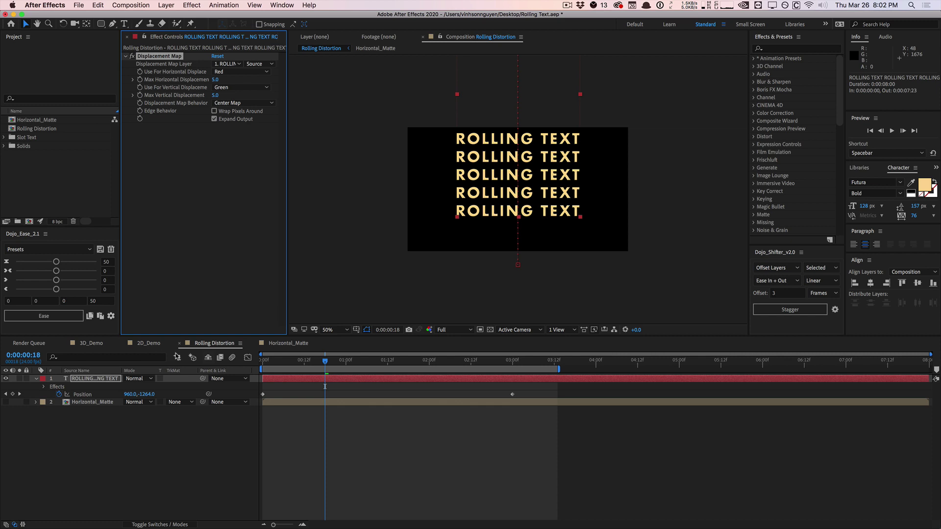
Step: Copy the purple BG layer from 2D_Demo and paste it below ROLLING TEXT in Rolling Distortion
click(149, 343)
click(97, 410)
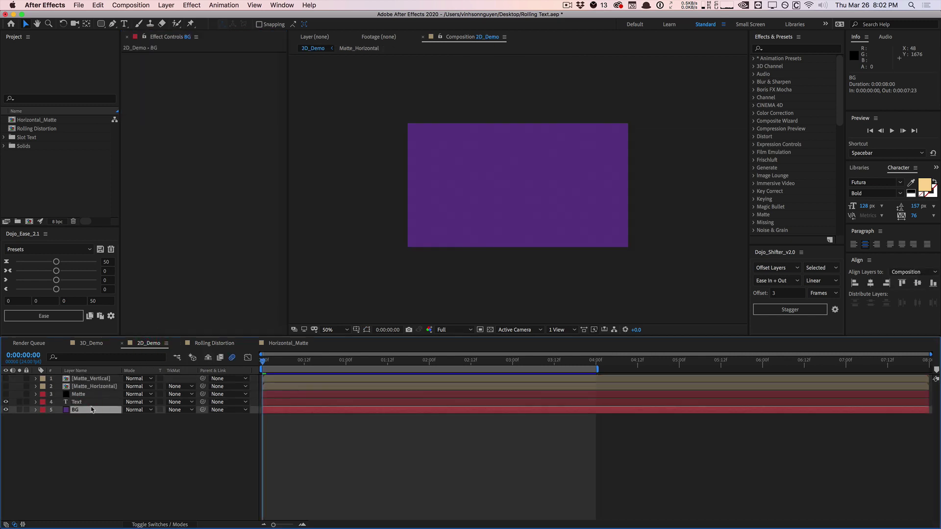
key(cmd+c)
click(212, 343)
key(cmd+v)
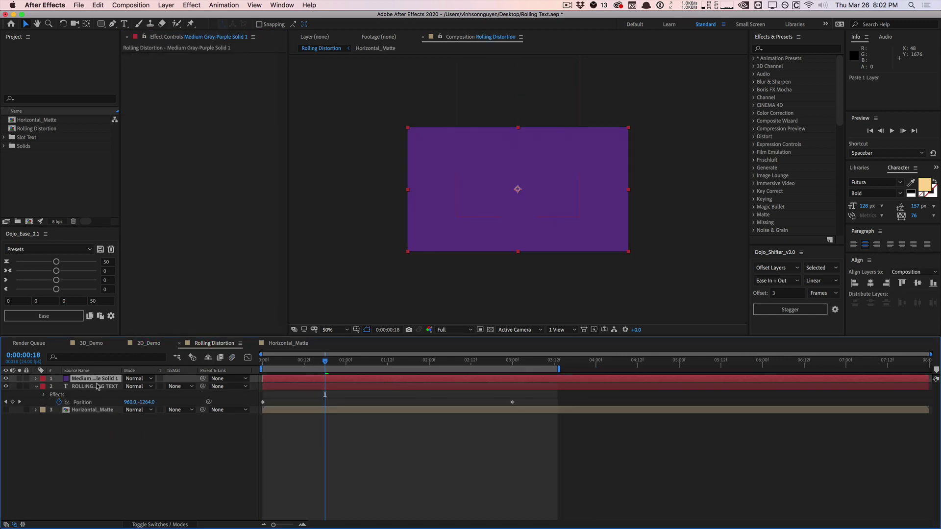
drag(97, 386, 101, 405)
click(96, 371)
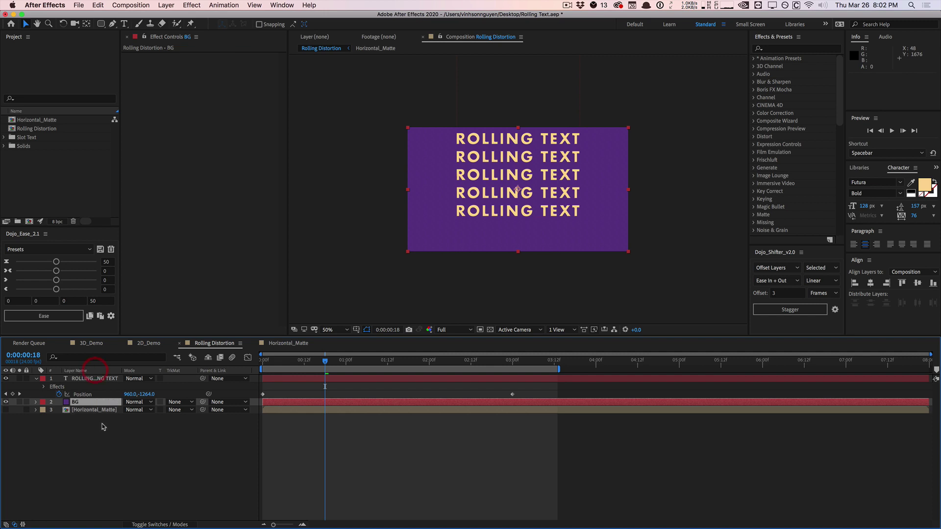
click(105, 437)
Step: Turn off vertical displacement and set Max Vertical Displacement to 0
click(96, 411)
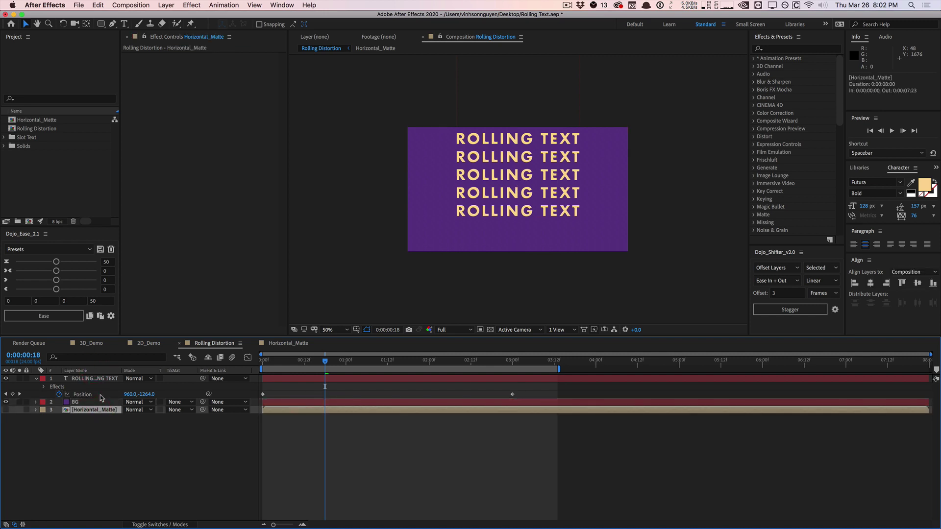
click(98, 379)
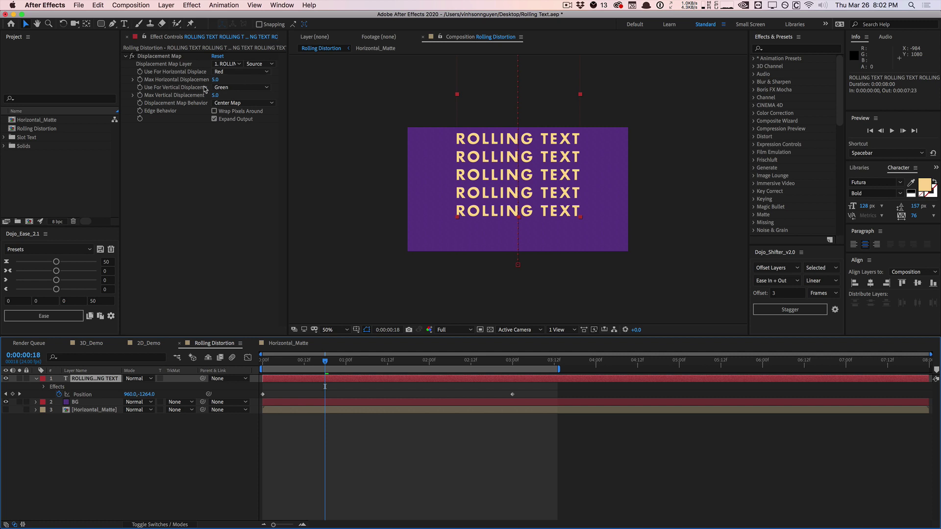
click(229, 88)
click(226, 184)
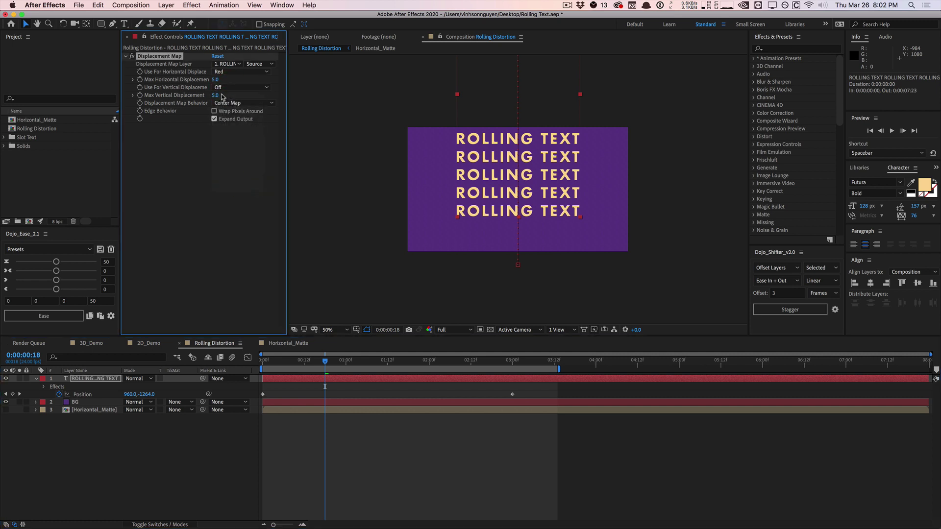
click(215, 95)
text(0)
key(Return)
Step: Drive horizontal displacement by Luminance using Horizontal_Matte as the map layer, with its Source
click(236, 72)
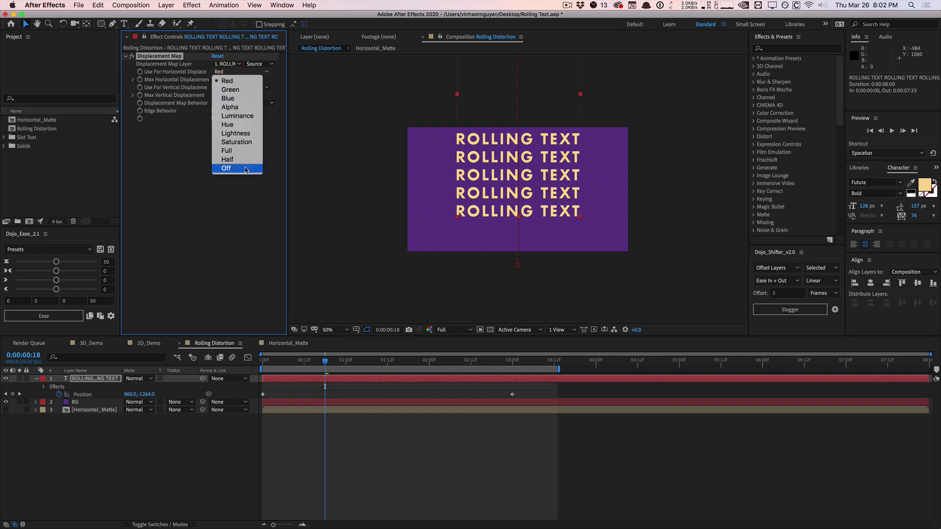
click(256, 122)
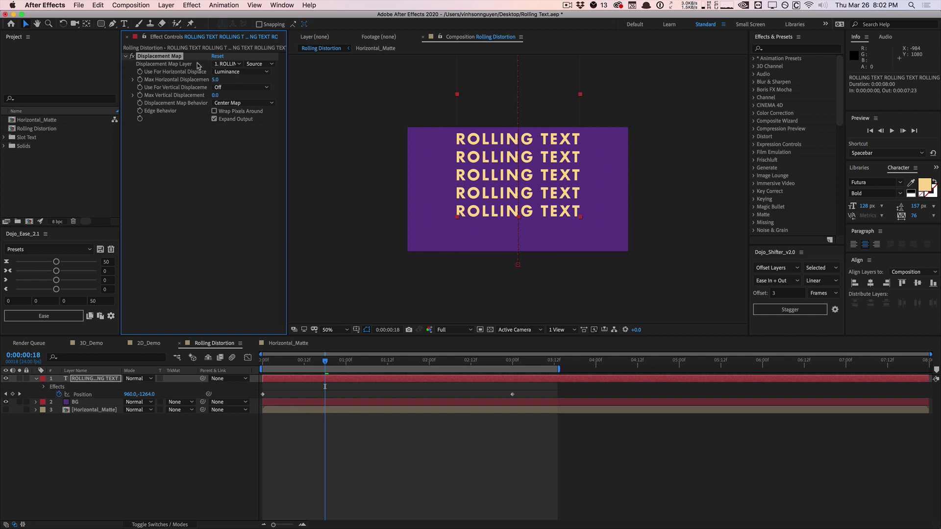
click(229, 64)
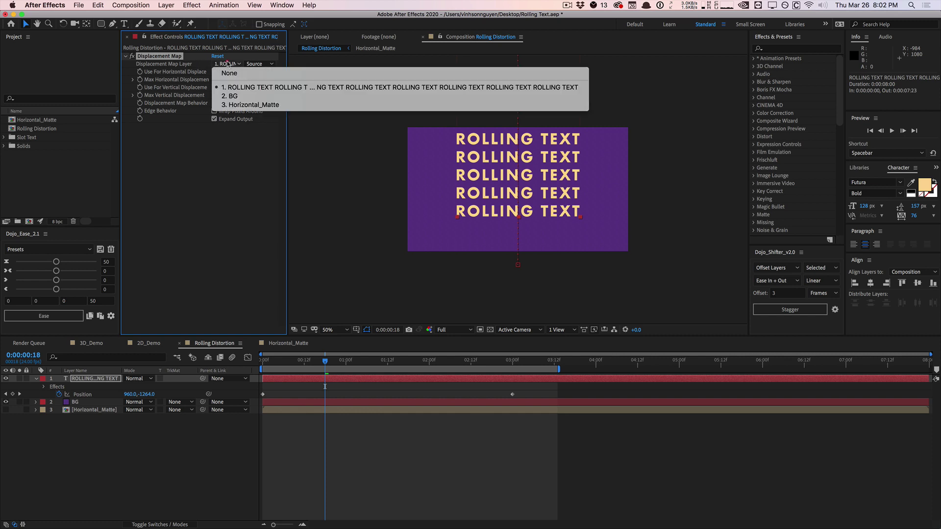
click(249, 105)
click(258, 64)
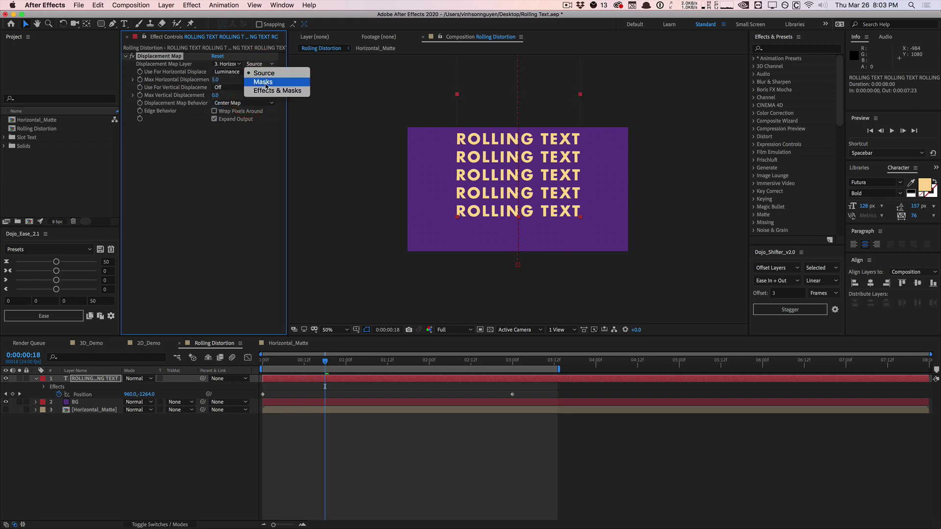
click(289, 91)
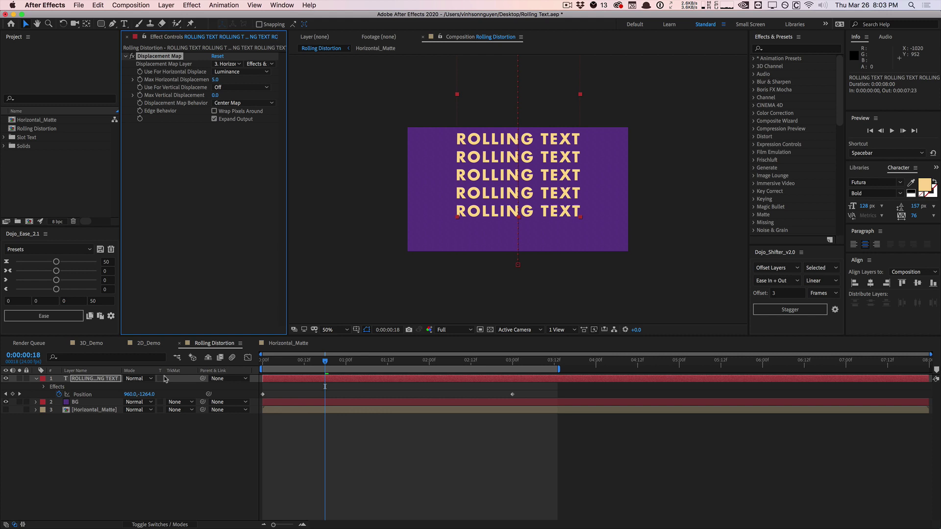
click(266, 65)
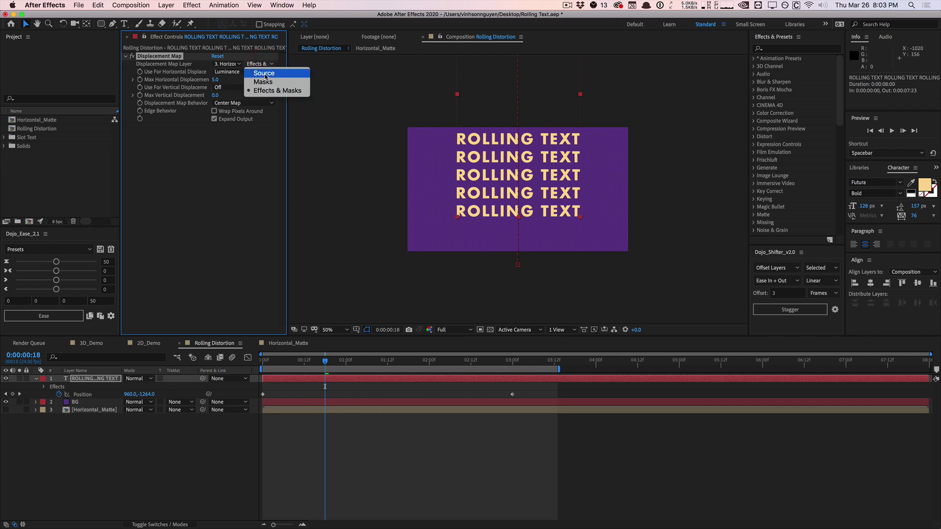
click(265, 76)
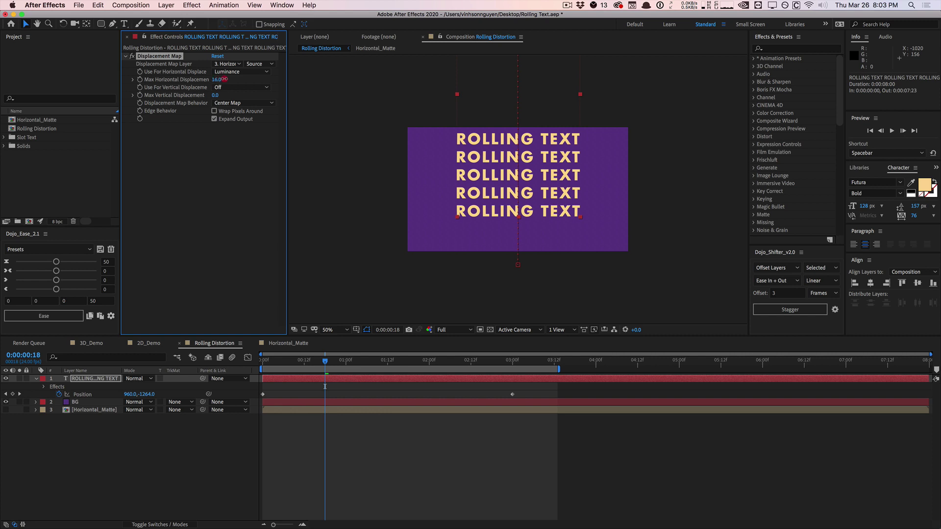
Step: Scrub Max Horizontal Displacement up to about 146 so the upper text lines skew
drag(224, 79, 288, 70)
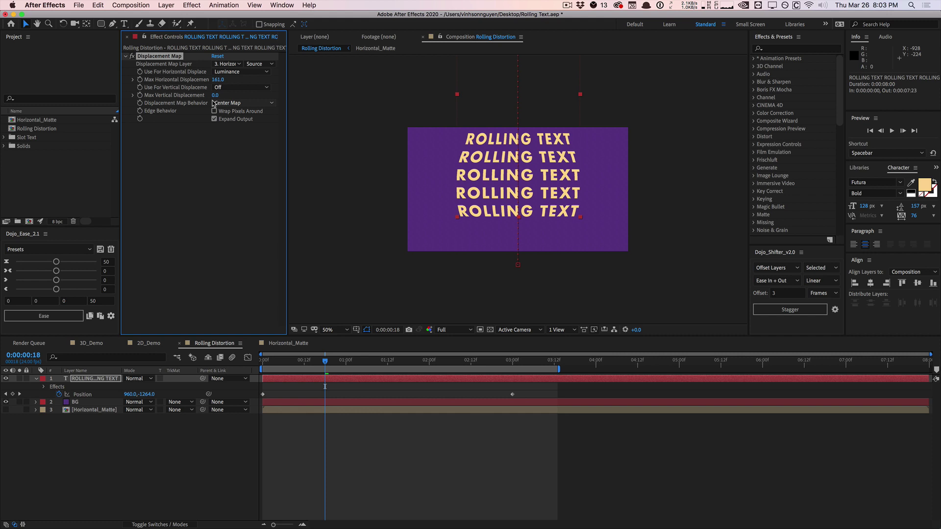
mouse_move(218, 80)
mouse_down()
mouse_move(245, 75)
mouse_move(207, 82)
mouse_up()
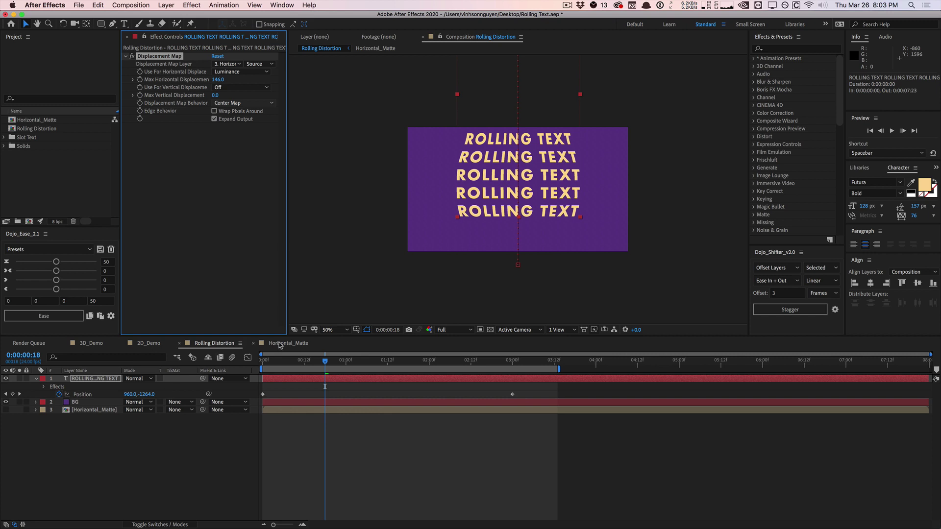
click(5, 415)
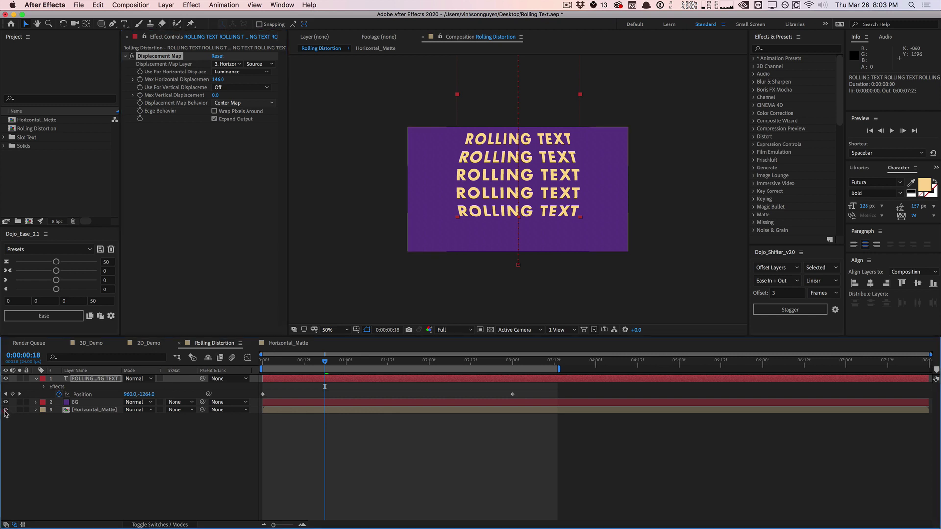
click(289, 343)
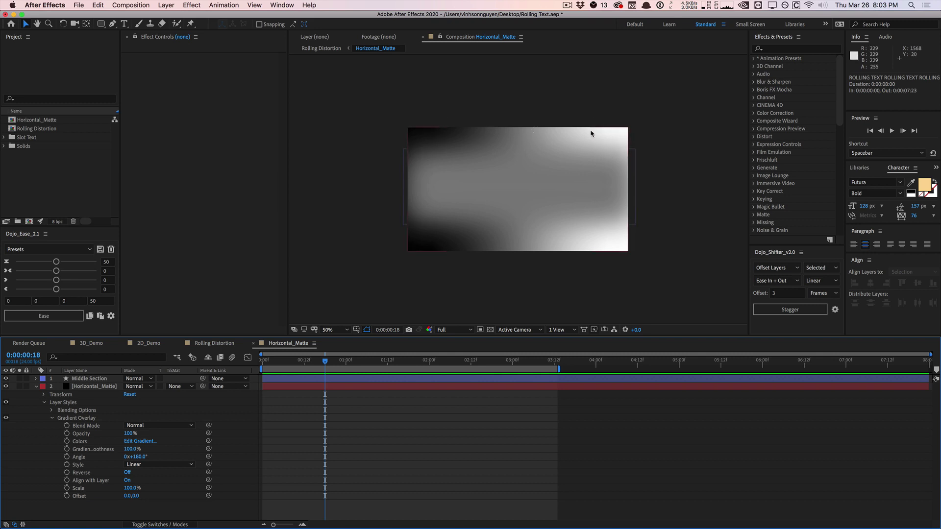
Step: Trim the ROLLING TEXT layer's Max Horizontal Displacement to 142 in Rolling Distortion
click(196, 348)
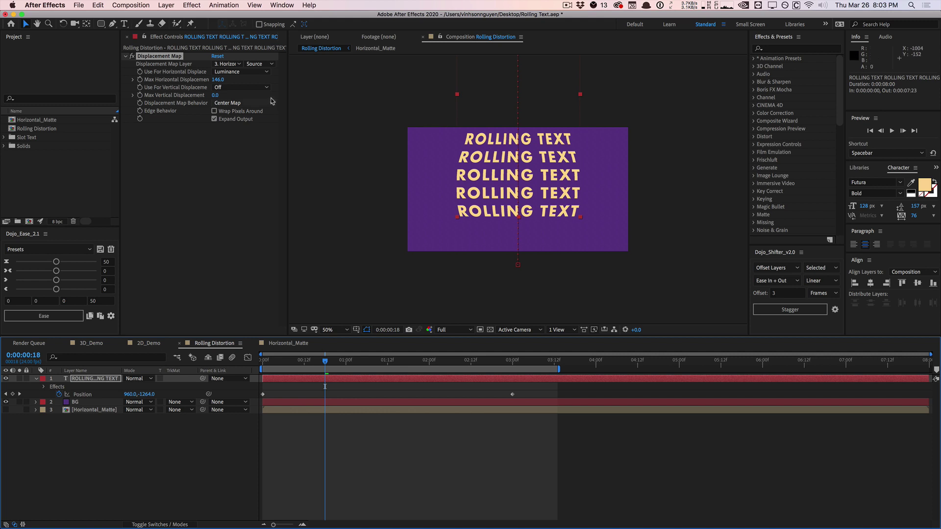
drag(219, 79, 259, 80)
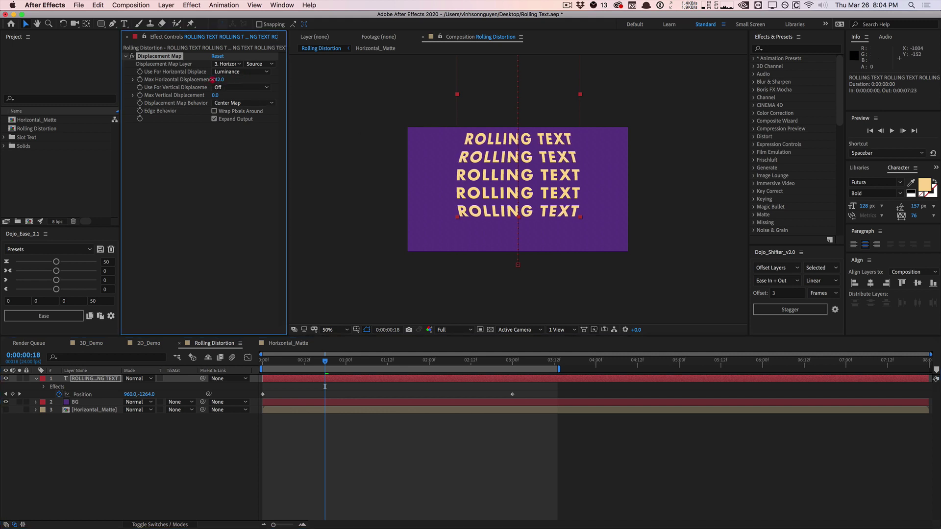
click(275, 344)
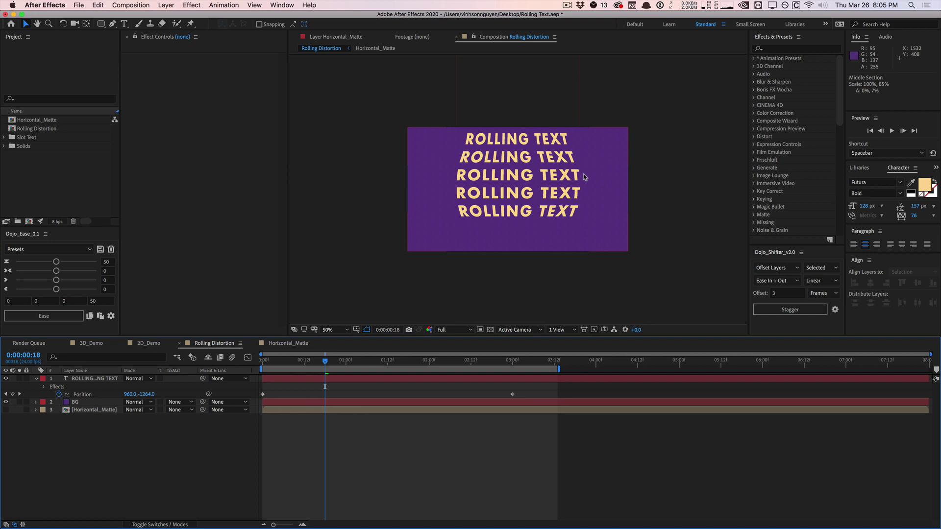
Step: Set Middle Section's Blurriness to 150 and check the warp in Rolling Distortion
click(298, 344)
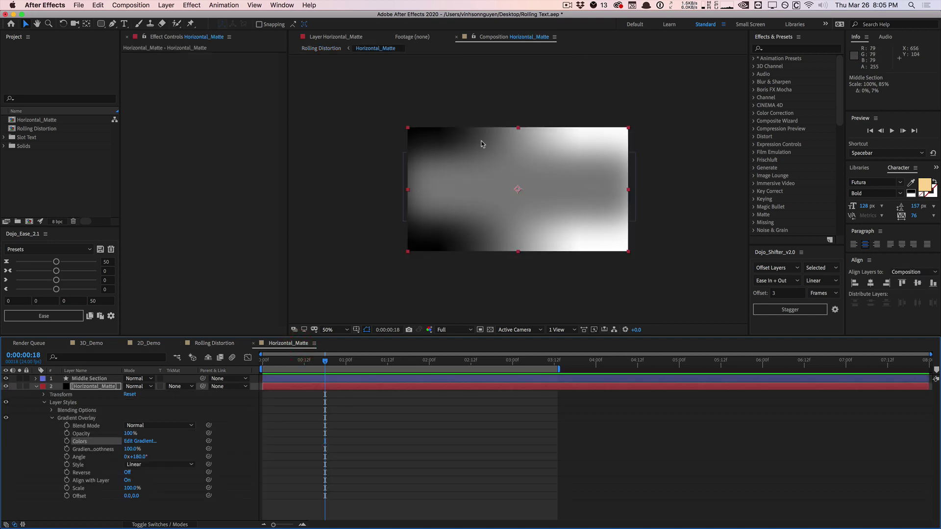
click(93, 378)
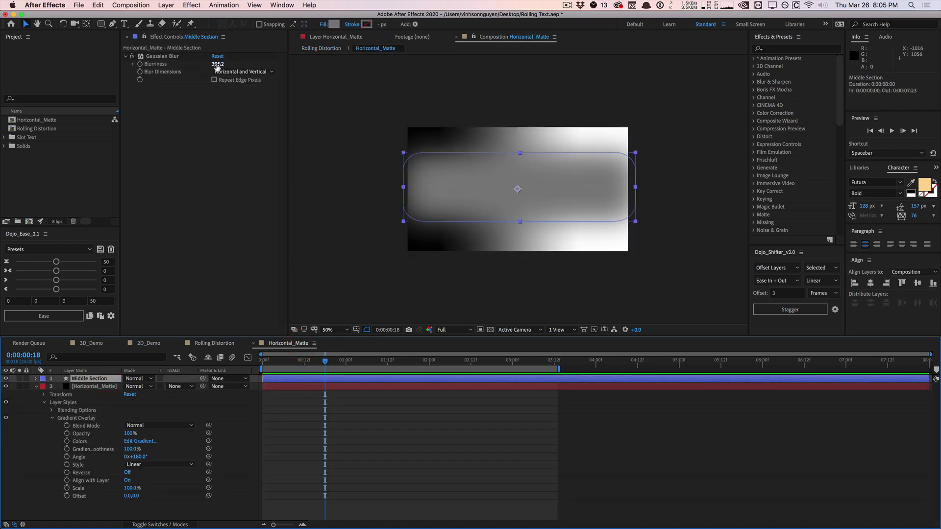
click(217, 64)
text(150)
key(Return)
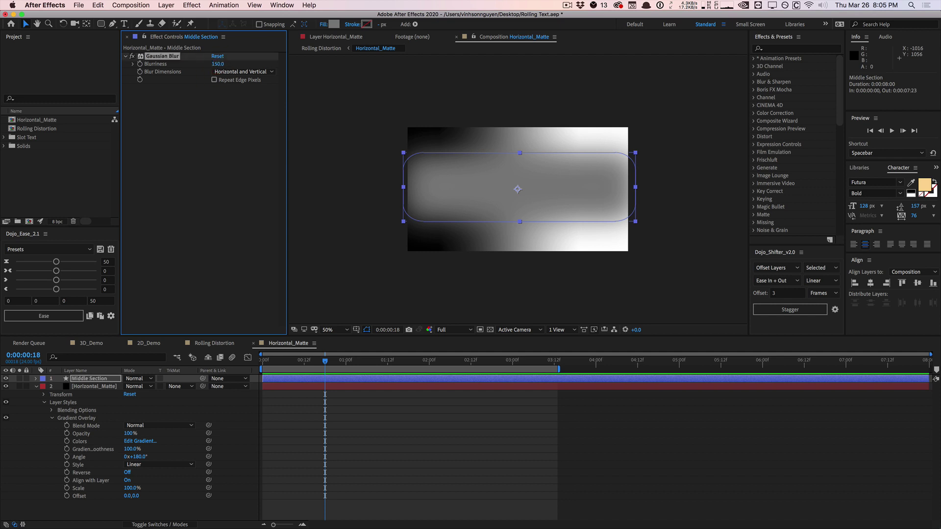
click(221, 344)
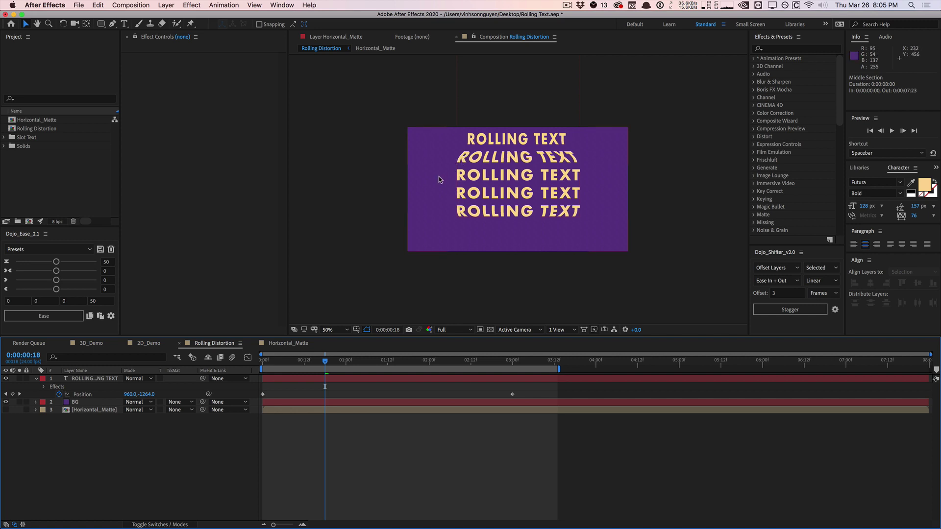
Step: Lower Middle Section's Blurriness to 100 and recheck the result in Rolling Distortion
click(282, 344)
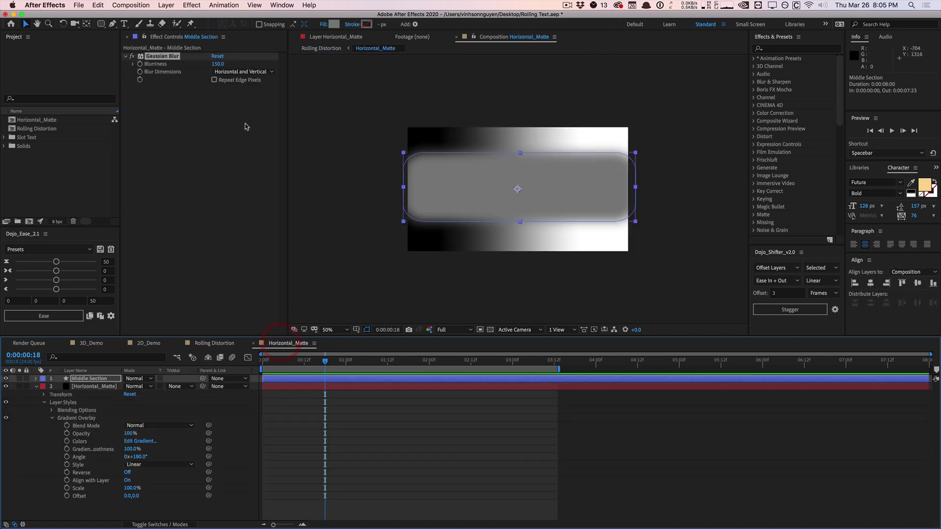
click(219, 64)
text(10)
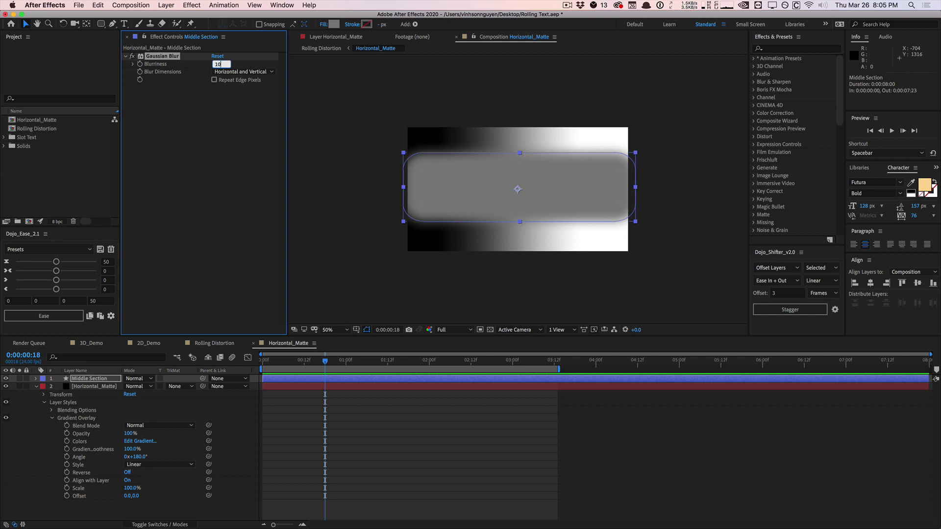
text(0)
key(Return)
click(206, 343)
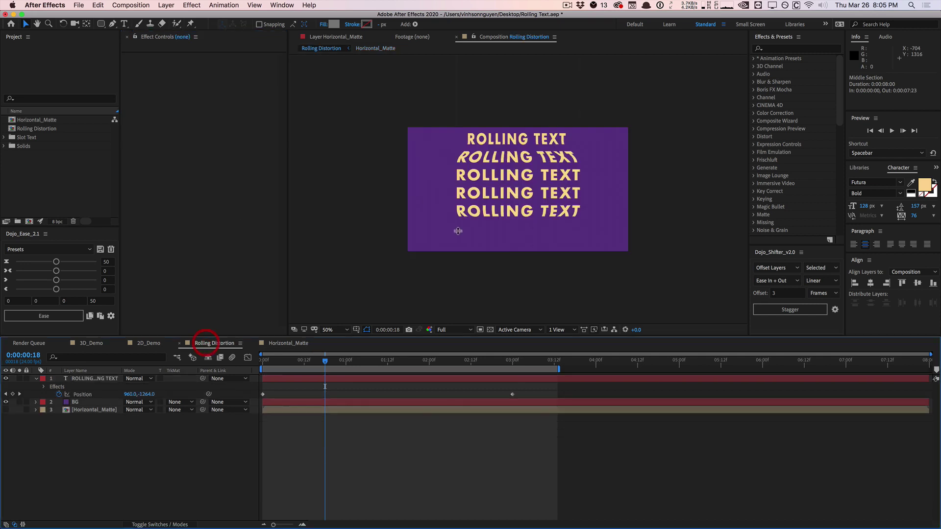
Step: Rewind the playhead to 0 and preview the Rolling Distortion animation
drag(332, 365, 405, 355)
key(ctrl+Down)
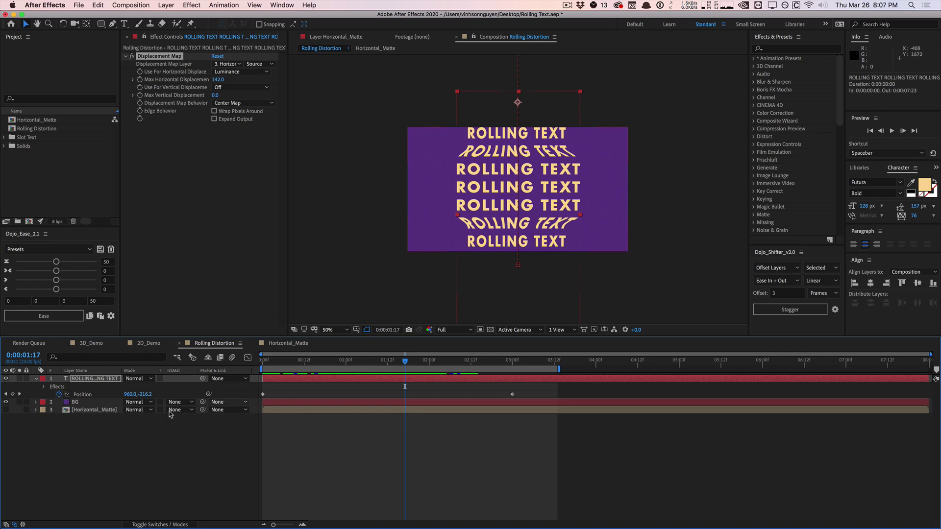
Step: Create a black comp-size solid named Vertical_Matte and start pre-composing it
click(205, 276)
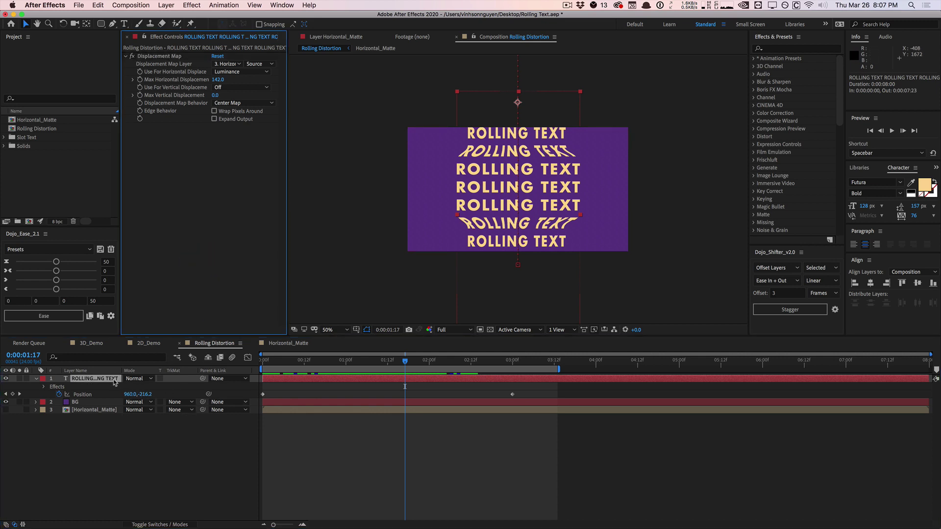
click(115, 496)
click(165, 5)
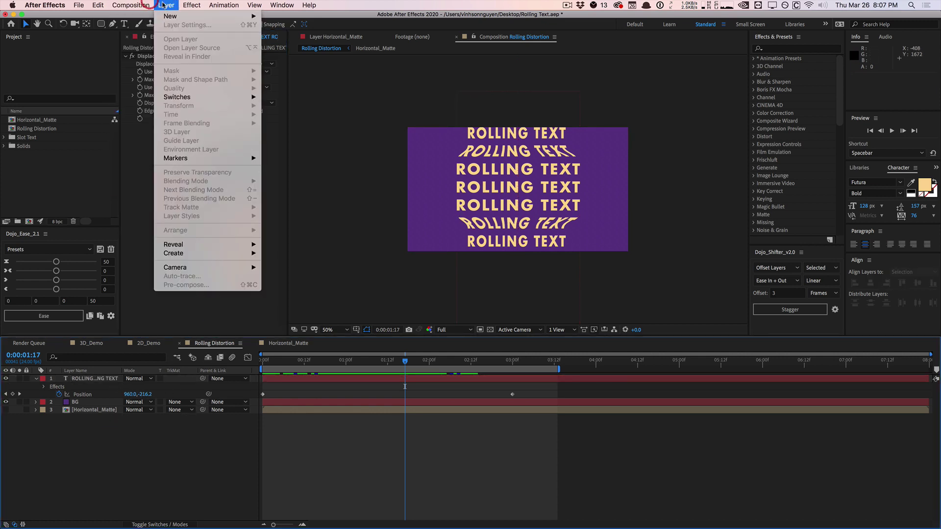
mouse_move(165, 17)
click(281, 28)
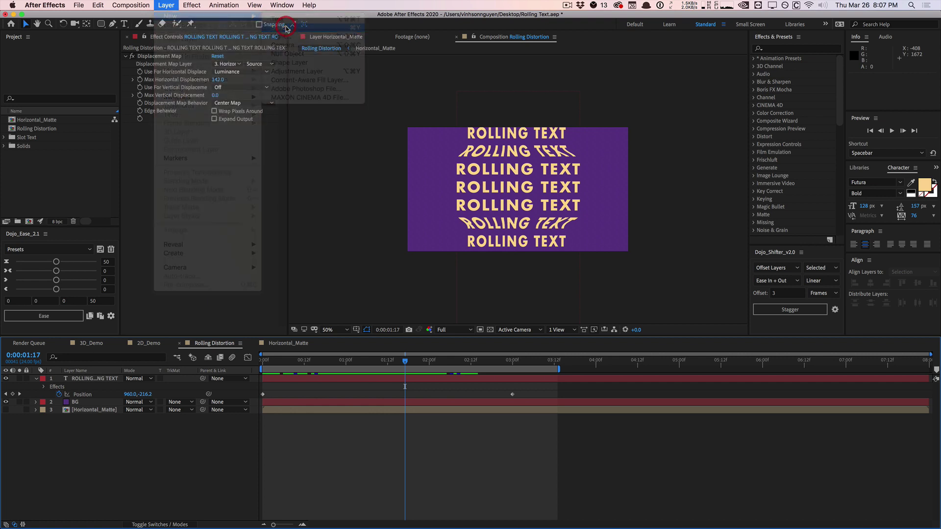
text(Vertical)
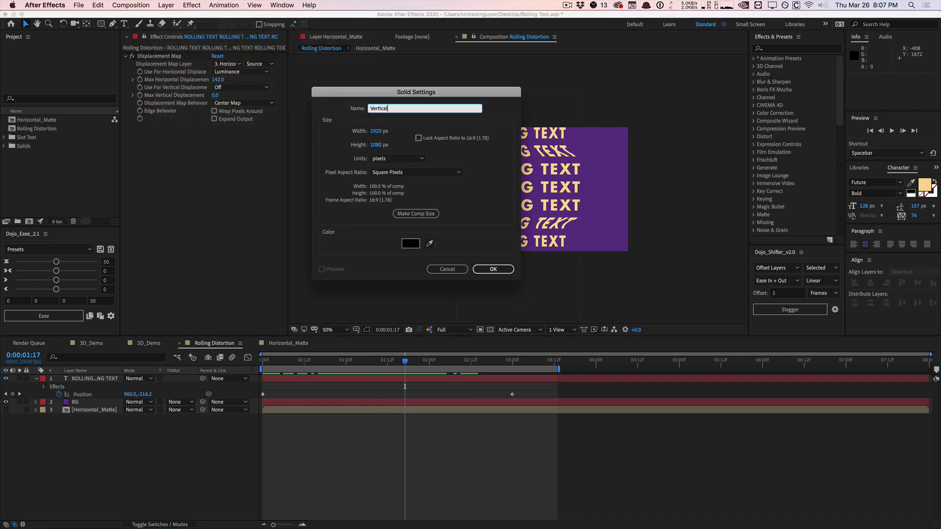
text(_Matte)
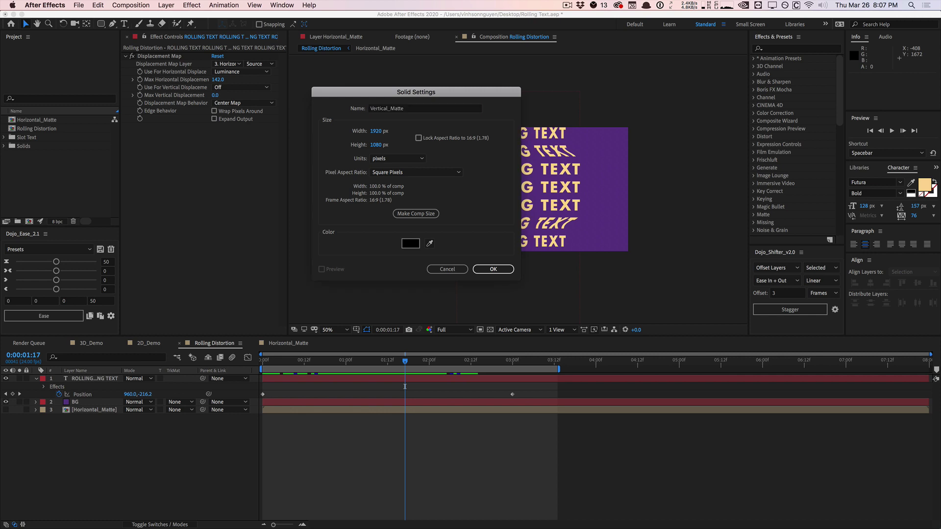
key(Return)
click(166, 5)
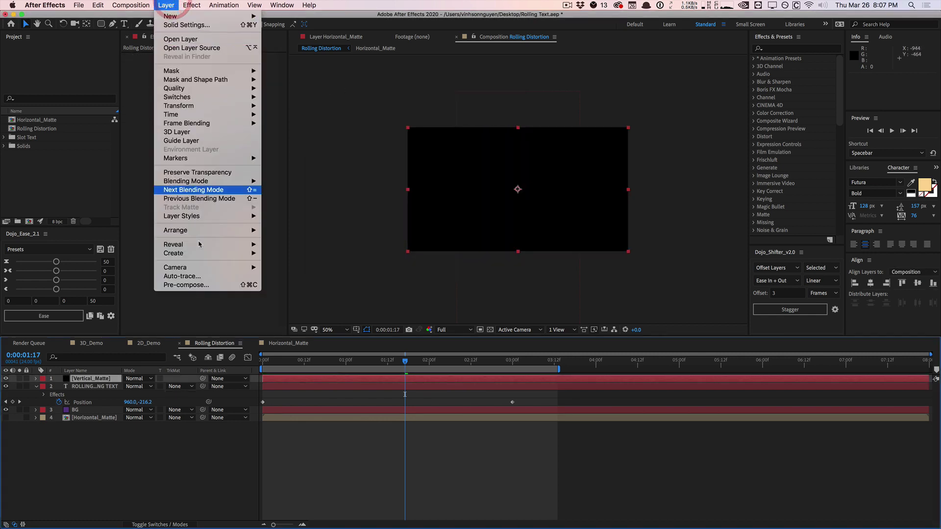
click(195, 284)
Step: Pre-compose as Vertical_Matte, open it, and paste in Middle Section copied from Horizontal_Matte
text(Vertica)
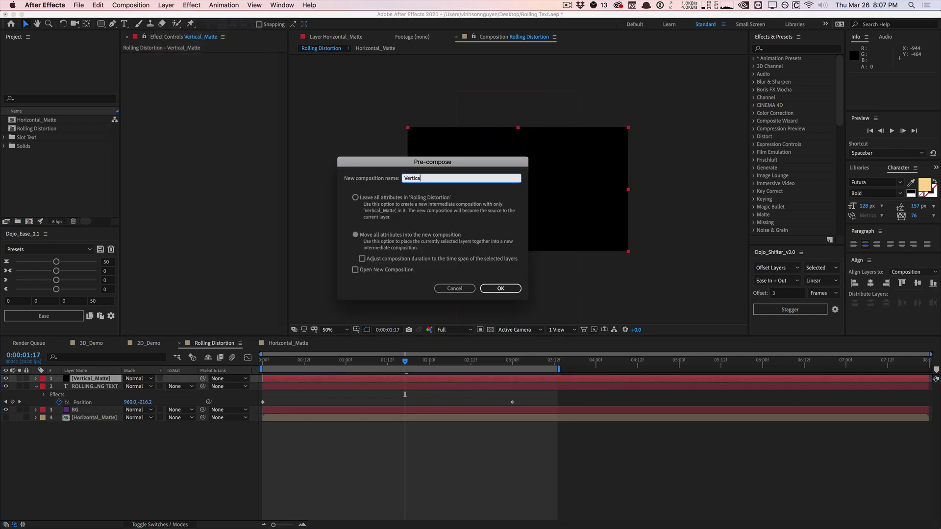
text(l_Matte)
key(Return)
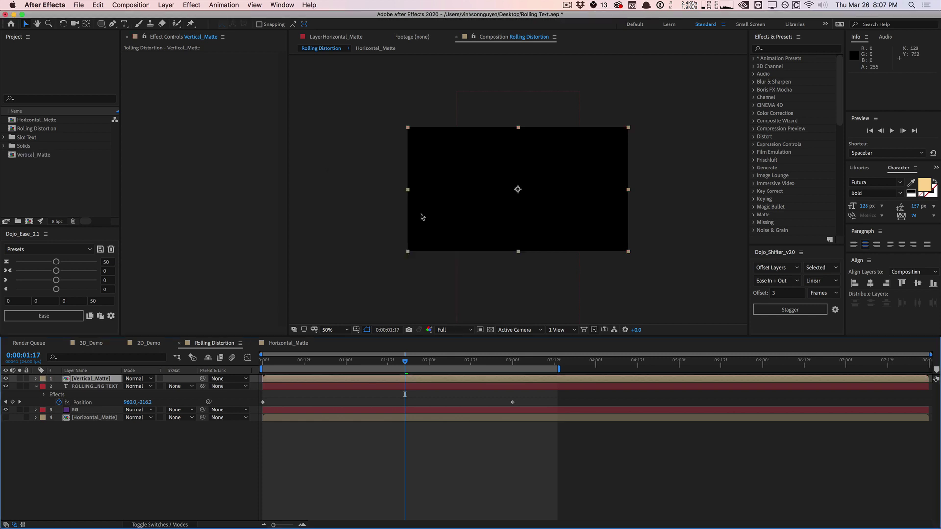
double_click(91, 379)
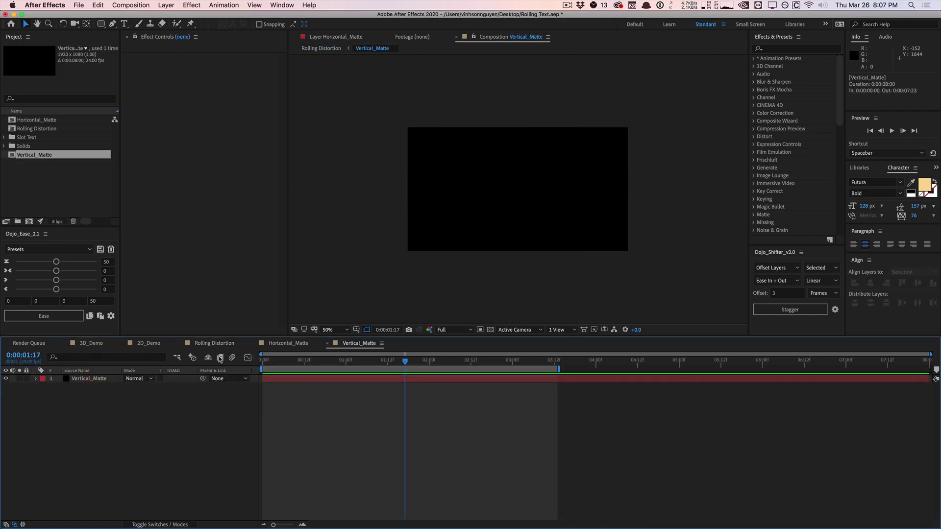
click(282, 344)
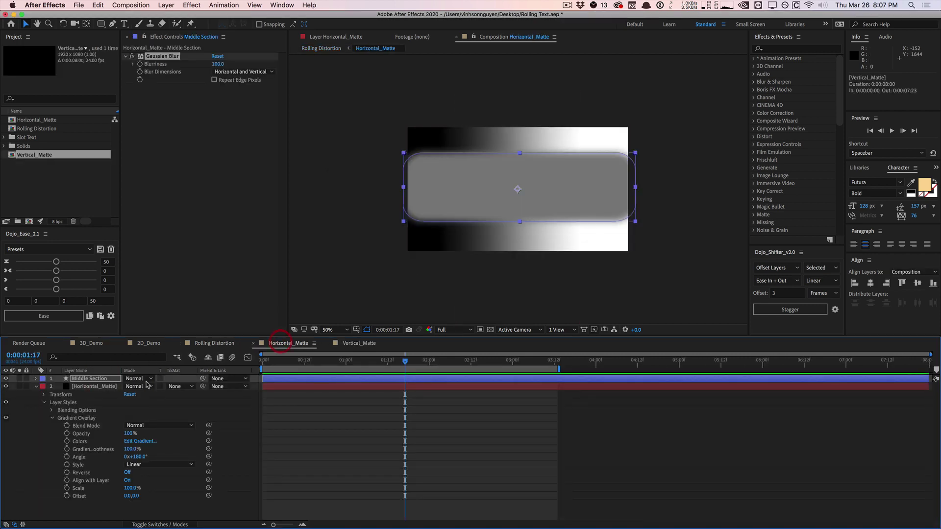
click(93, 379)
key(cmd+c)
click(359, 344)
key(super+v)
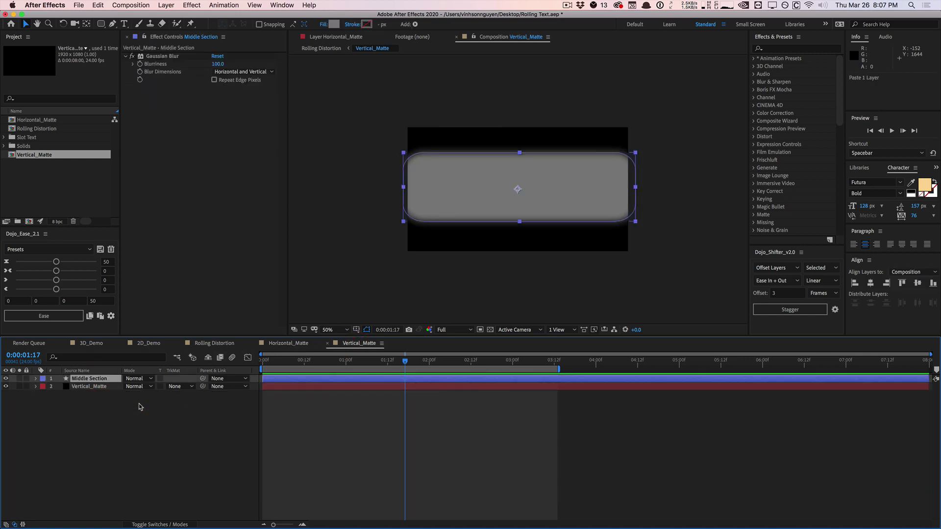
Step: Add a Gradient Overlay layer style to the Vertical_Matte solid
click(81, 385)
click(167, 5)
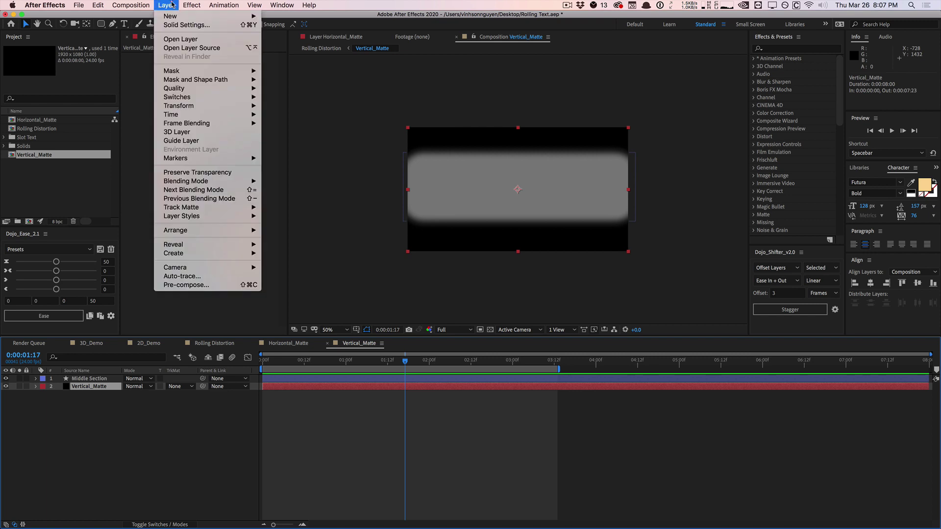
click(125, 385)
click(169, 5)
mouse_move(210, 219)
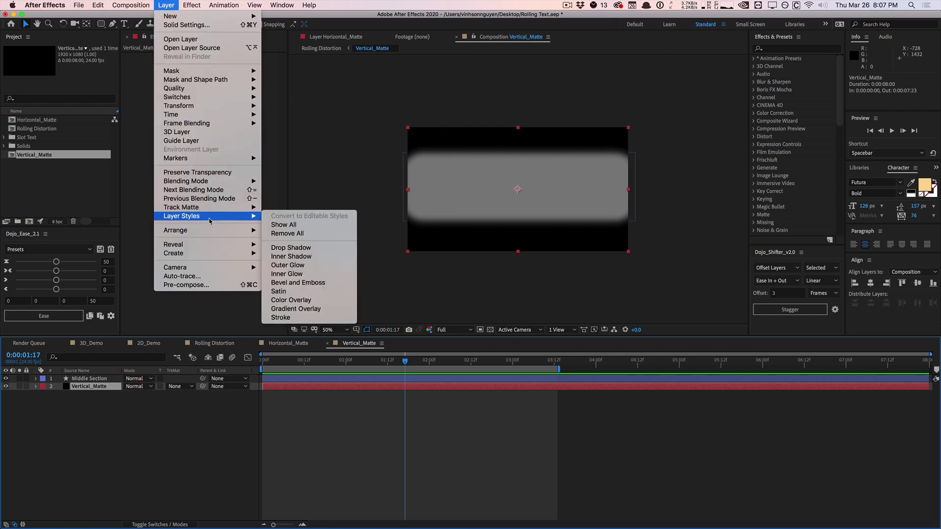
click(304, 309)
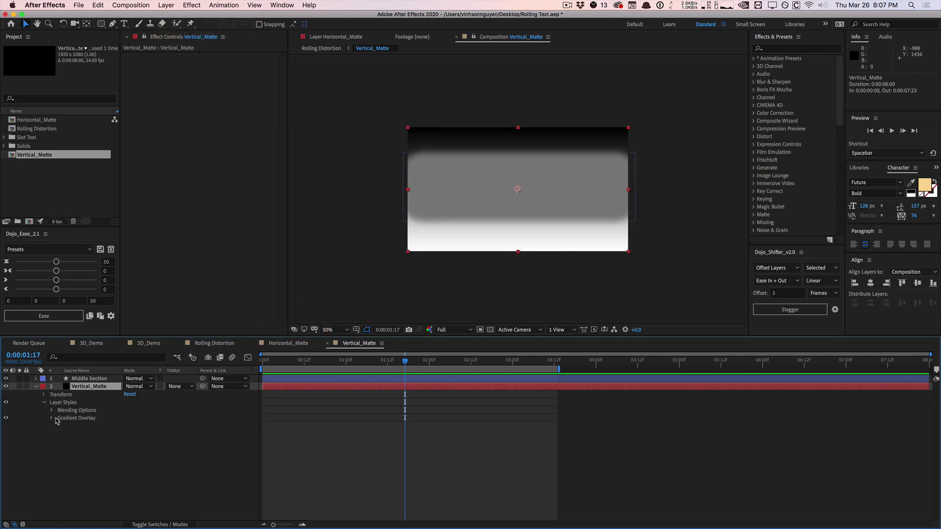
Step: Open the Gradient Overlay's gradient editor and add a new colour stop
click(52, 418)
click(140, 441)
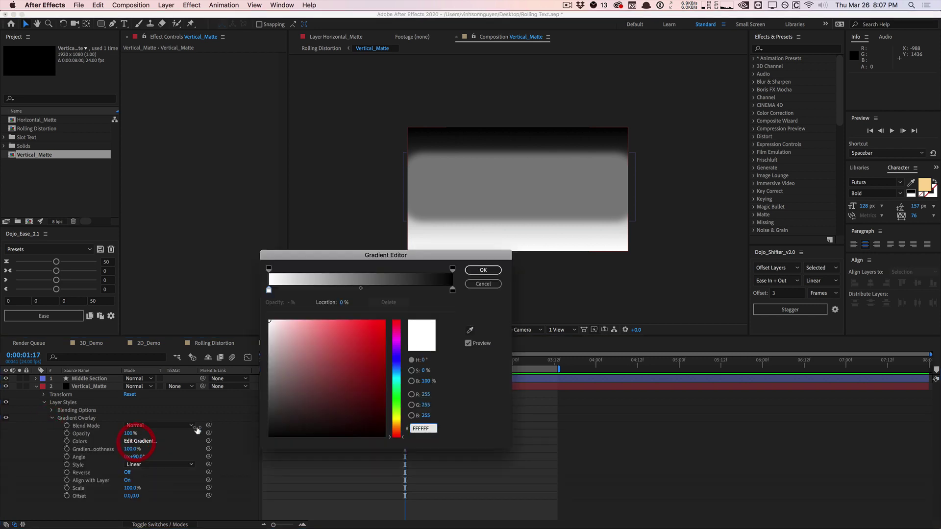
drag(387, 257, 325, 239)
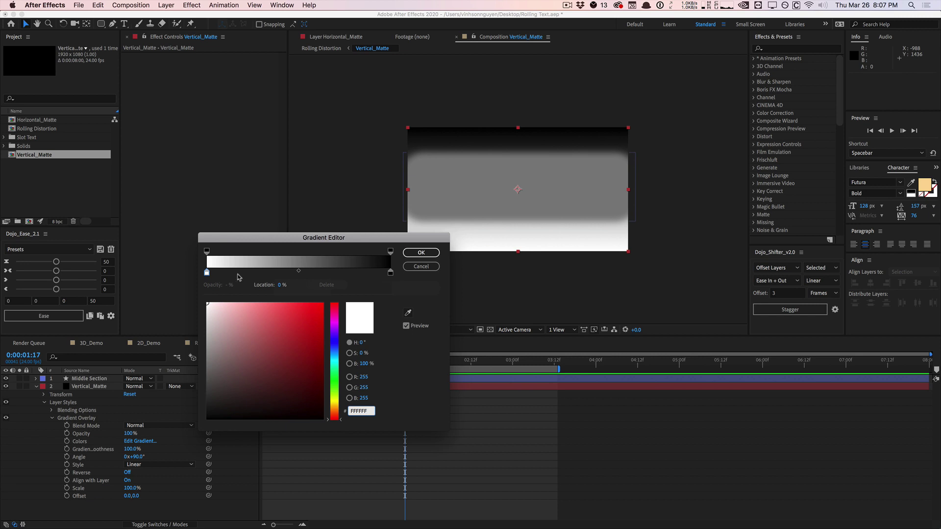
drag(368, 273, 307, 274)
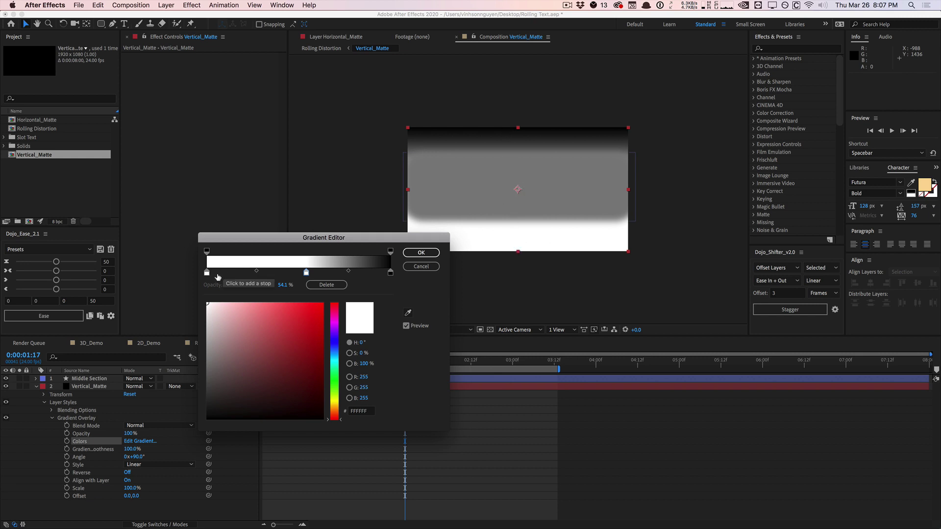
Step: Add grey stops at 21.9% and about 71%, move the white end stop to 2.9%, and confirm
click(247, 272)
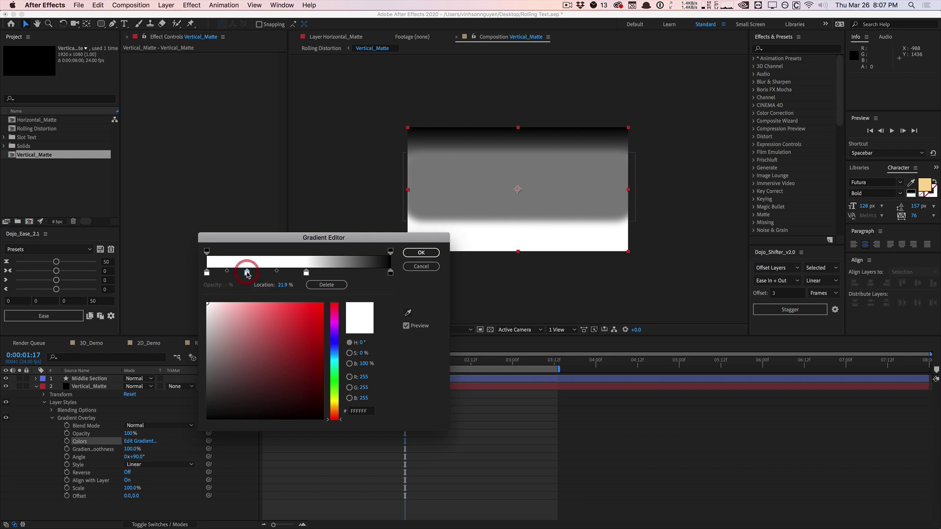
drag(207, 371, 192, 359)
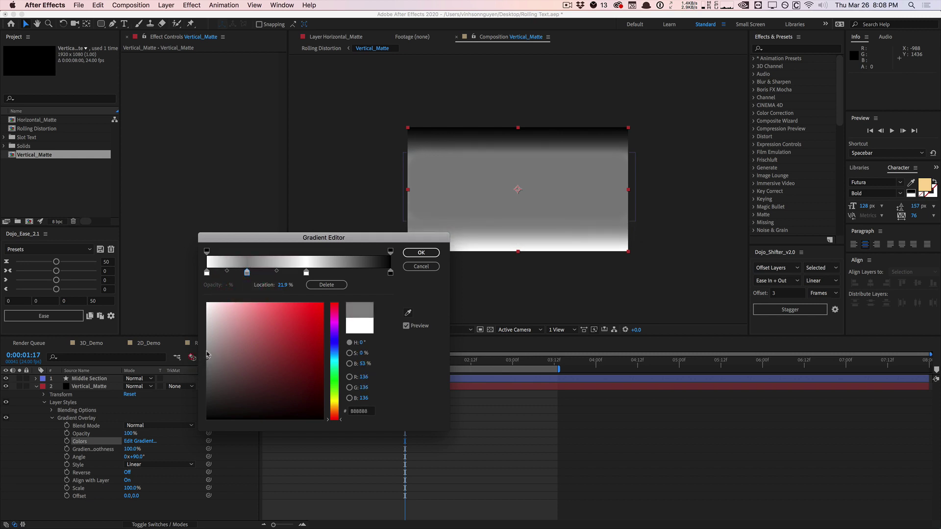
click(306, 272)
drag(216, 338, 190, 355)
click(363, 363)
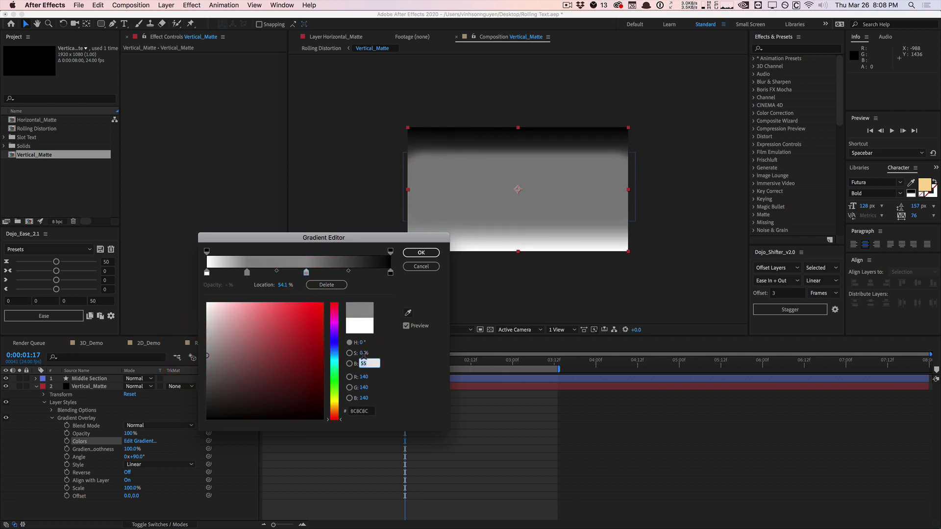
drag(306, 272, 338, 272)
drag(207, 272, 211, 272)
click(421, 253)
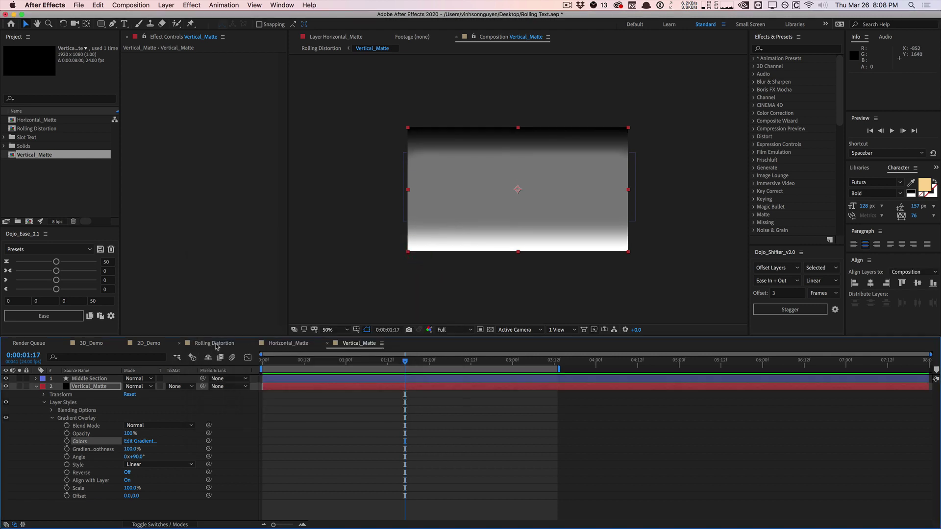
Step: In Rolling Distortion, hide Vertical_Matte below BG and add a second Displacement Map to ROLLING TEXT
click(216, 345)
click(7, 379)
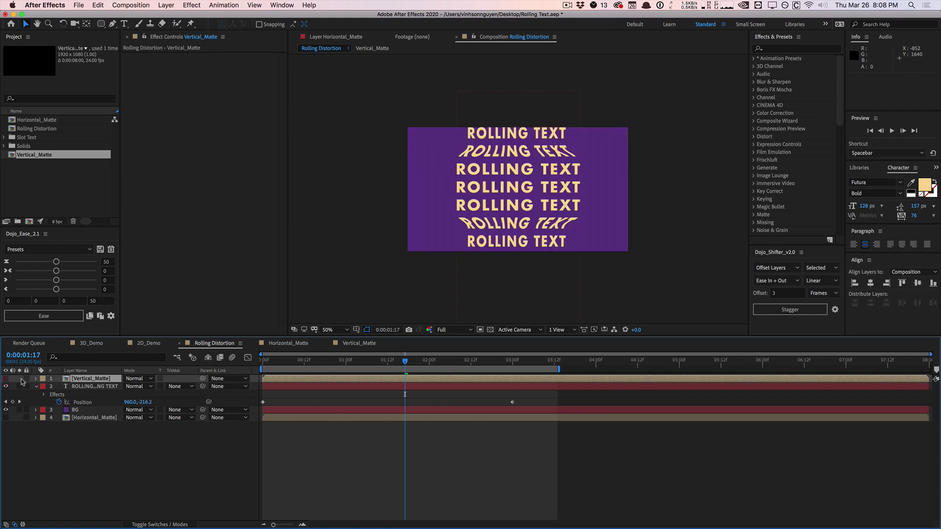
drag(90, 381, 92, 414)
click(93, 379)
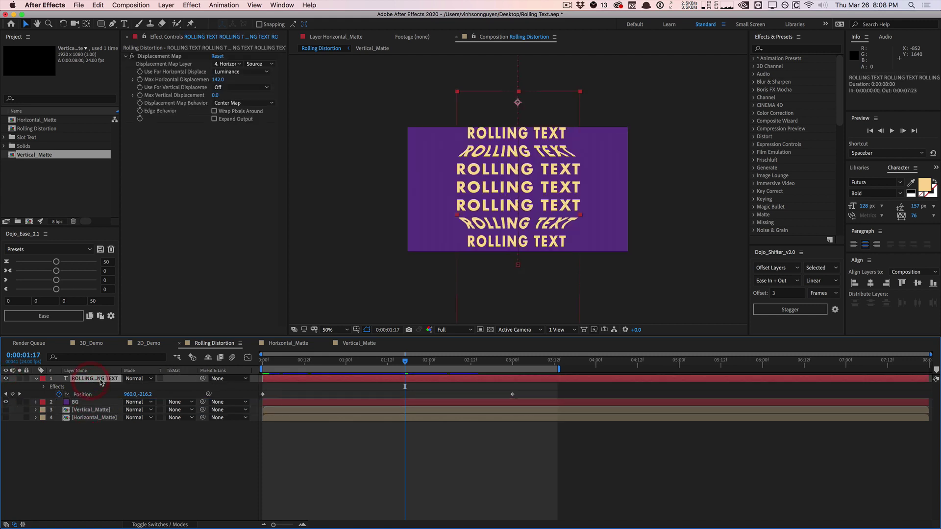
click(179, 5)
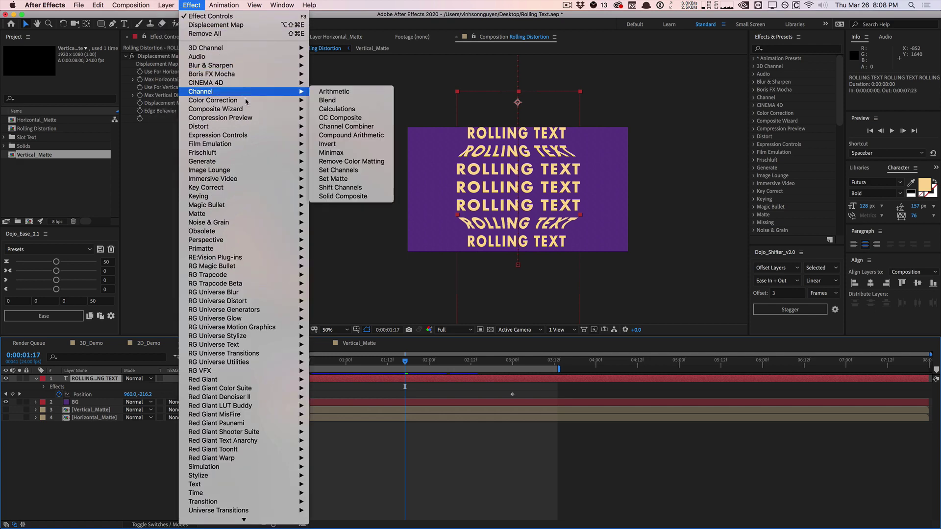
mouse_move(259, 126)
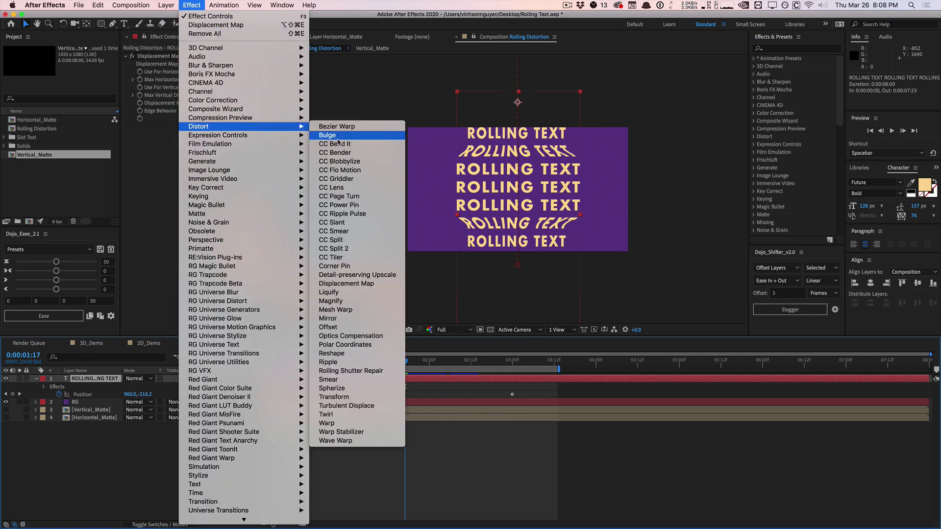
click(360, 284)
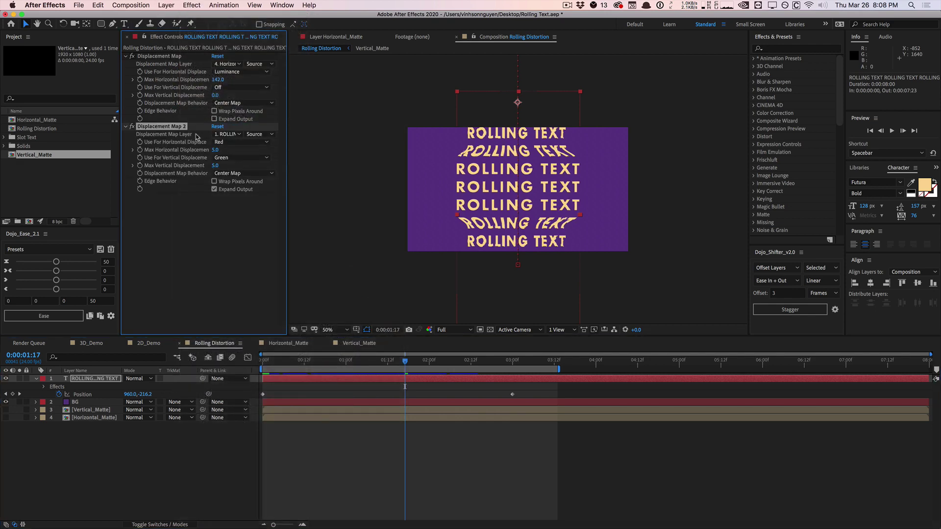
Step: Rename the two Displacement Map effects to 'Horizontal Displacement' and 'Vertical Displacement'
click(171, 57)
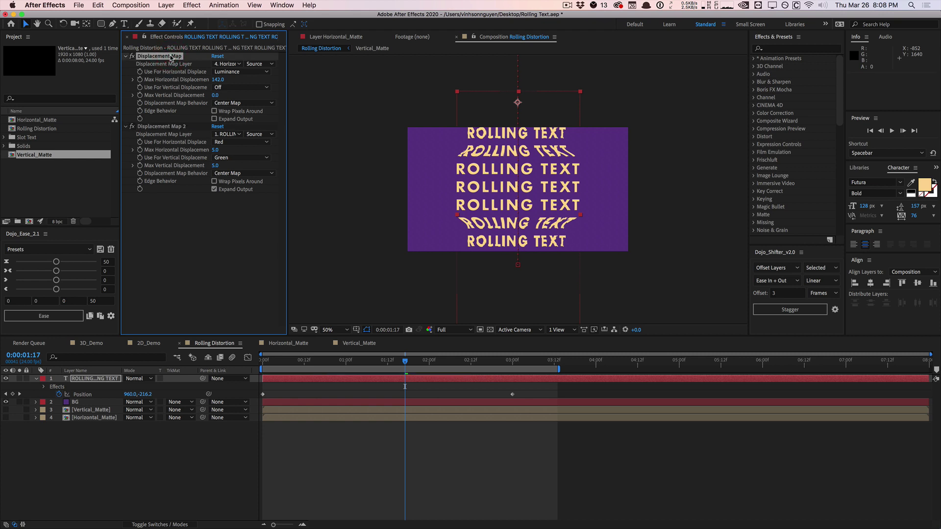
key(Return)
text(Horizontal Displ)
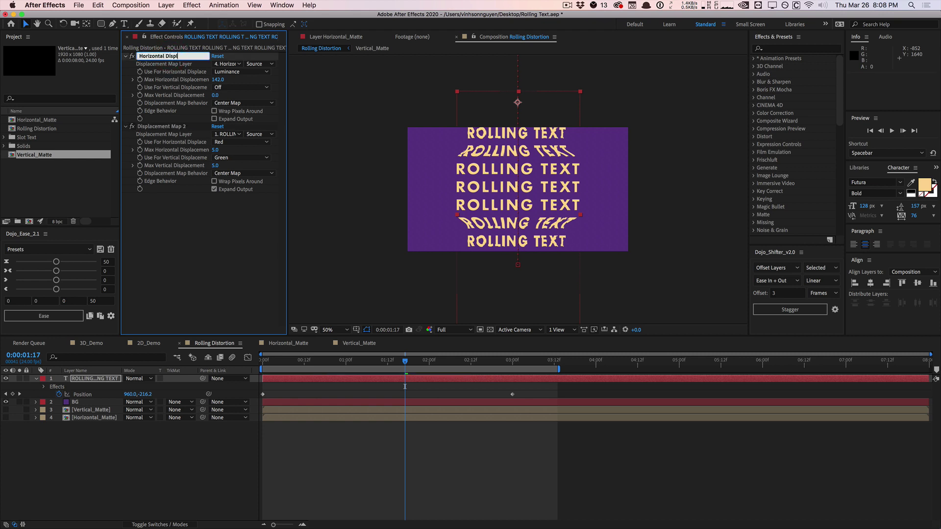
text(acement)
key(Return)
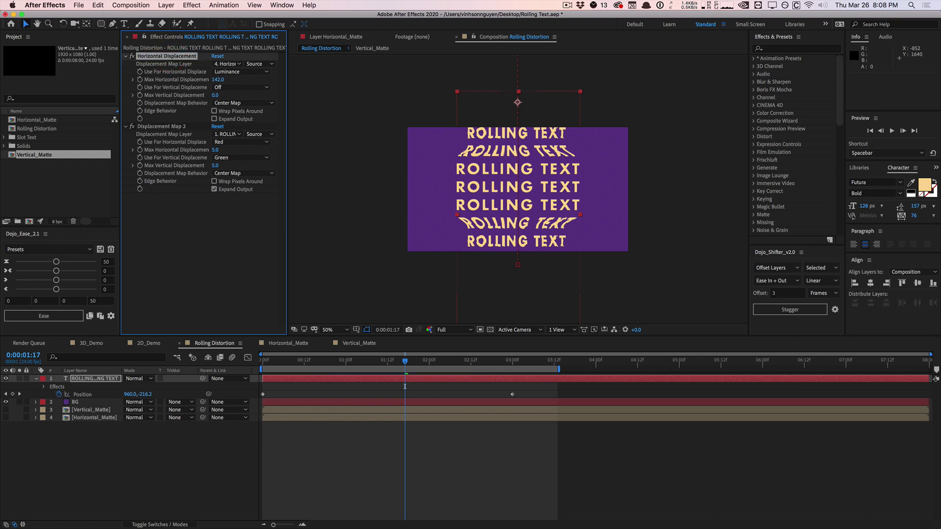
click(167, 129)
key(Return)
text(Vertical Dis)
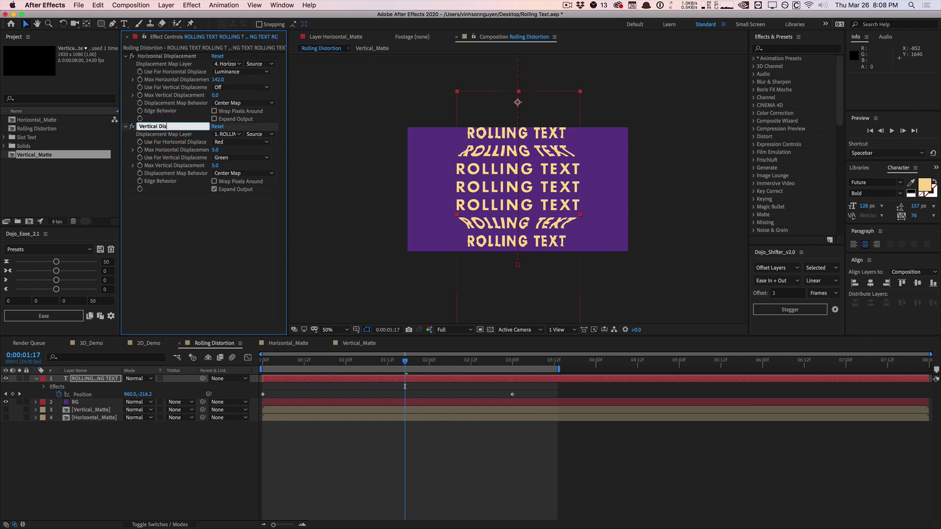
text(placement)
key(Return)
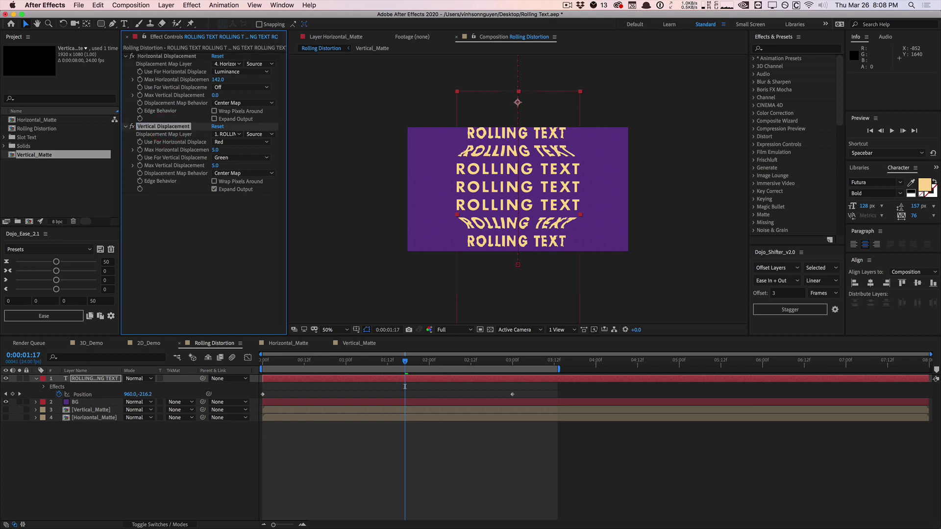
Step: Map Vertical Displacement to Vertical_Matte: horizontal Off, max horizontal 0, vertical from Luminance
click(228, 135)
click(247, 176)
click(265, 138)
click(257, 139)
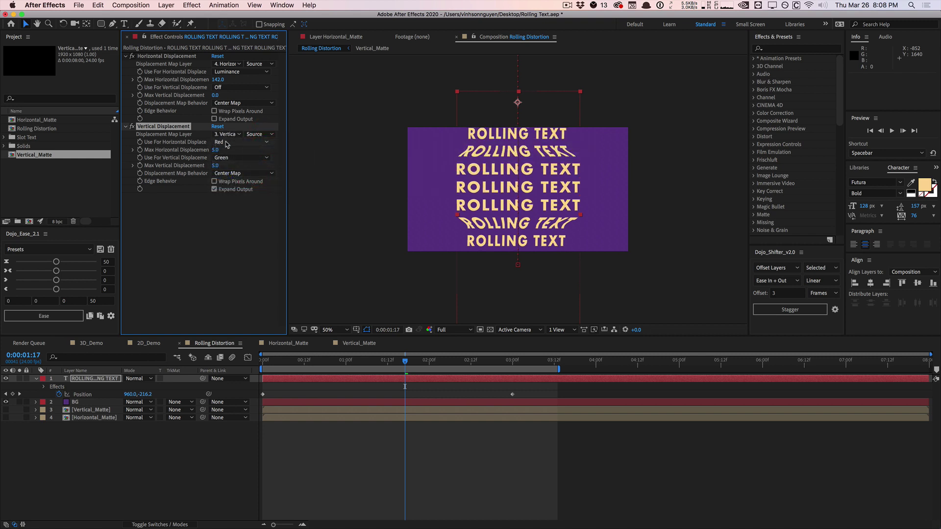
click(227, 143)
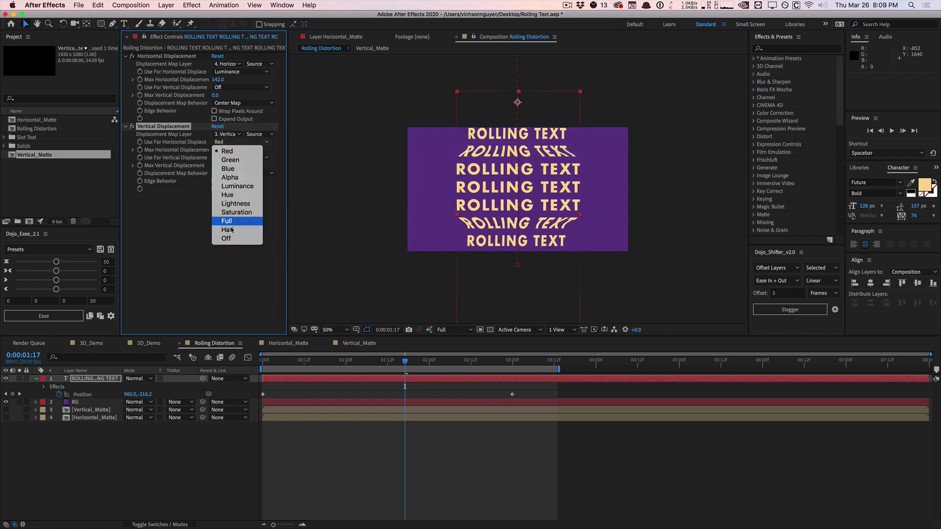
click(230, 238)
click(216, 150)
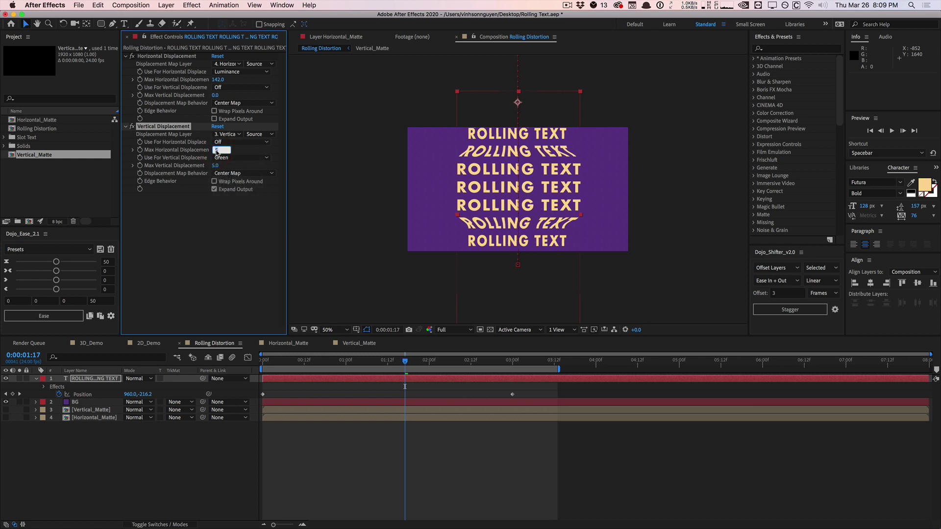
text(0)
key(Return)
click(222, 158)
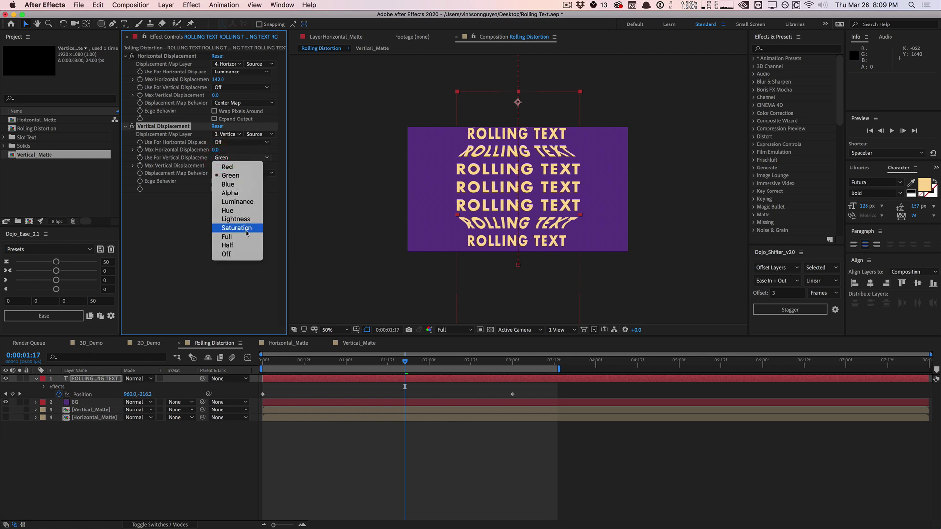
click(240, 202)
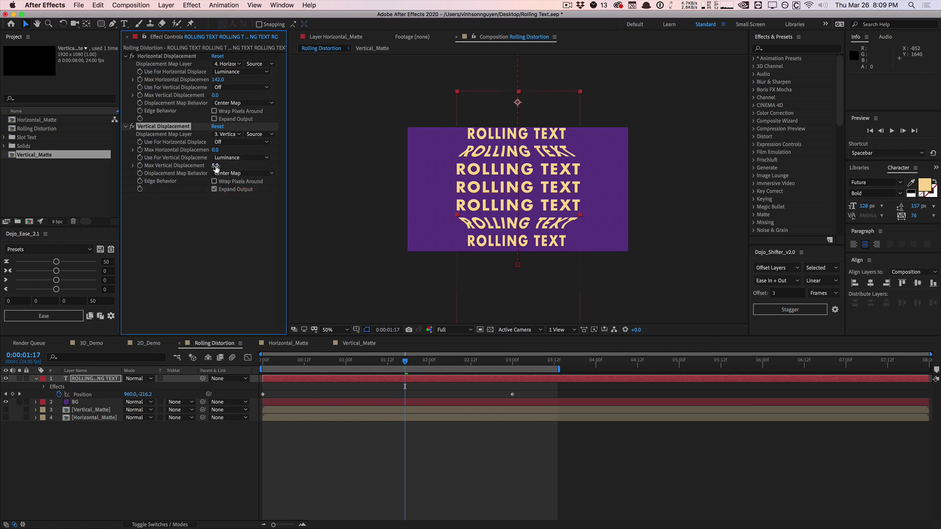
Step: Try Max Vertical Displacement at 0, 120 and negative values, then settle on 310
drag(216, 167, 241, 157)
click(218, 165)
text(0)
key(Return)
drag(216, 165, 349, 147)
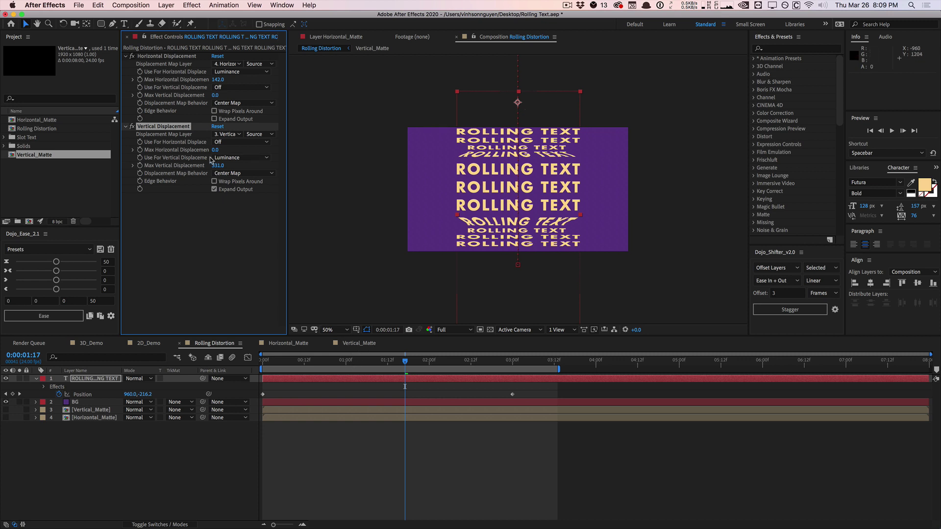
drag(211, 165, 185, 164)
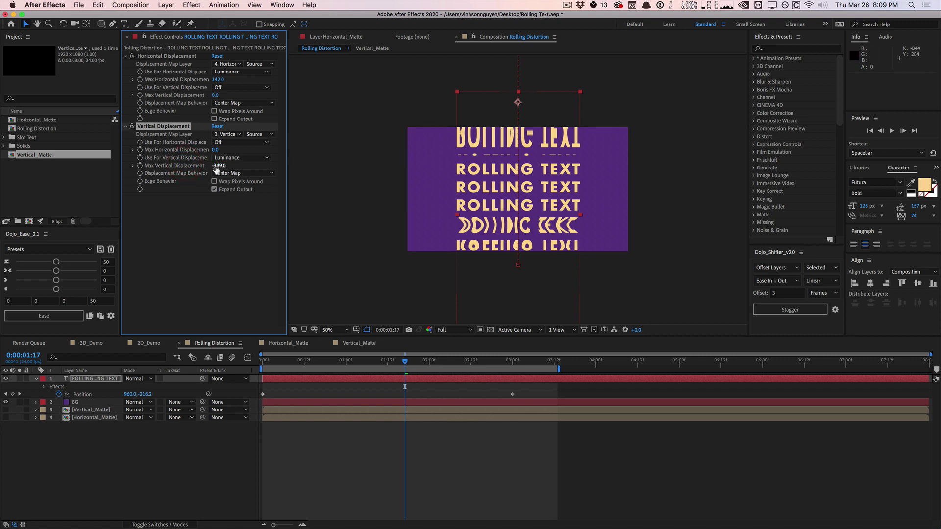
drag(216, 169, 491, 140)
drag(405, 361, 384, 361)
Step: Create a new solid layer named Matte and hide it
click(37, 385)
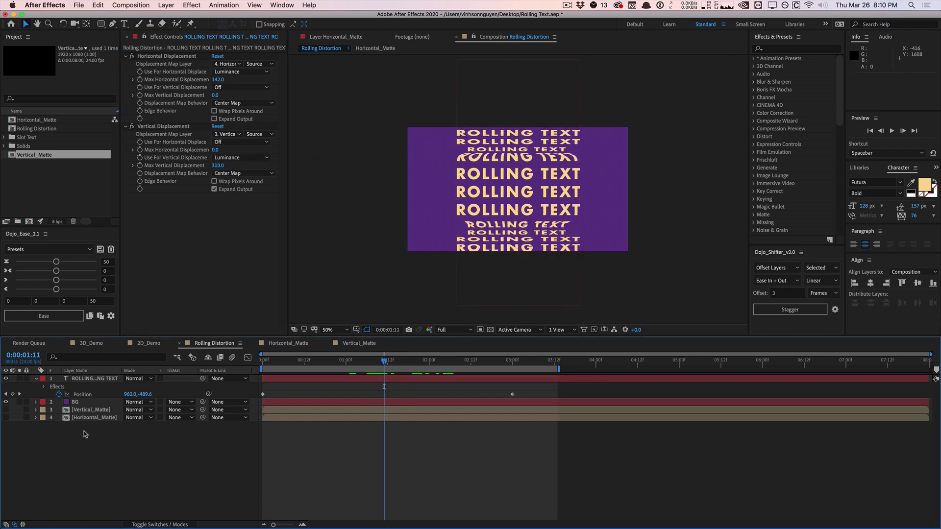
click(37, 379)
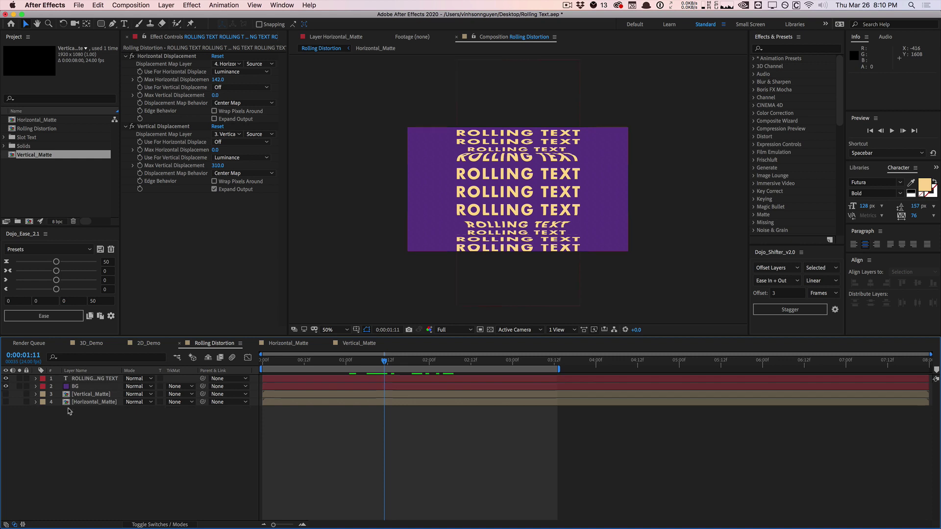
click(166, 6)
mouse_move(235, 13)
click(309, 30)
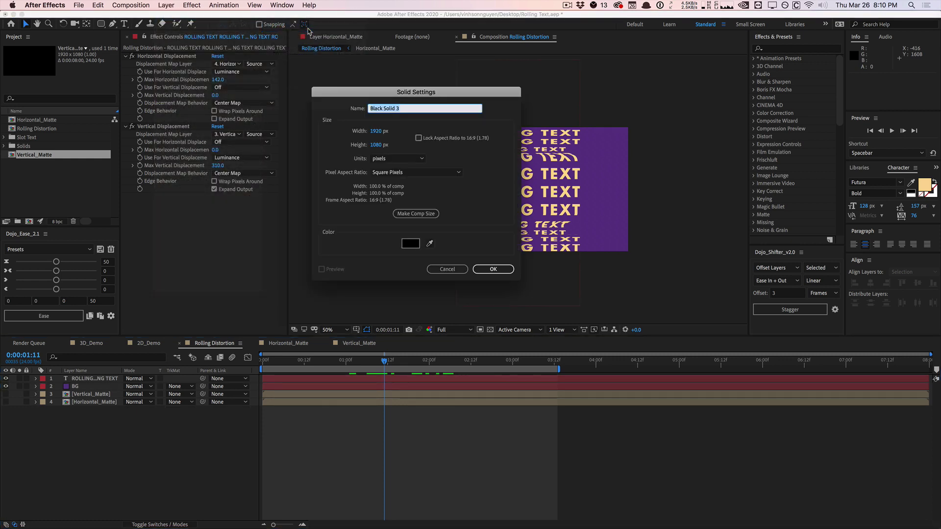
text(Matte)
key(Return)
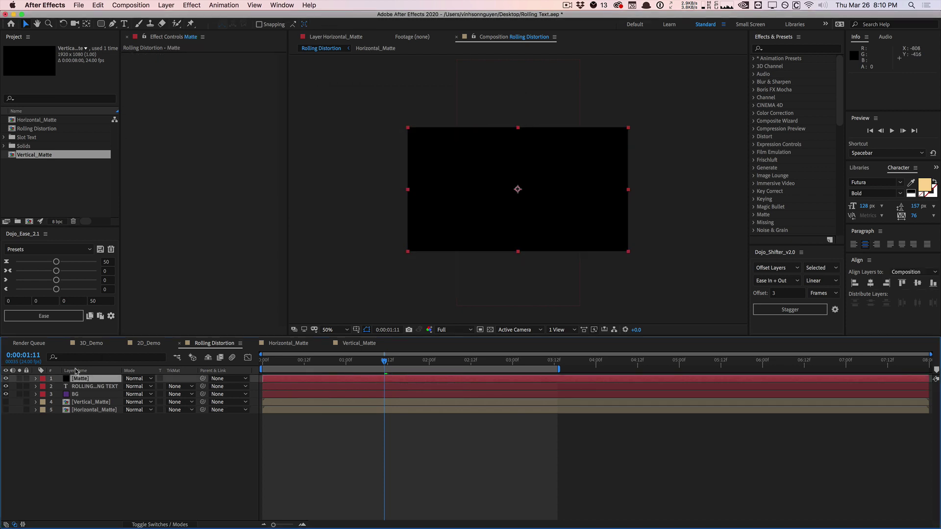
click(6, 379)
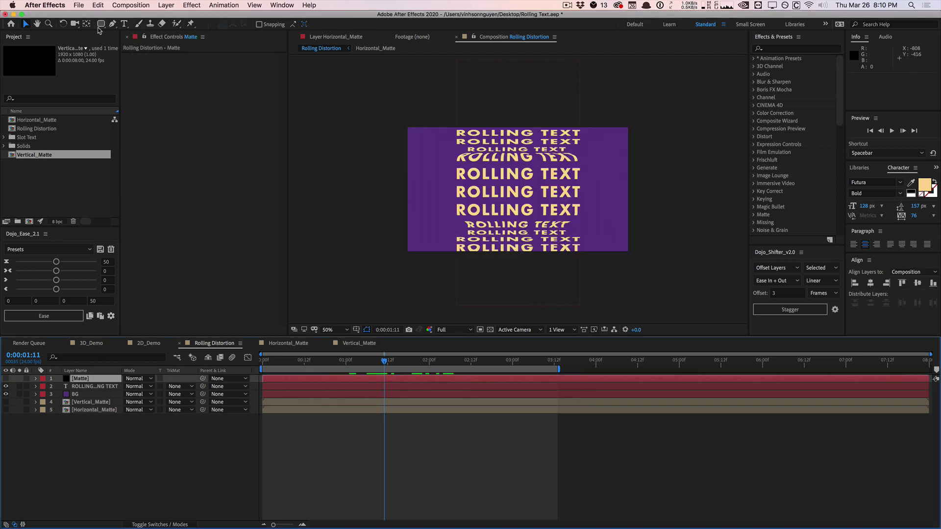
Step: Draw a rectangular mask over the middle text rows on Matte and set it to Subtract
drag(101, 24, 143, 23)
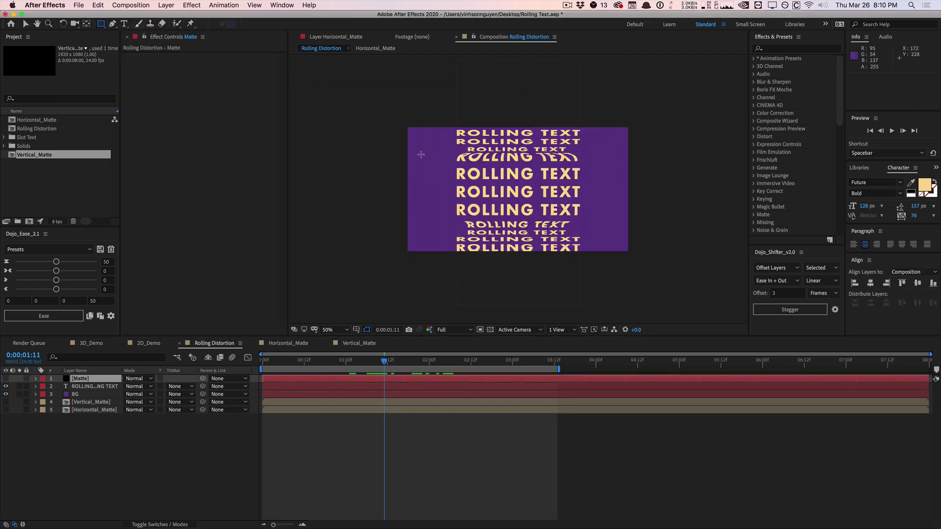
drag(403, 151, 637, 229)
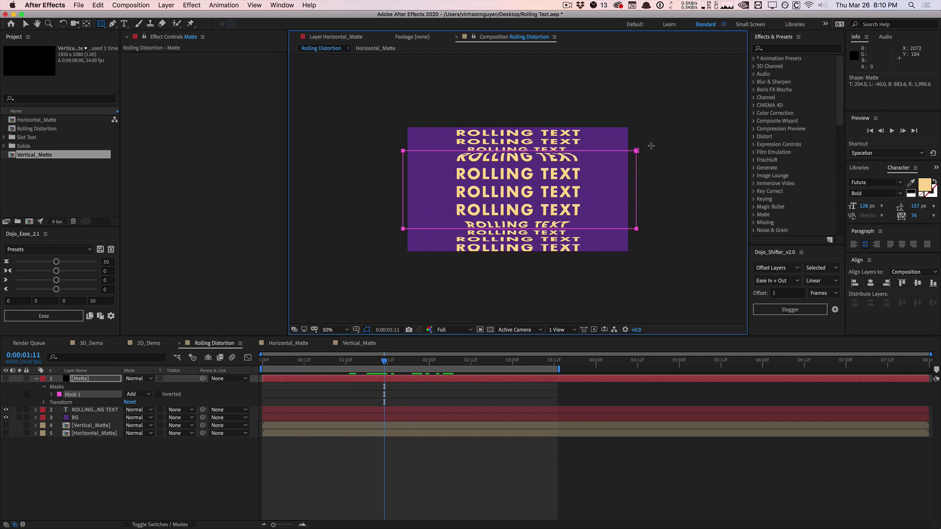
key(v)
drag(656, 147, 378, 158)
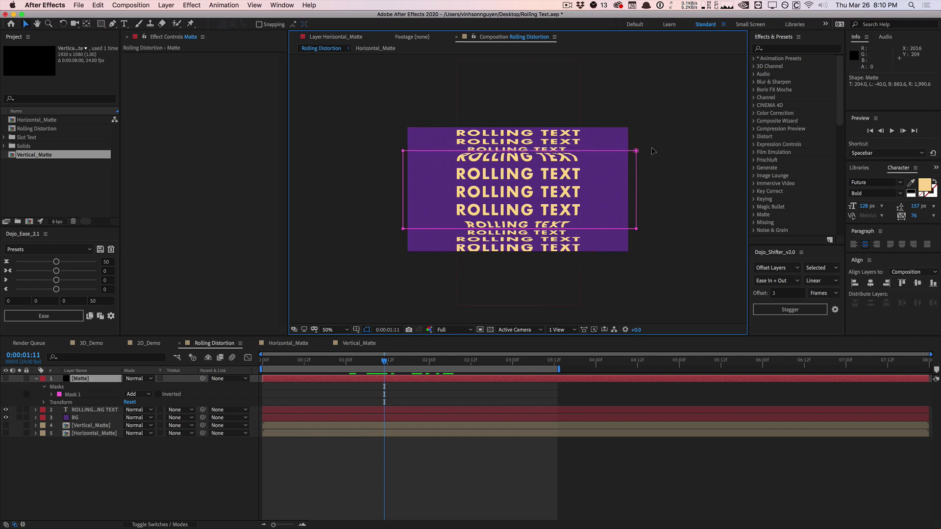
drag(674, 143, 429, 162)
click(72, 395)
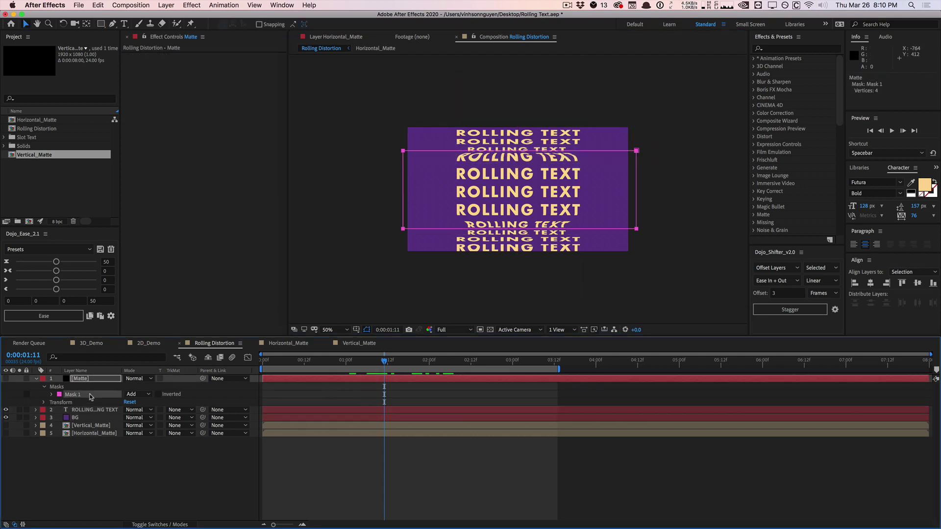
drag(664, 140, 403, 154)
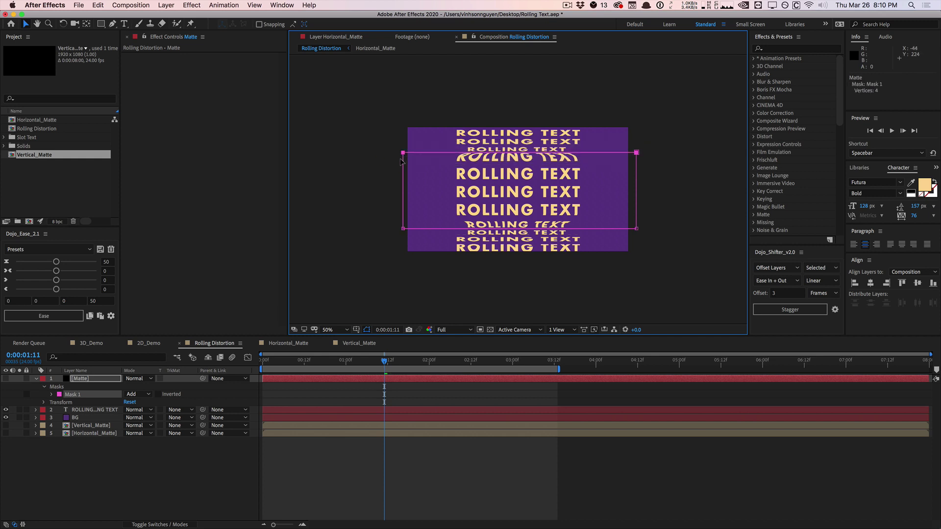
click(130, 393)
click(142, 418)
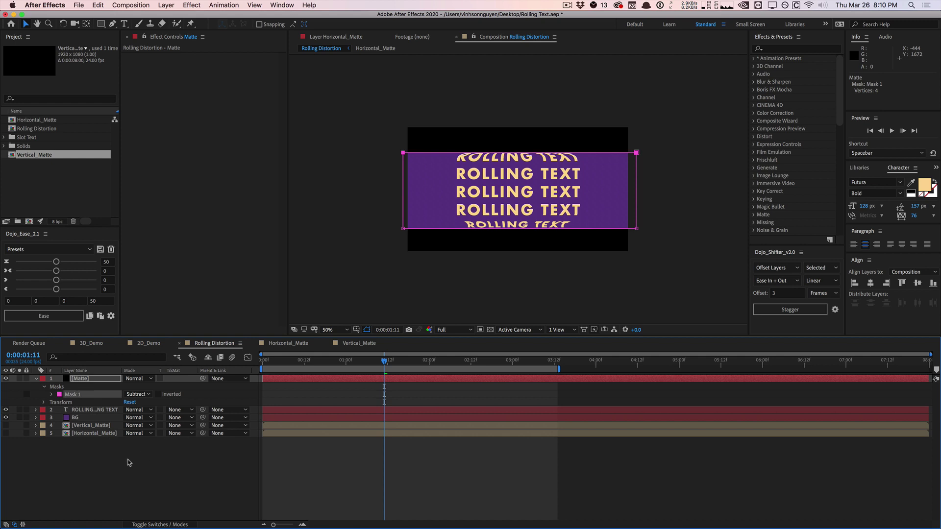
click(89, 410)
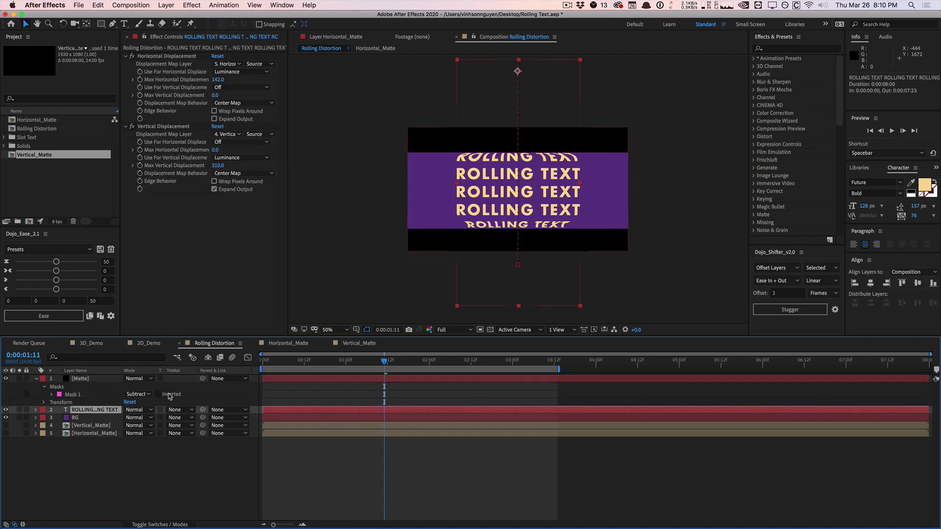
Step: Apply Set Matte to ROLLING TEXT using Matte's Effects & Masks alpha, with Invert Matte on
click(180, 271)
click(162, 5)
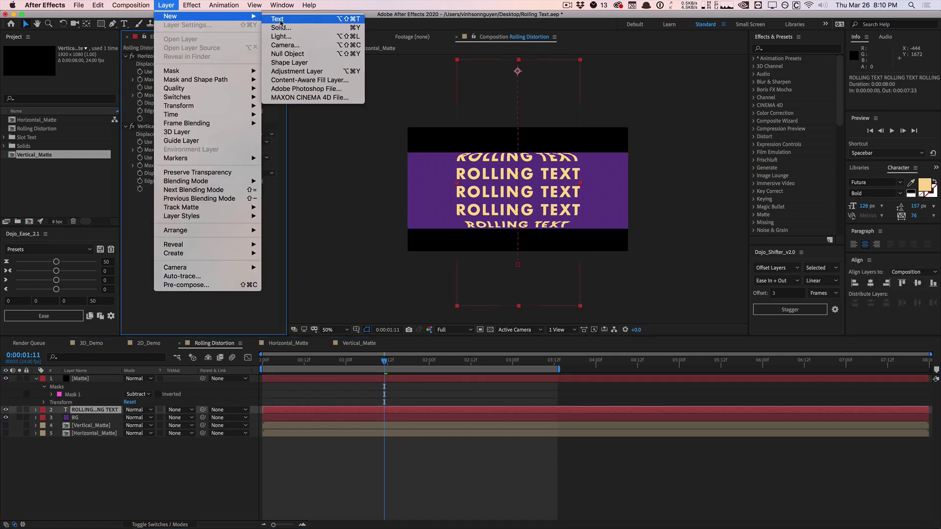
mouse_move(192, 5)
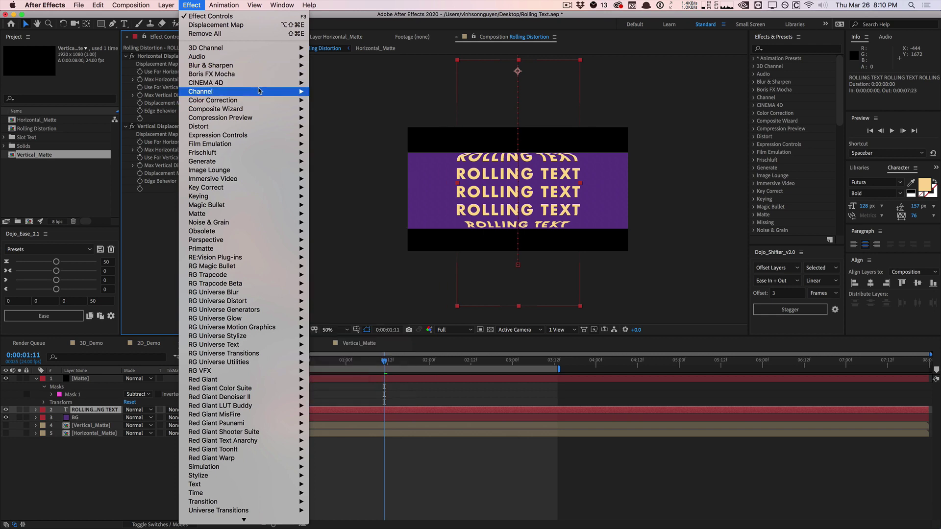
mouse_move(255, 91)
click(349, 179)
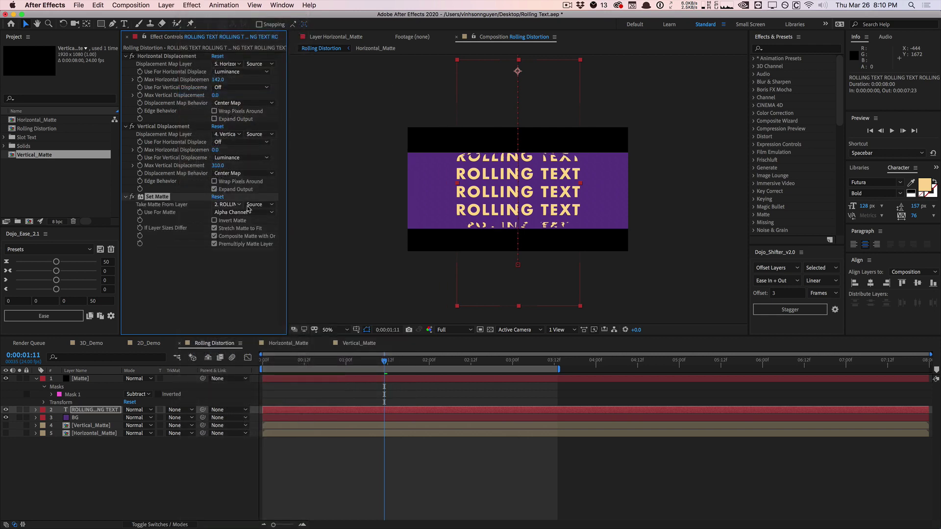
click(232, 205)
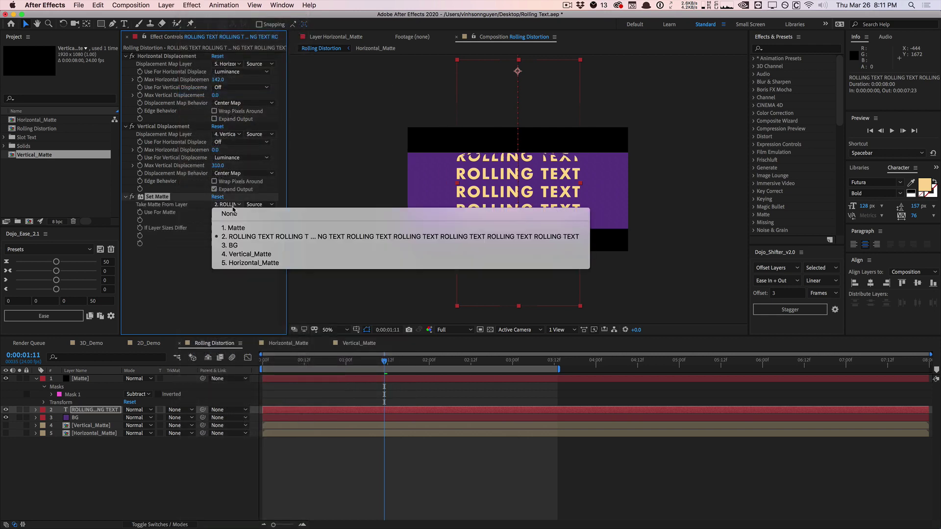
click(253, 229)
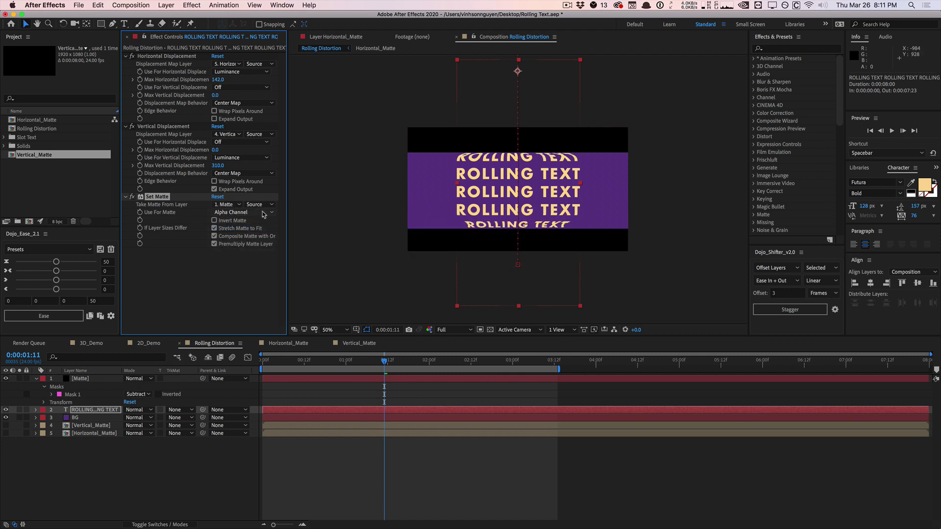
click(261, 204)
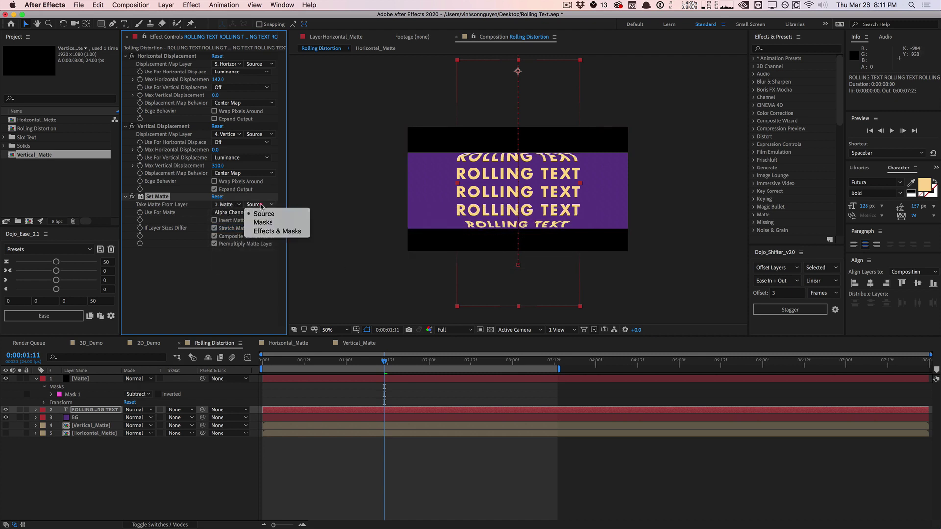
click(283, 232)
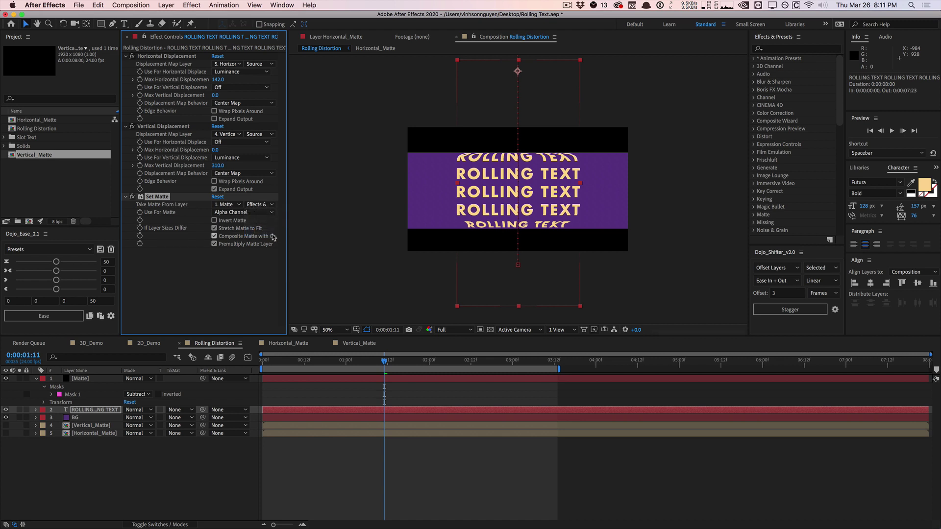
click(247, 213)
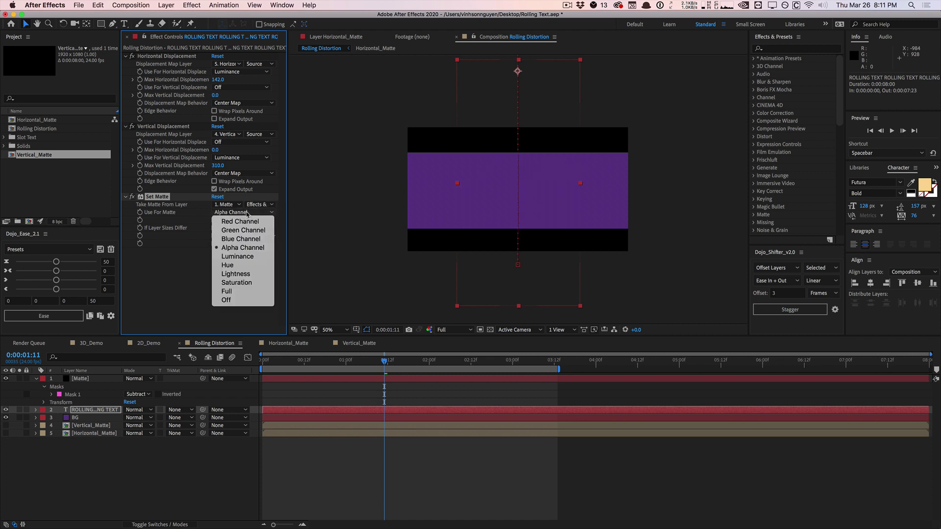
click(248, 214)
click(214, 220)
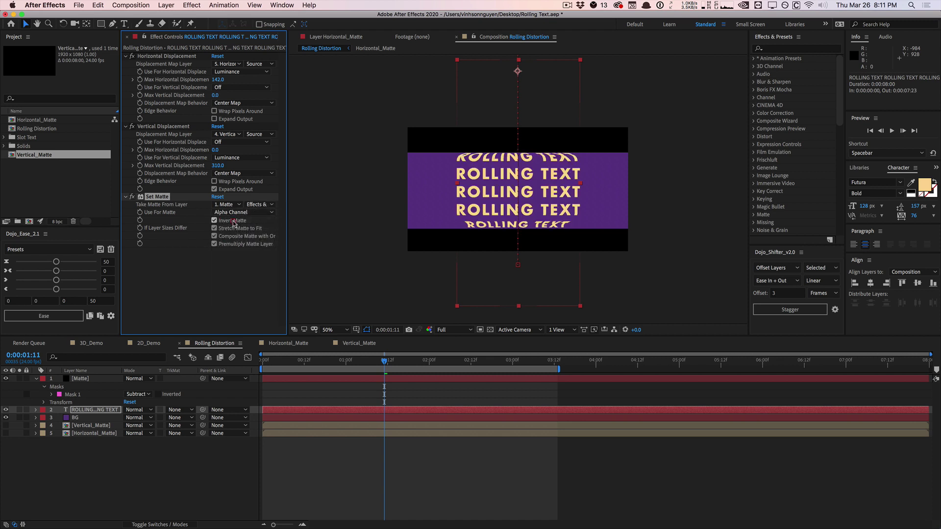
Step: Hide the Matte layer and move it below the BG layer
click(5, 379)
click(100, 382)
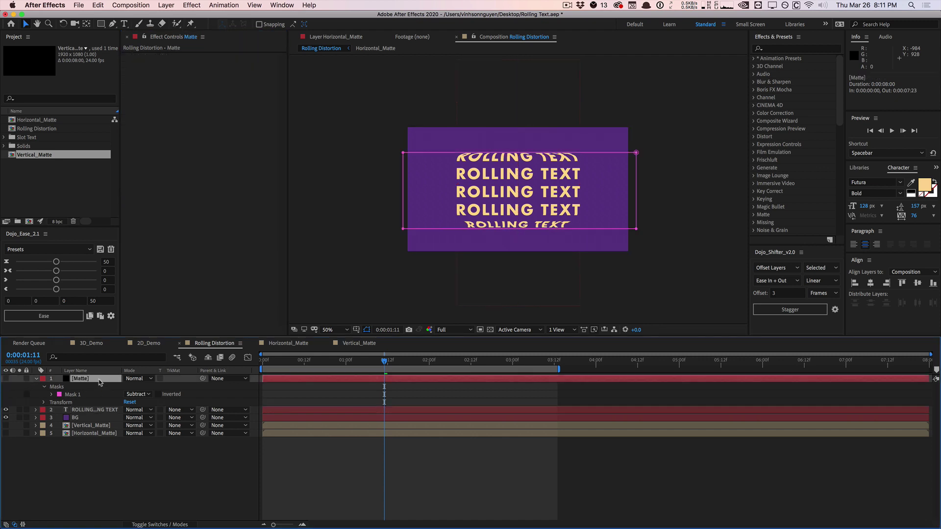
drag(92, 382, 171, 397)
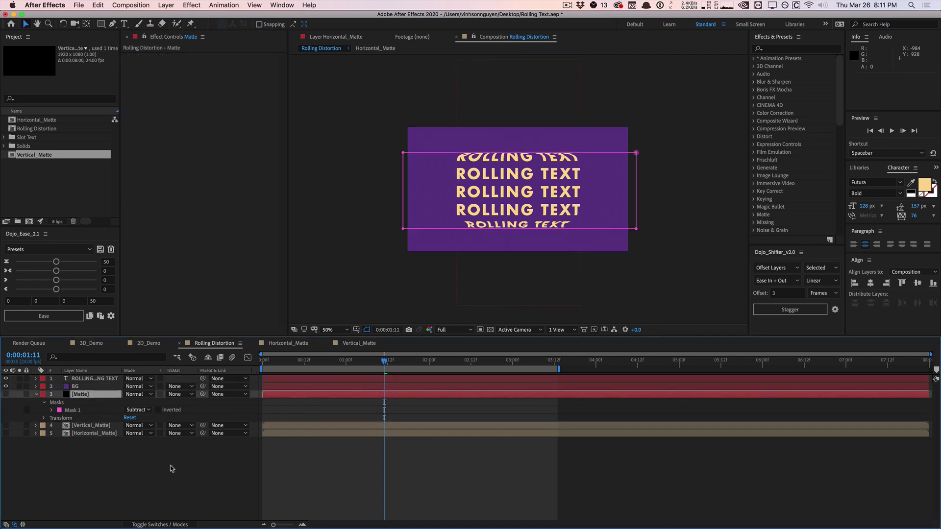
click(243, 451)
Step: Preview the matted text from the start, then open Horizontal_Matte with Middle Section deselected
drag(322, 358, 248, 362)
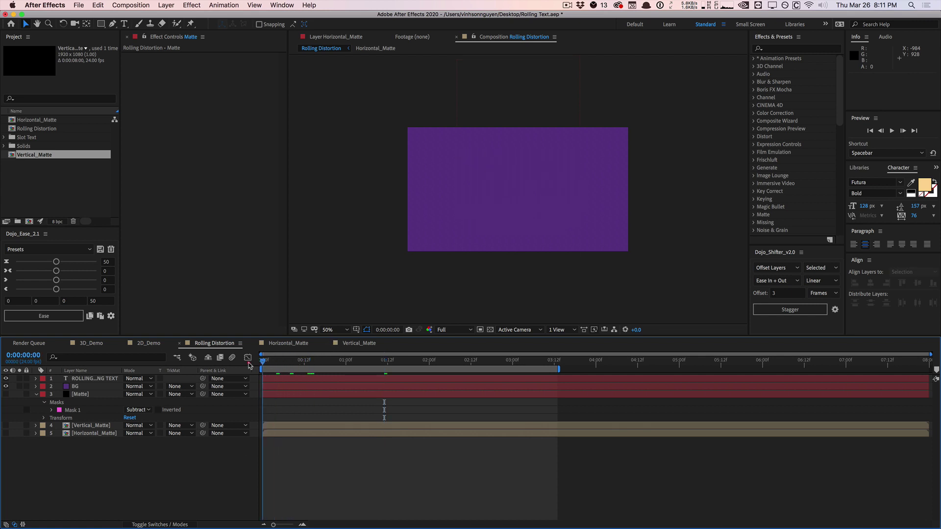
key(space)
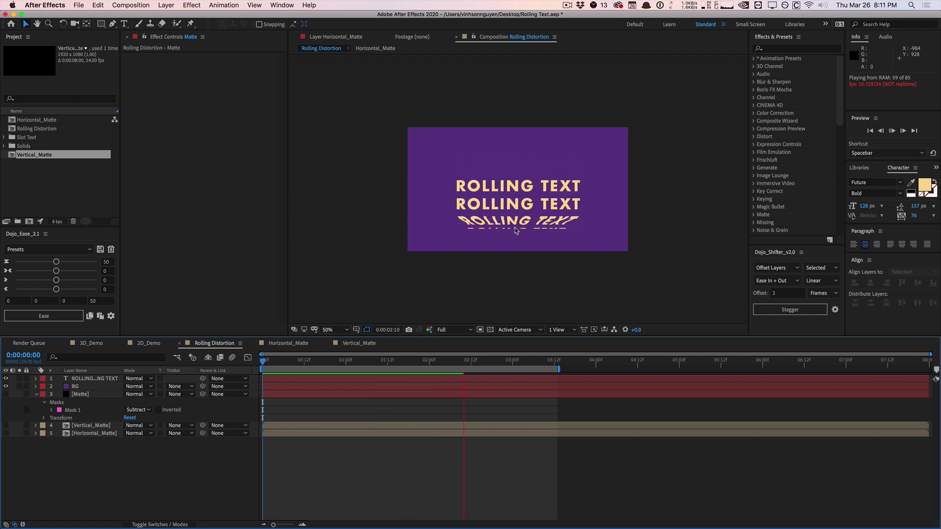
drag(300, 361, 346, 362)
click(473, 258)
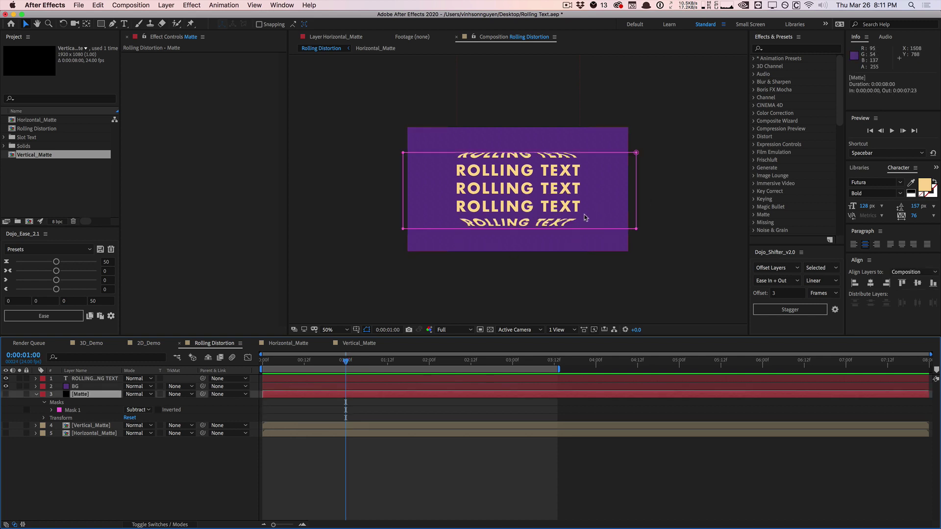
click(288, 343)
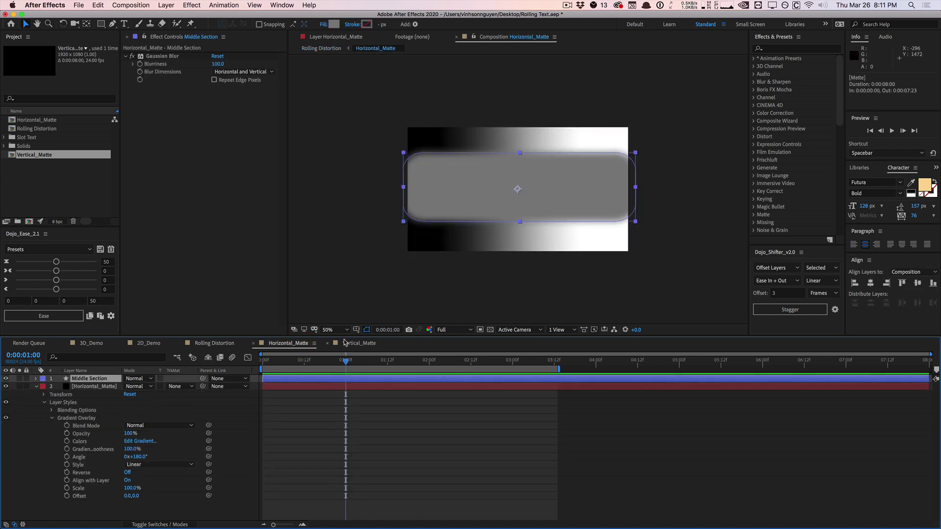
click(359, 293)
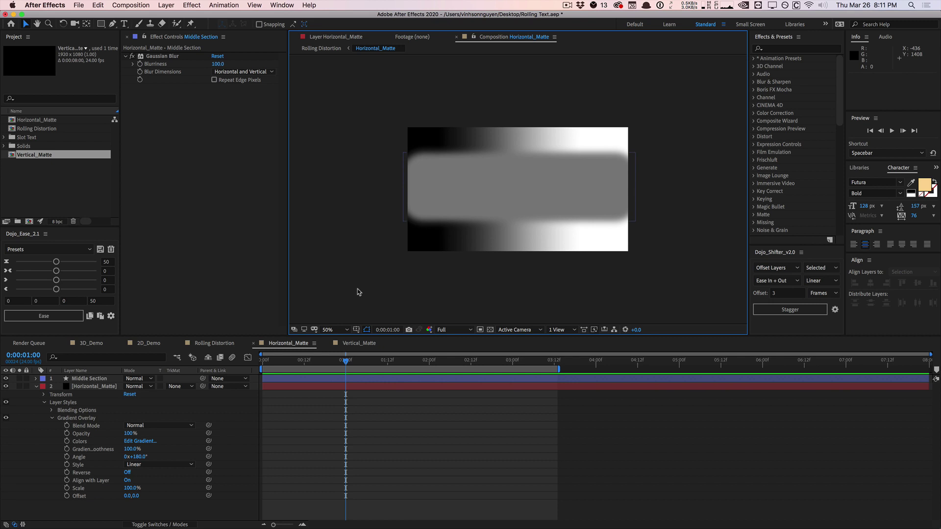
Step: Back in Rolling Distortion, review the text layer's displacement effects and play a preview
click(227, 343)
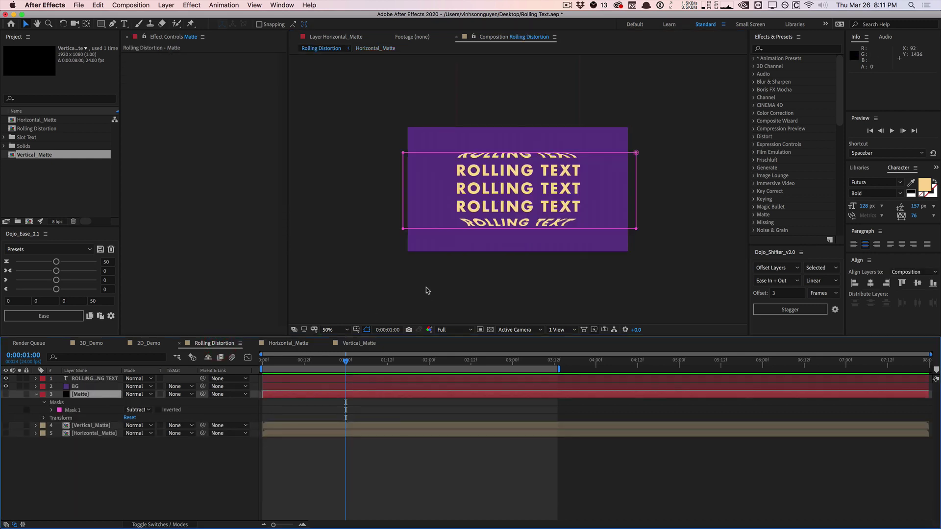
click(93, 379)
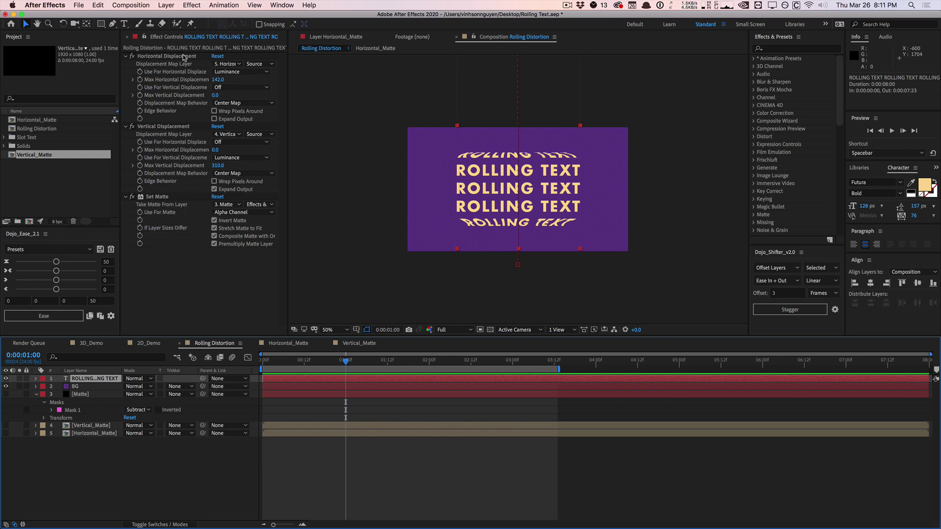
click(339, 237)
key(space)
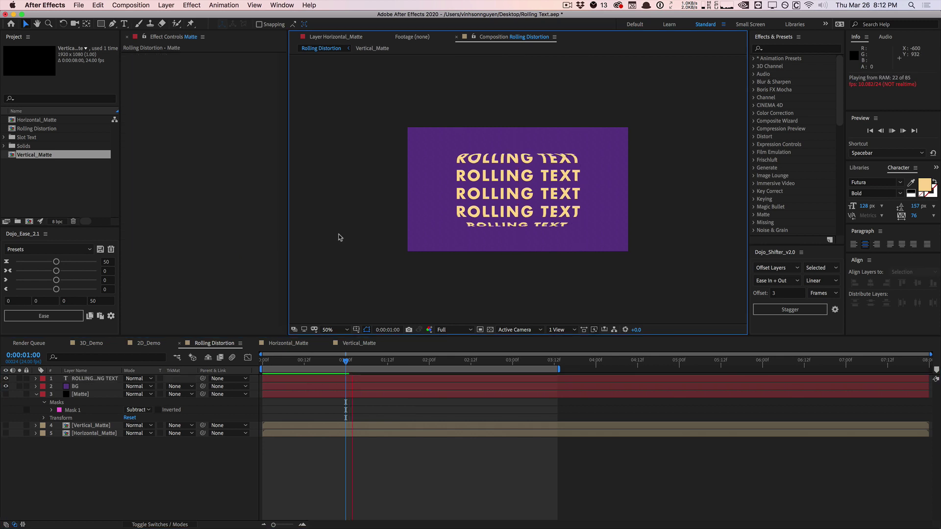
Step: Stop at 1:15, then drill from 3D_Demo through 3D Text and Distortion_Text into Text_Source
click(353, 363)
drag(394, 363, 398, 361)
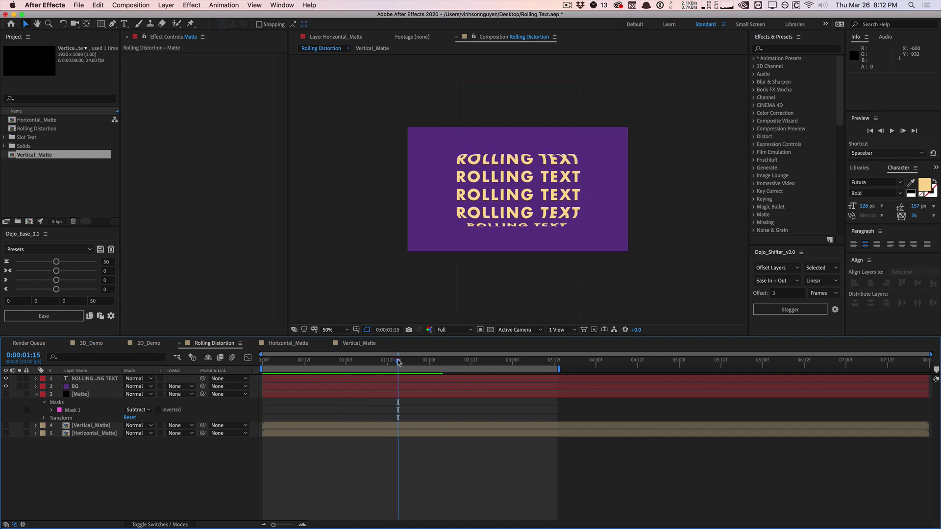
click(93, 343)
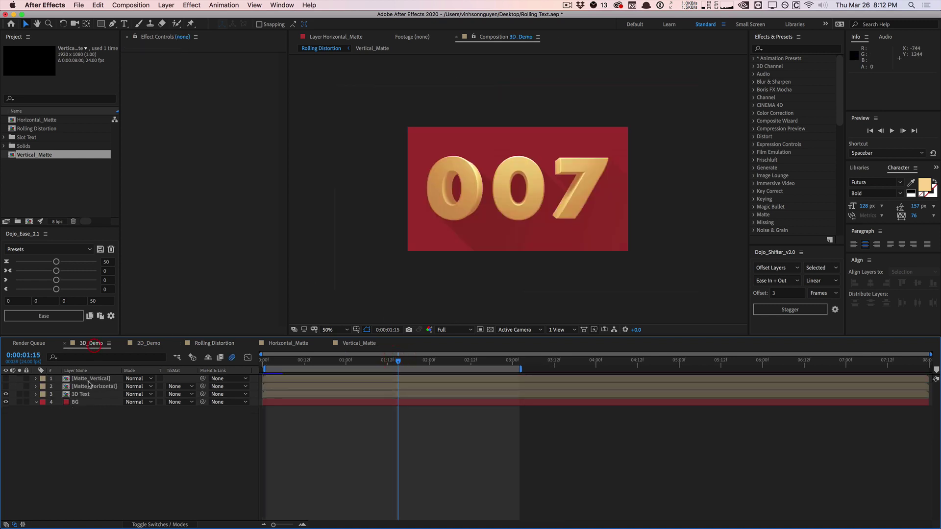
double_click(89, 387)
click(88, 388)
double_click(88, 387)
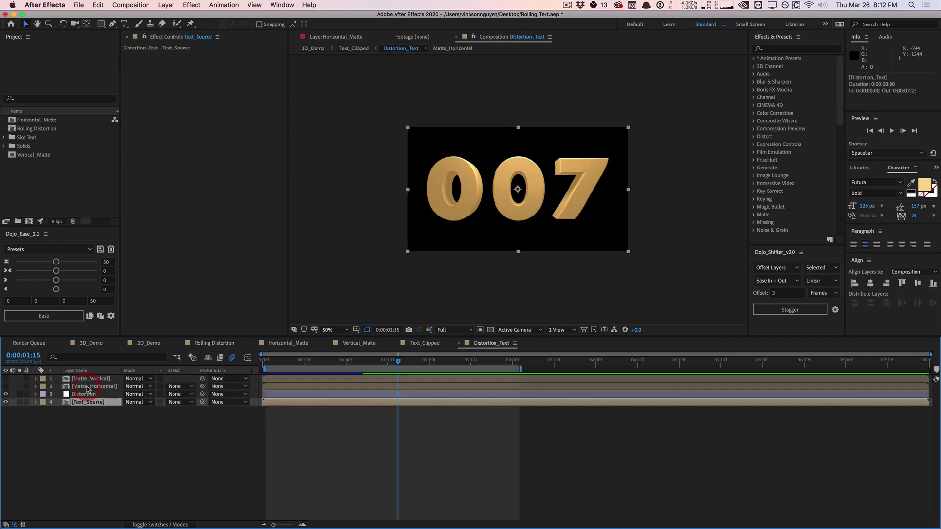
double_click(91, 394)
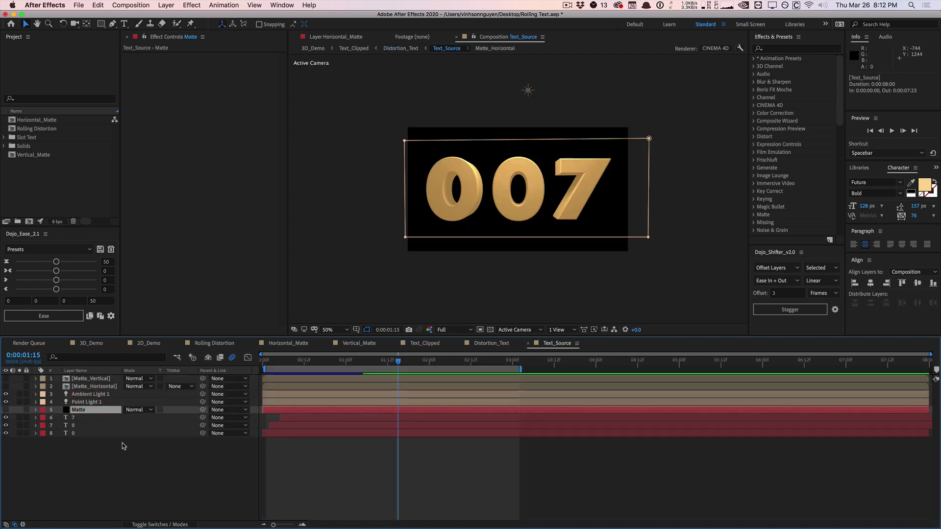
click(90, 427)
drag(317, 361, 382, 356)
click(98, 411)
click(131, 5)
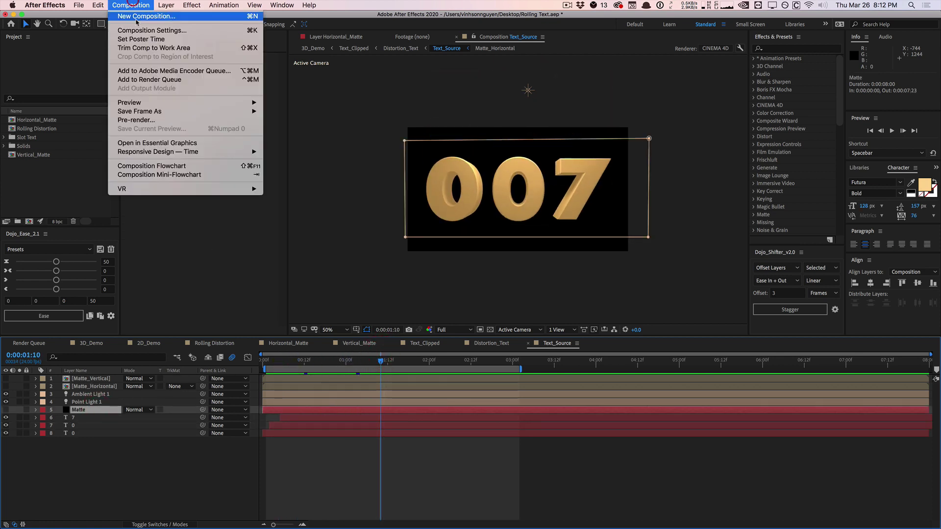
click(130, 28)
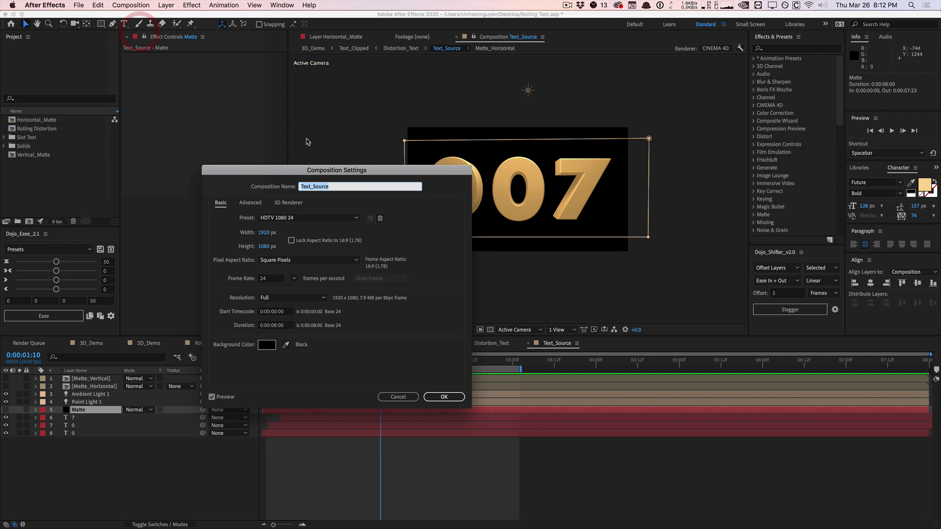
click(259, 202)
click(278, 203)
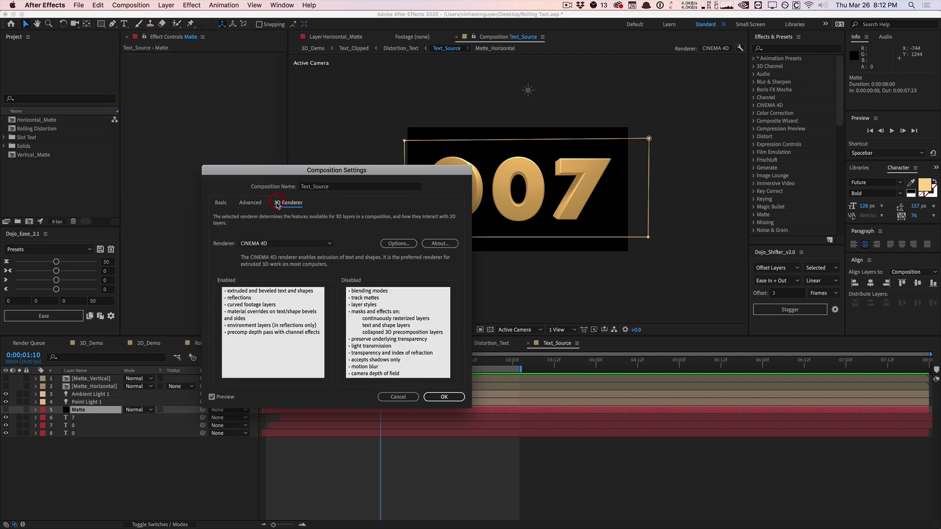
click(275, 245)
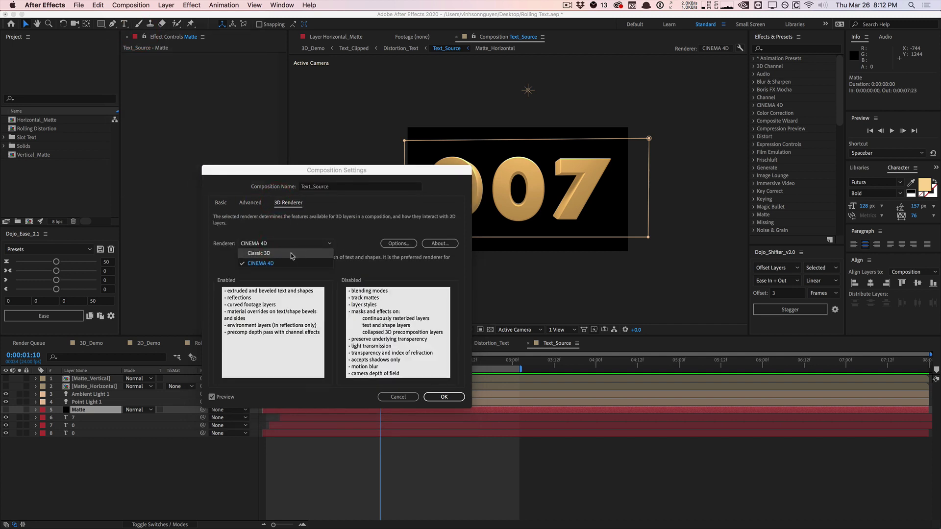
click(284, 258)
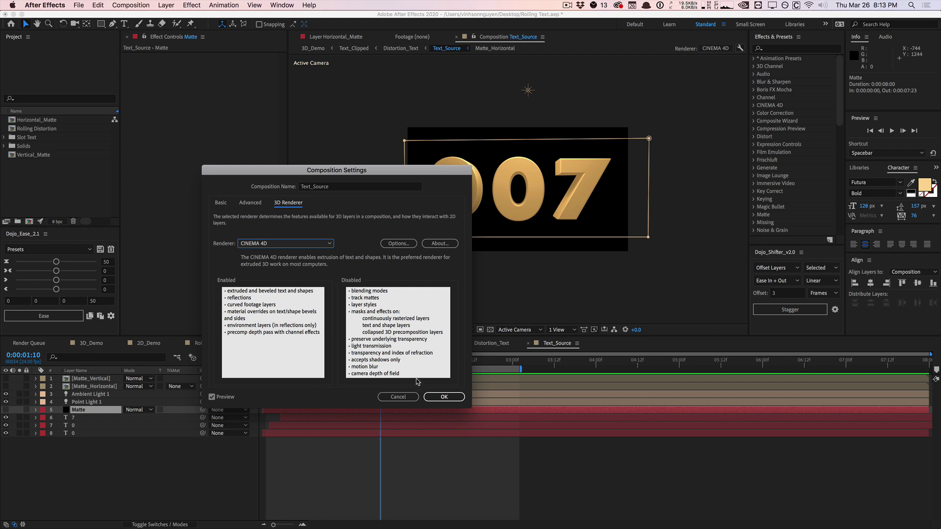
Step: Inspect the 7 layer's bevel and extrusion Geometry Options, then select Point Light 1
click(444, 396)
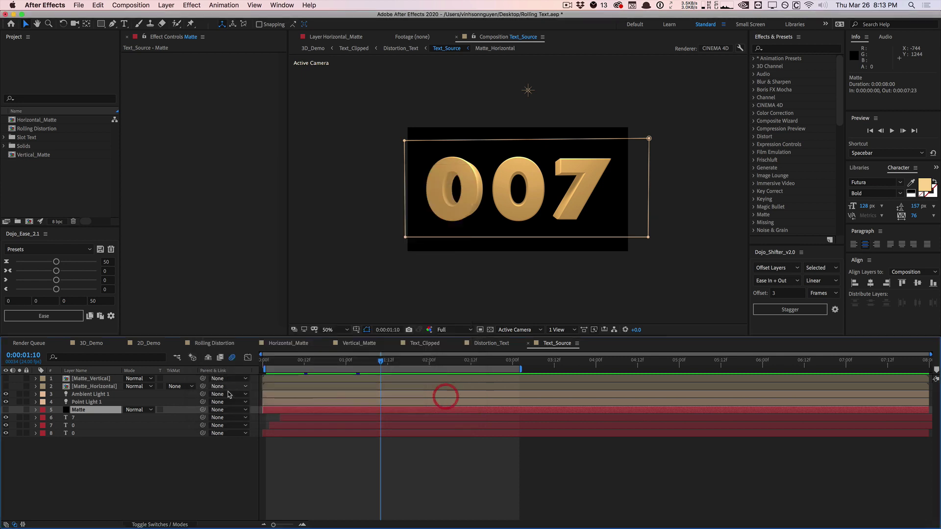
click(82, 419)
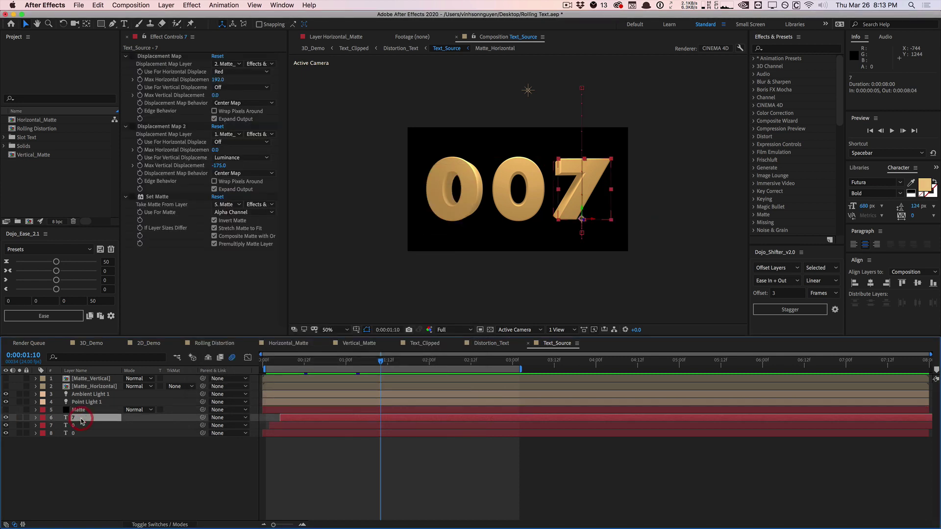
click(36, 418)
click(44, 449)
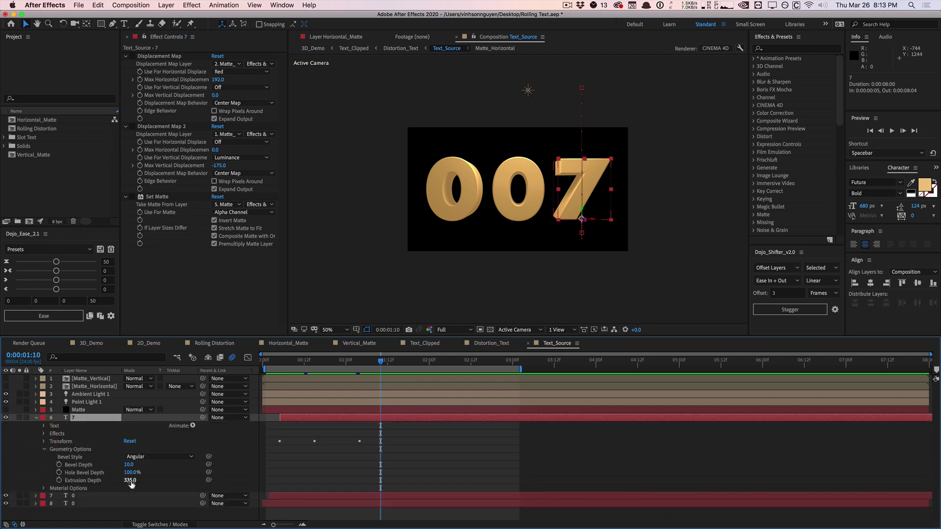
click(35, 418)
click(93, 402)
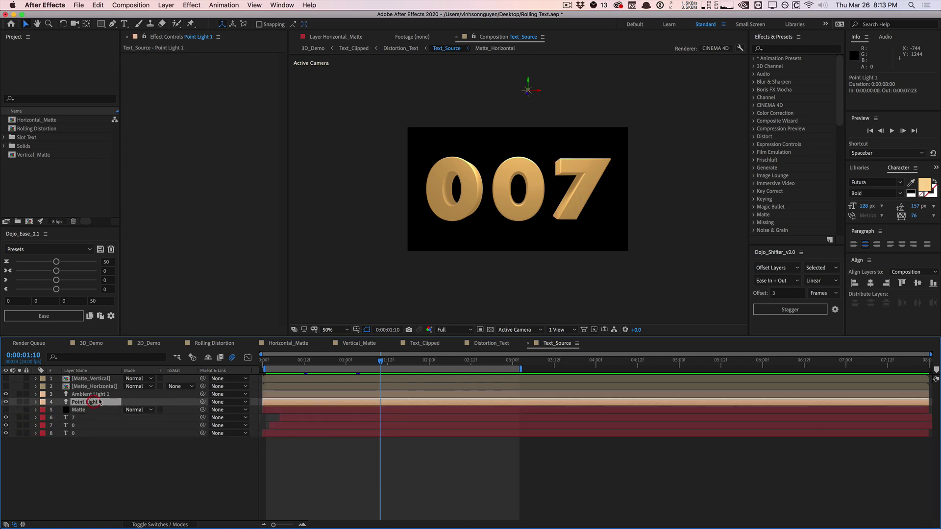
Step: Review Distortion_Text, Text_Clipped and Vertical_Matte, then enable motion blur in 3D_Demo and play
click(485, 344)
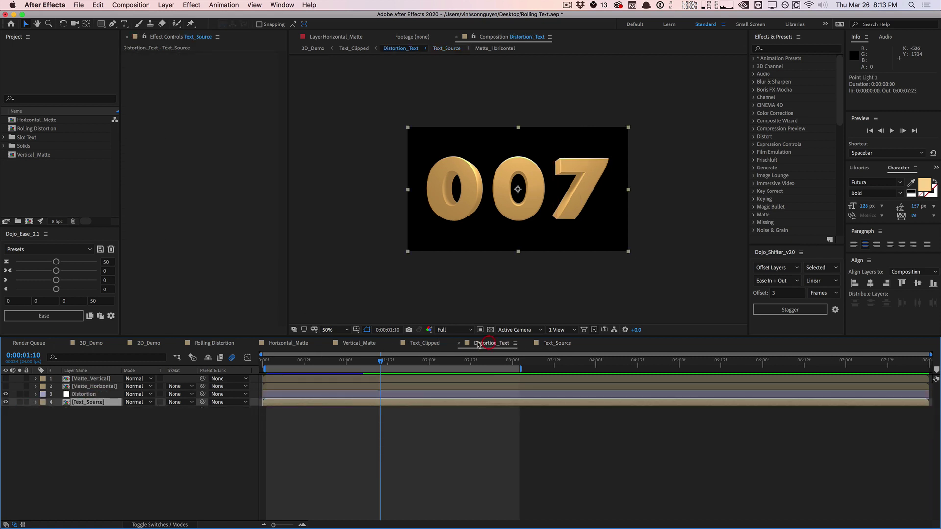
click(94, 395)
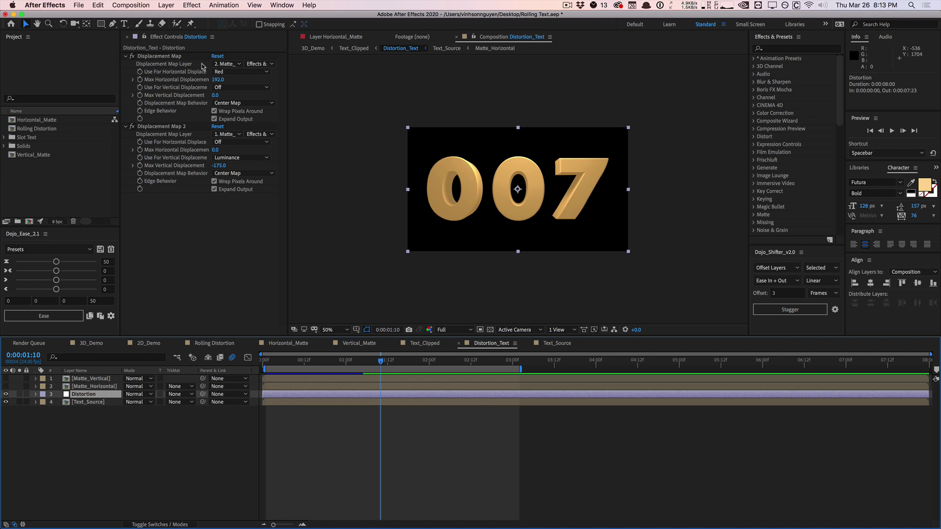
click(426, 344)
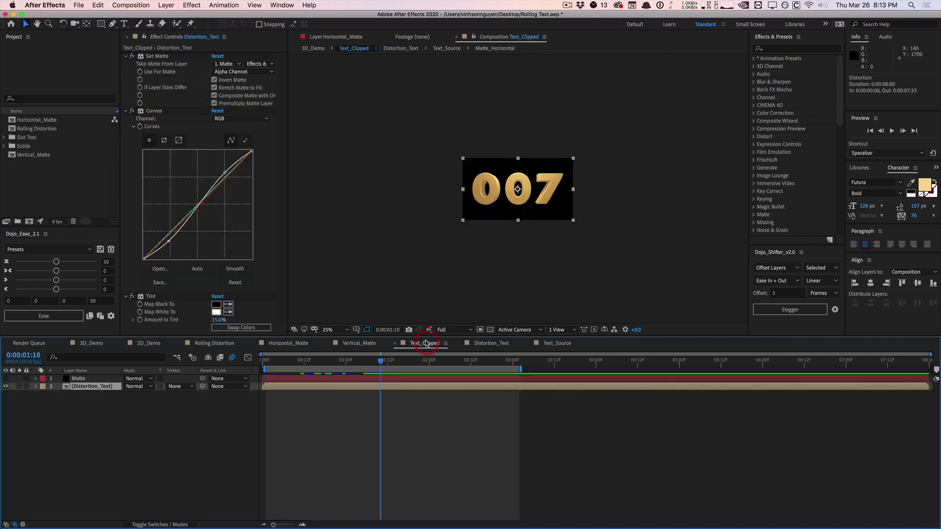
click(375, 345)
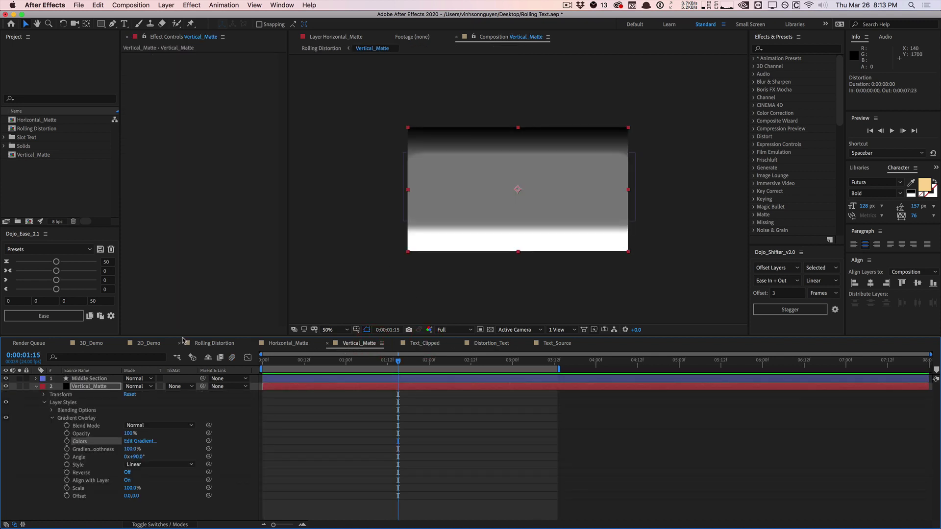
click(91, 345)
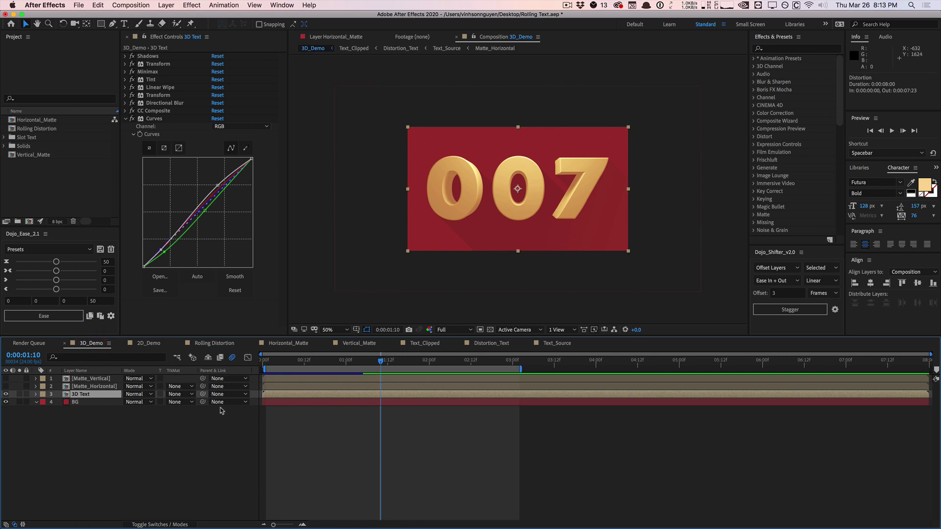
click(230, 358)
key(space)
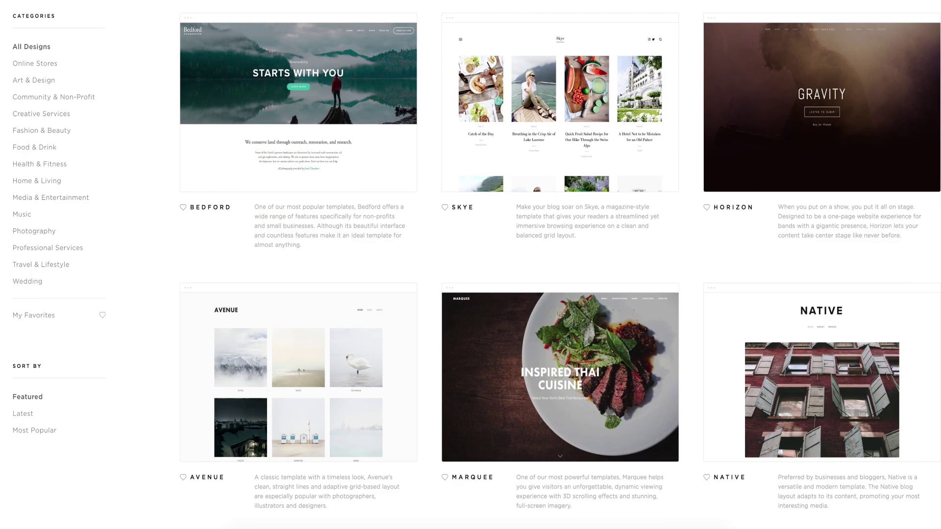
Step: Filter by Online Stores and Art & Design, then recolour Bedford's banner button dark grey
click(16, 63)
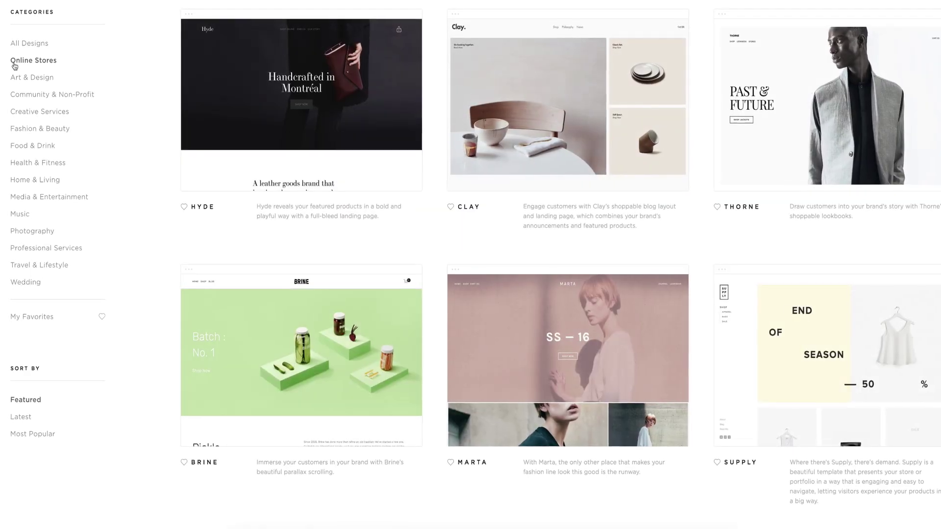
click(15, 77)
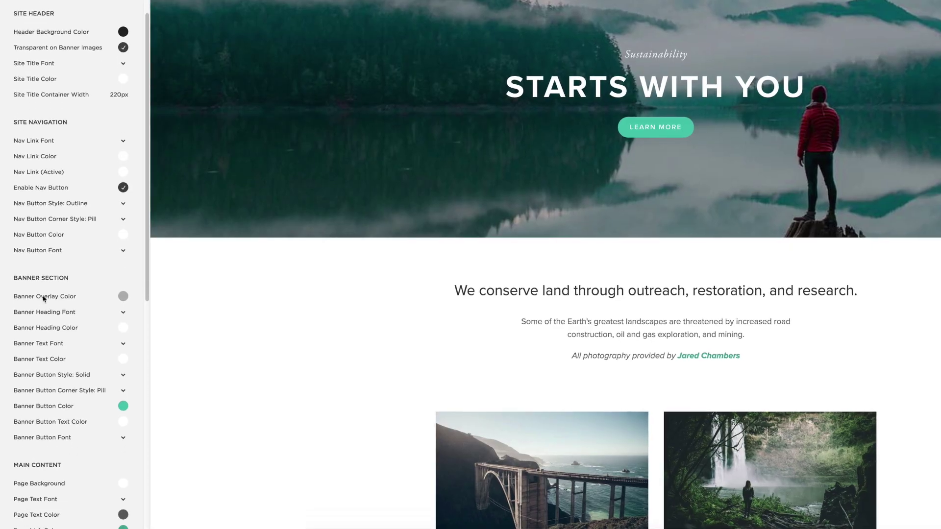
scroll(112, 299, down, 3)
click(112, 281)
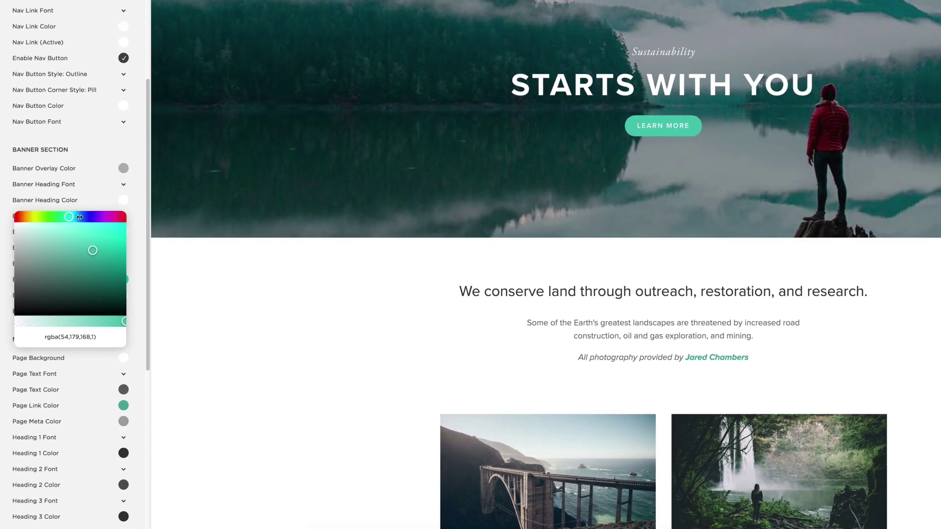
drag(59, 216, 77, 216)
mouse_move(36, 285)
mouse_down()
mouse_move(25, 275)
mouse_move(21, 285)
mouse_up()
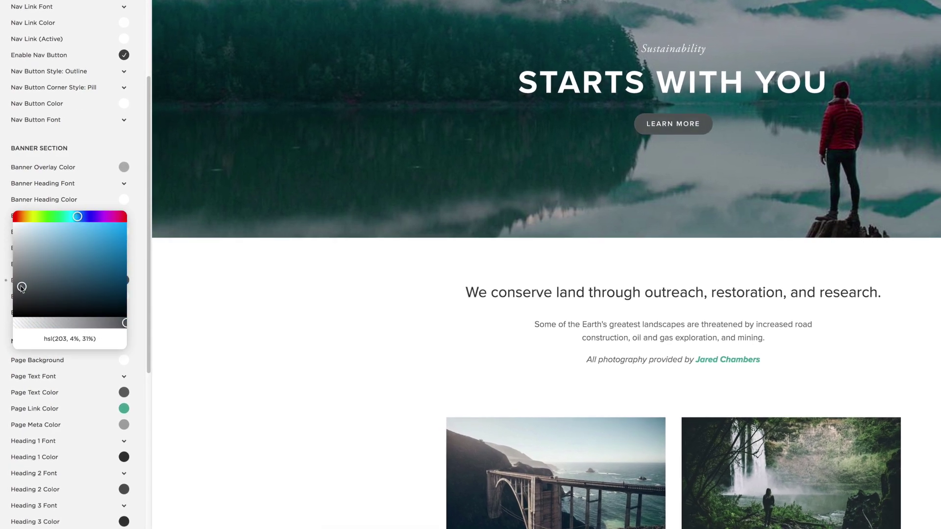